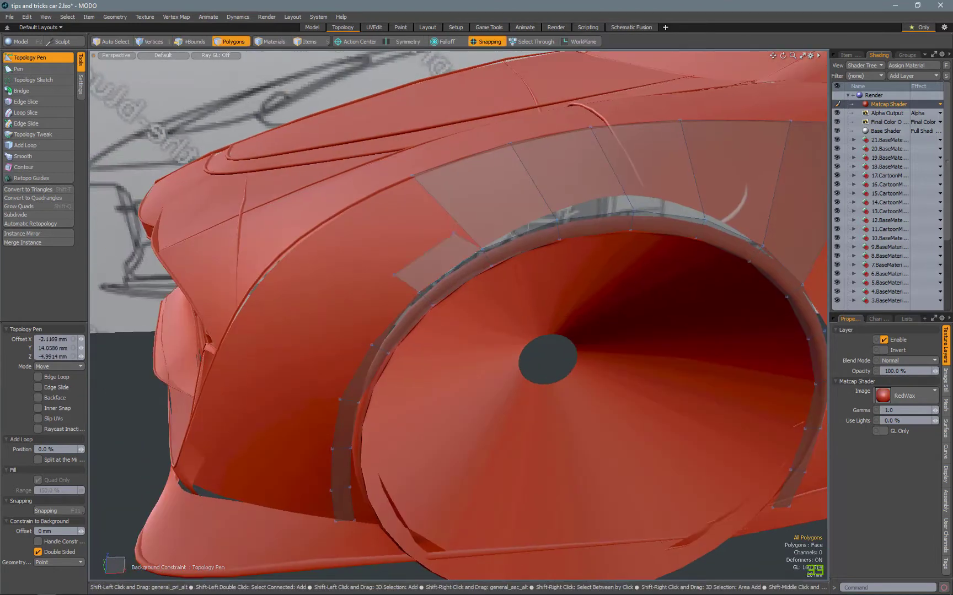
Add new quads beside and below the wheel-arch strip, then orbit over the strip.
shift+drag(425, 254, 392, 192)
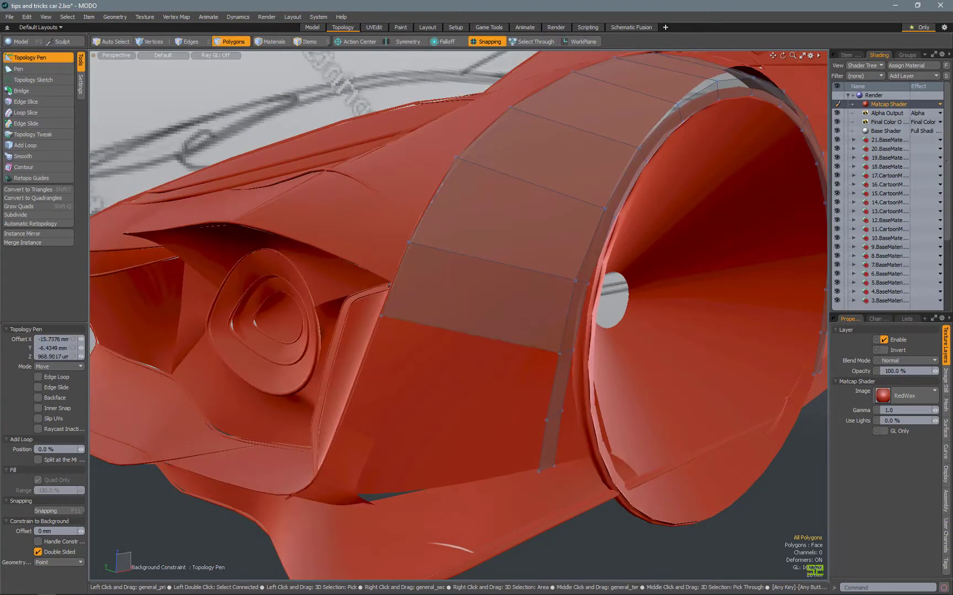
shift+drag(469, 335, 450, 406)
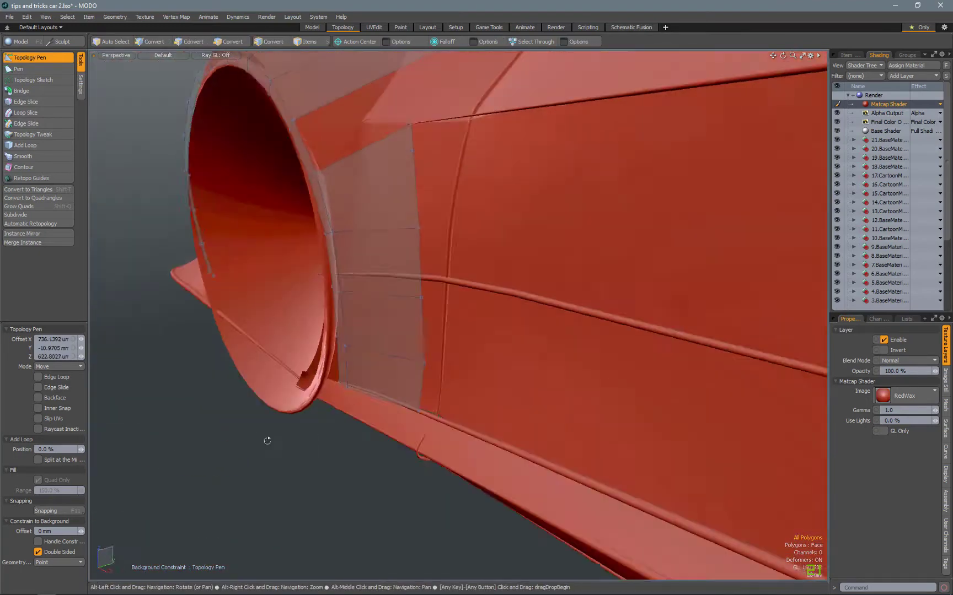
alt+drag(266, 442, 518, 463)
alt+drag(665, 317, 607, 353)
alt+drag(607, 398, 540, 347)
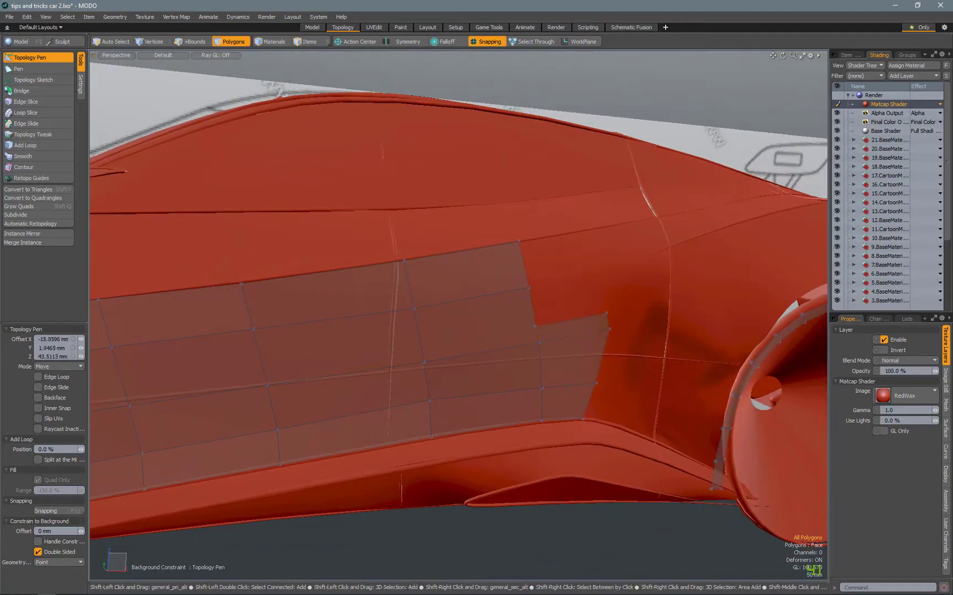
alt+drag(601, 318, 523, 248)
Draw quads along the strip's bottom toward the wheel and nudge one toward the arch.
mouse_move(436, 287)
alt+mouse_down()
mouse_move(591, 298)
mouse_move(577, 436)
mouse_move(672, 441)
alt+mouse_up()
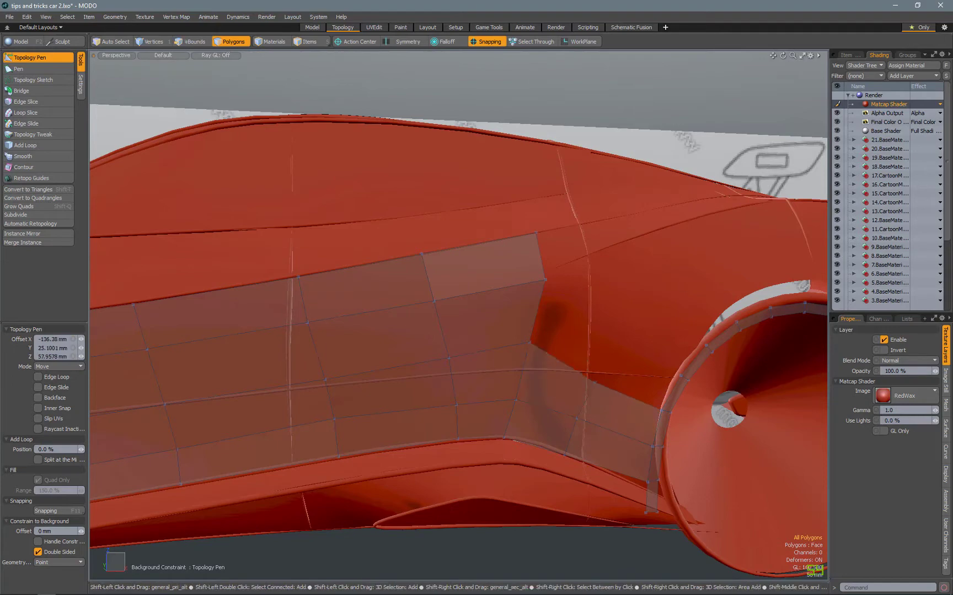
drag(578, 375, 642, 353)
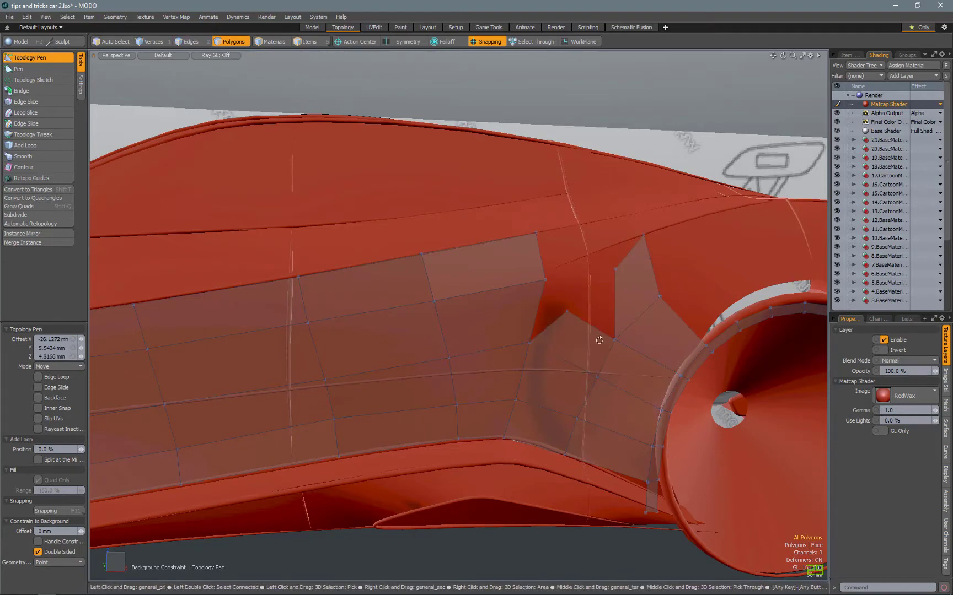
alt+drag(560, 390, 647, 337)
Insert an edge loop across the horizontal strip of five polygons.
click(31, 58)
alt+drag(309, 264, 368, 234)
double_click(368, 234)
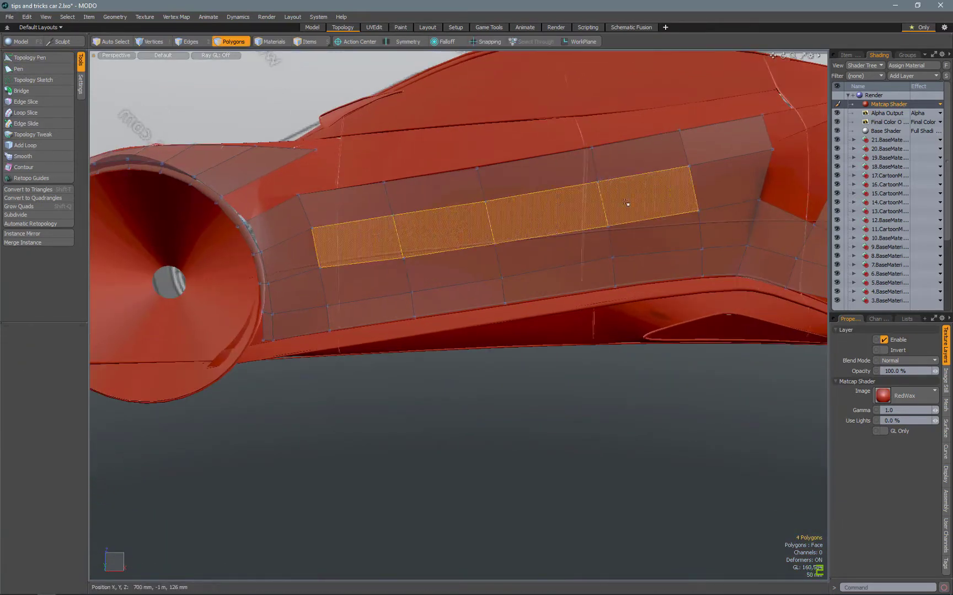
key(alt+l)
key(space)
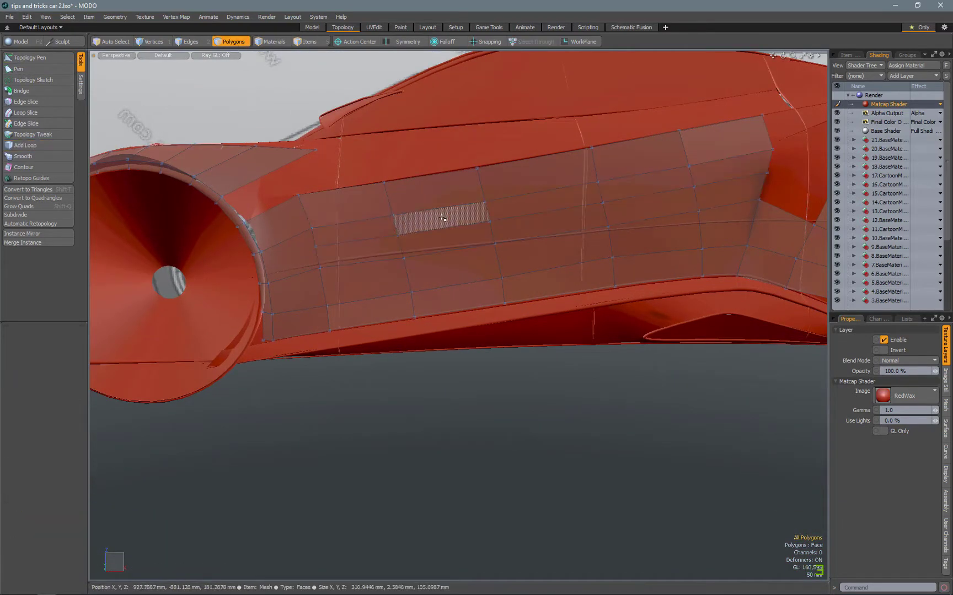
Return to Topology Pen and orbit around the side strip and wheel opening.
click(33, 57)
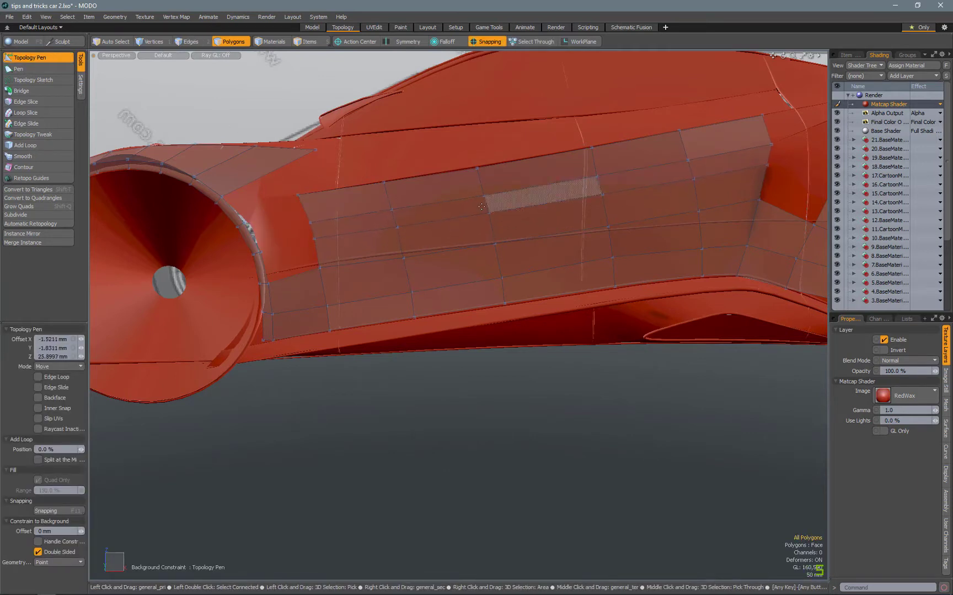
alt+drag(446, 222, 587, 267)
alt+drag(612, 226, 642, 204)
alt+drag(551, 353, 420, 361)
Insert an edge loop across the wheel-arch strip and reshape the patch behind the arch.
key(alt+l)
click(493, 282)
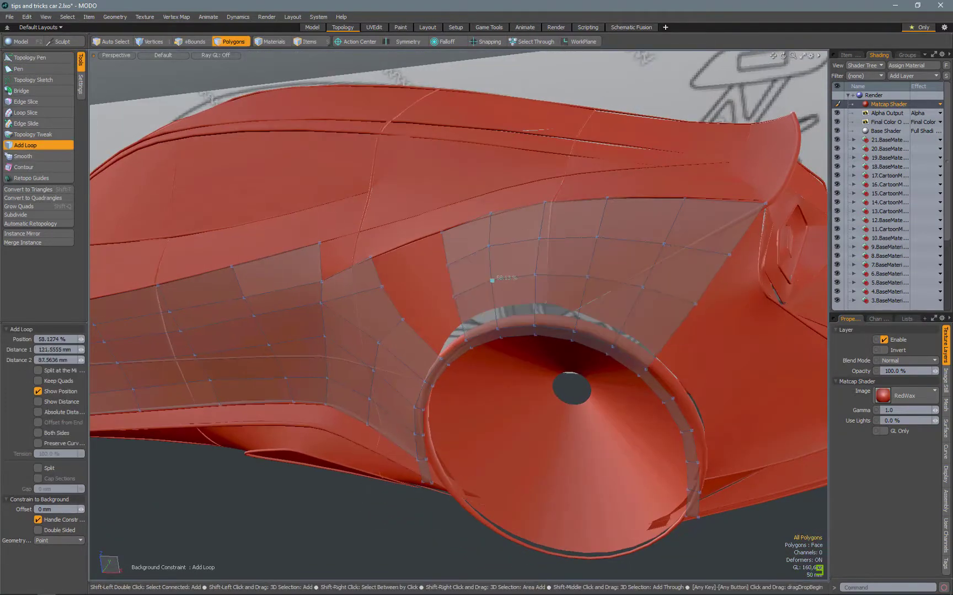
click(33, 57)
alt+drag(386, 275, 435, 292)
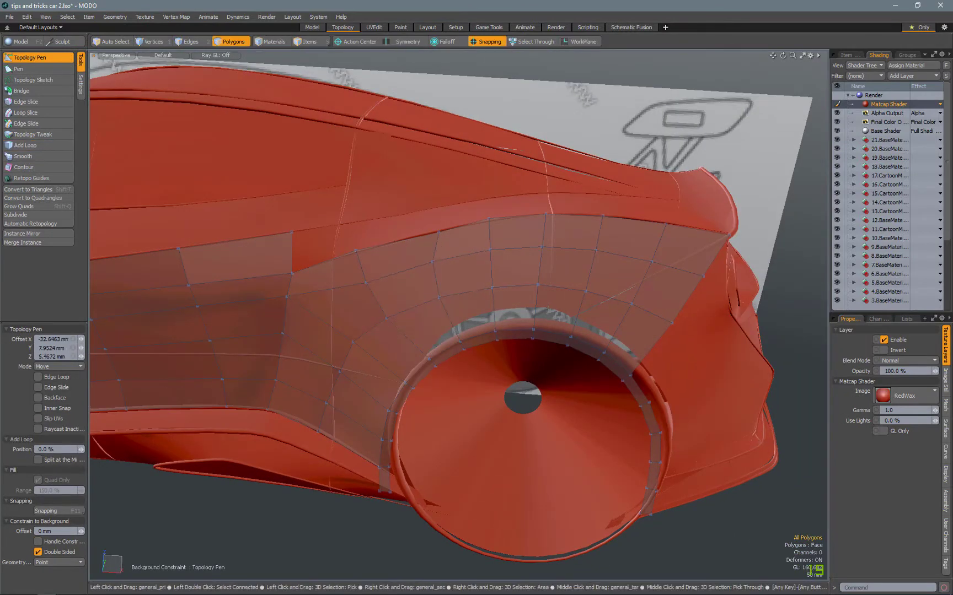
alt+drag(485, 219, 516, 345)
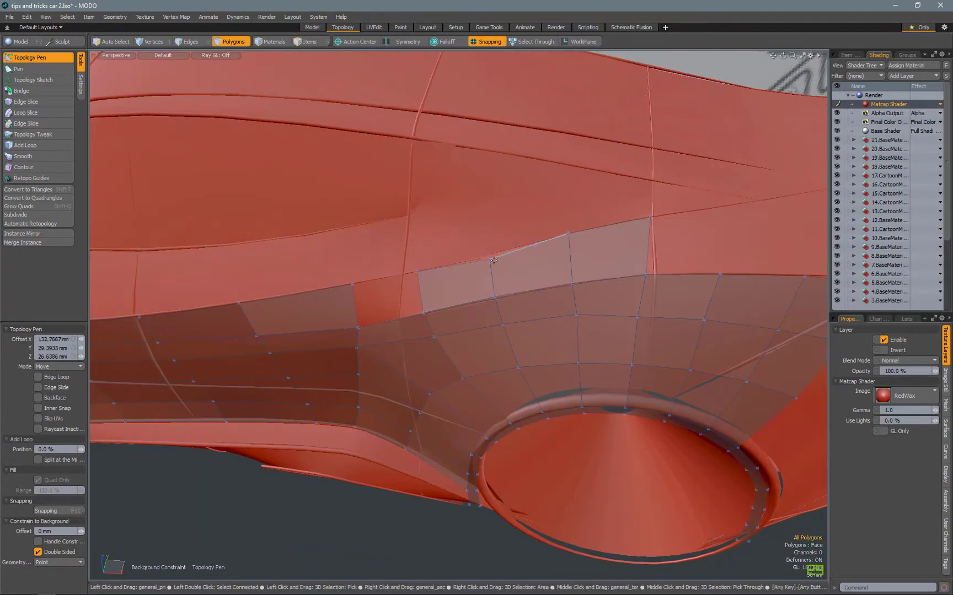
alt+drag(516, 346, 551, 287)
drag(595, 259, 538, 389)
Orbit and zoom to frame the door panel for new quads.
alt+drag(603, 410, 552, 353)
alt+drag(657, 347, 404, 331)
alt+drag(346, 335, 568, 331)
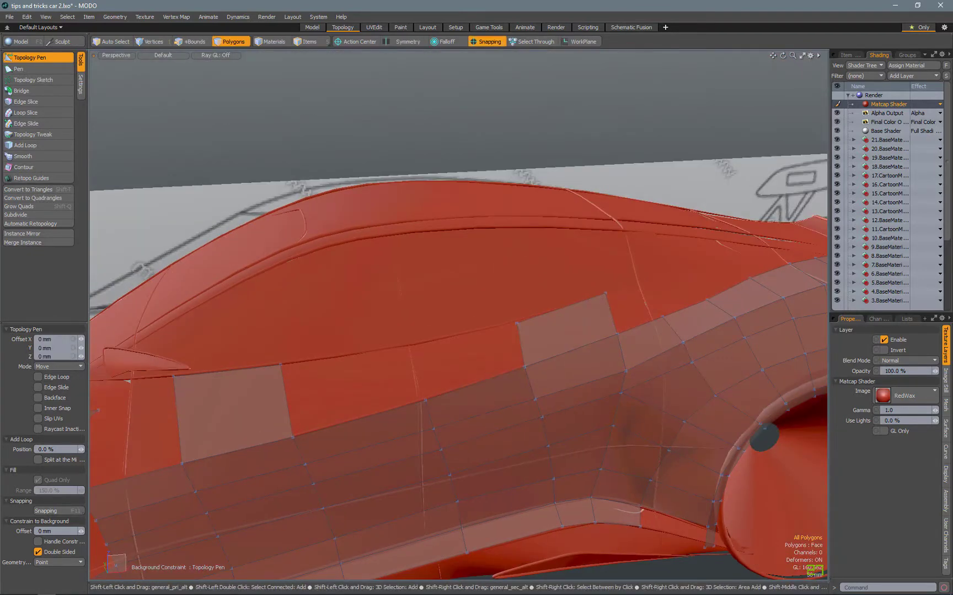
alt+drag(417, 369, 525, 367)
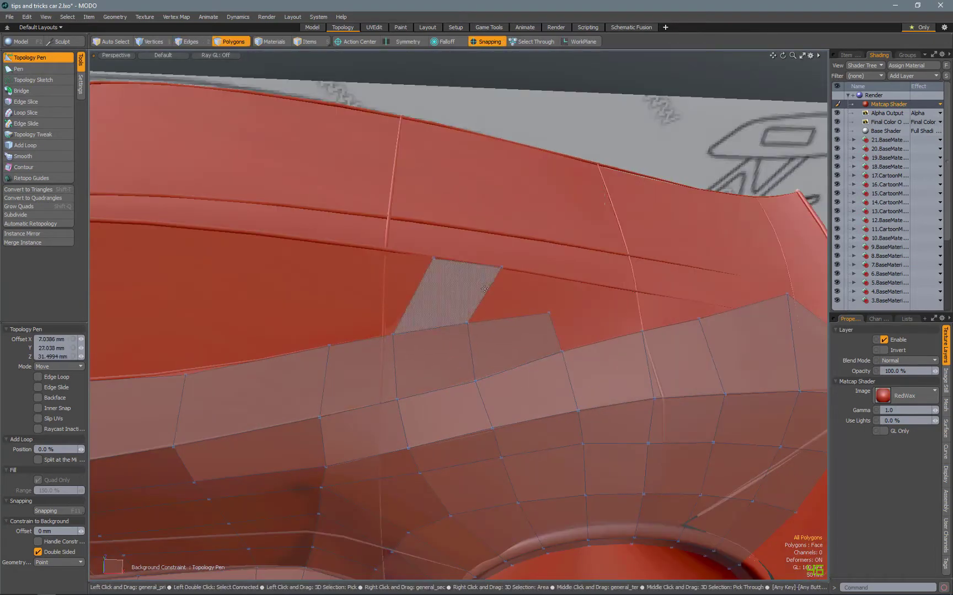
alt+drag(537, 281, 677, 342)
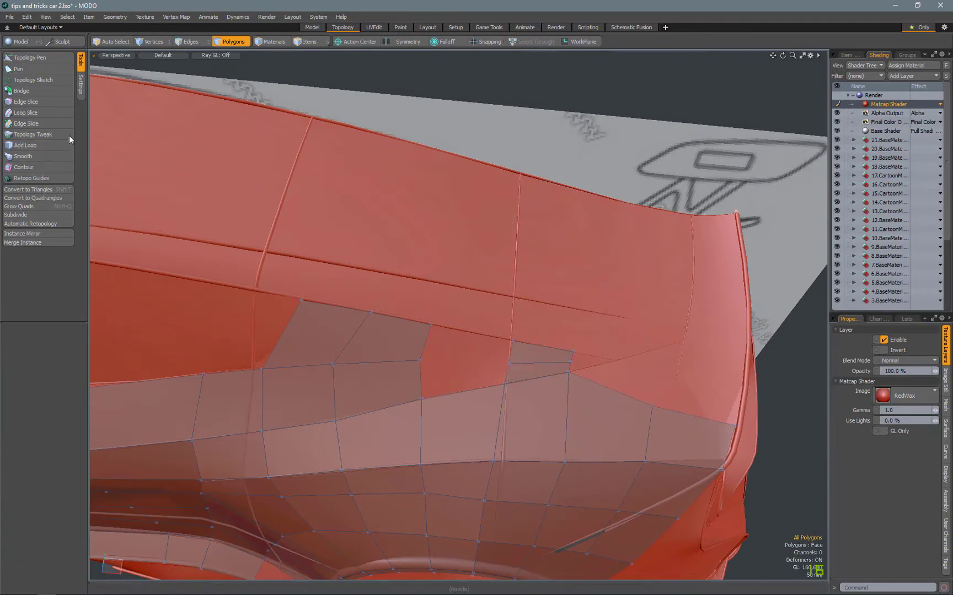
Work over the rear fender polygons, switching between Add Loop and Topology Pen.
scroll(513, 355, up, 5)
scroll(547, 355, down, 5)
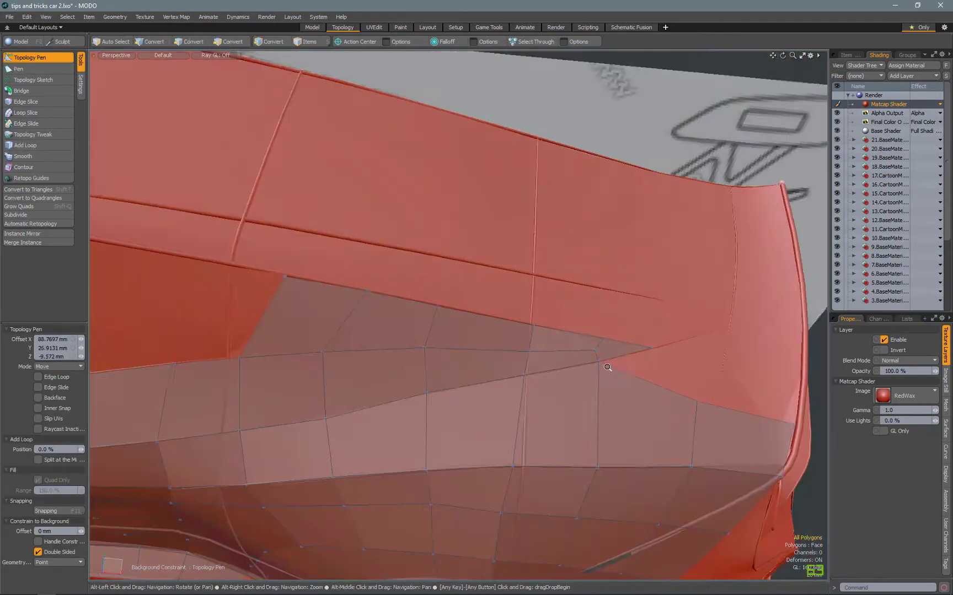
scroll(655, 401, up, 2)
alt+drag(617, 380, 568, 386)
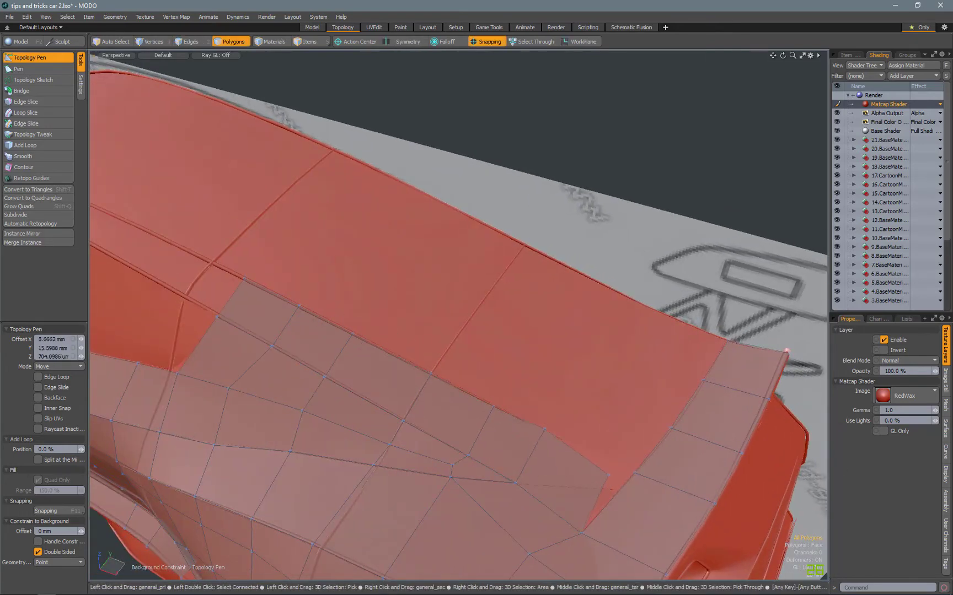
alt+drag(610, 479, 570, 336)
key(alt+l)
key(q)
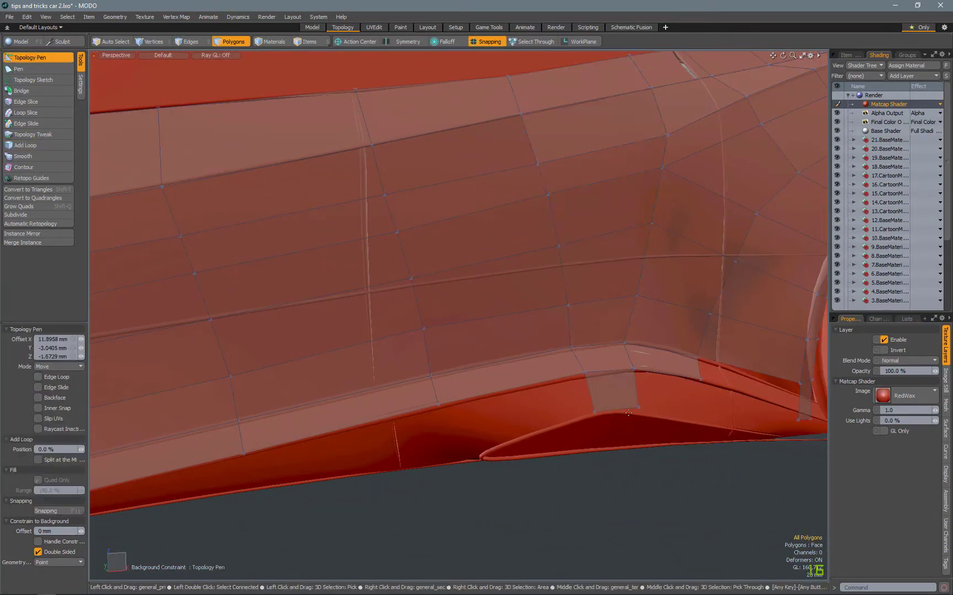
mouse_move(638, 407)
alt+mouse_down()
mouse_move(630, 429)
mouse_move(524, 308)
mouse_move(540, 331)
mouse_move(701, 394)
mouse_move(431, 305)
mouse_move(291, 378)
mouse_move(398, 336)
mouse_move(492, 329)
mouse_move(485, 342)
mouse_move(526, 391)
alt+mouse_up()
click(312, 27)
click(851, 103)
click(851, 102)
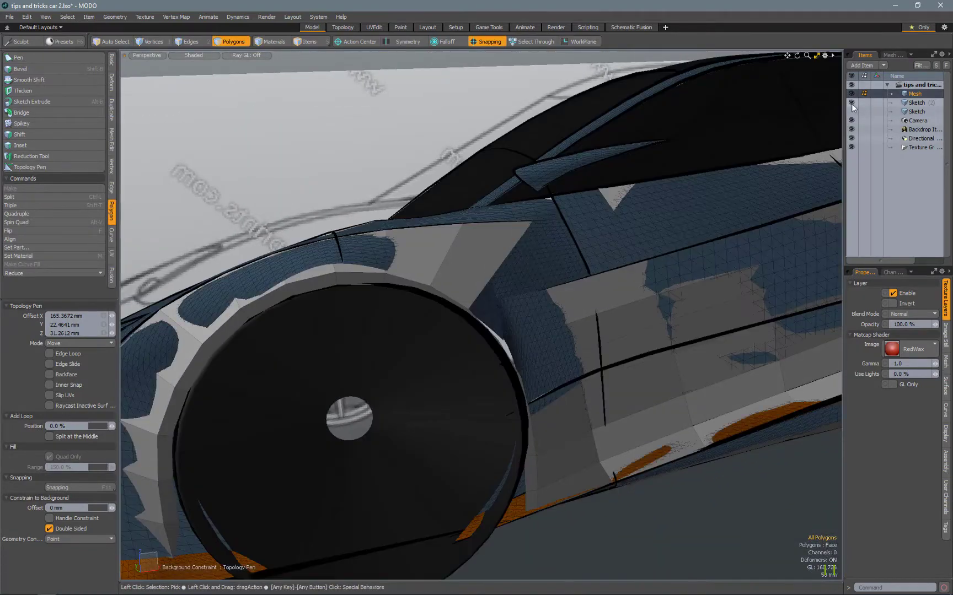
click(342, 27)
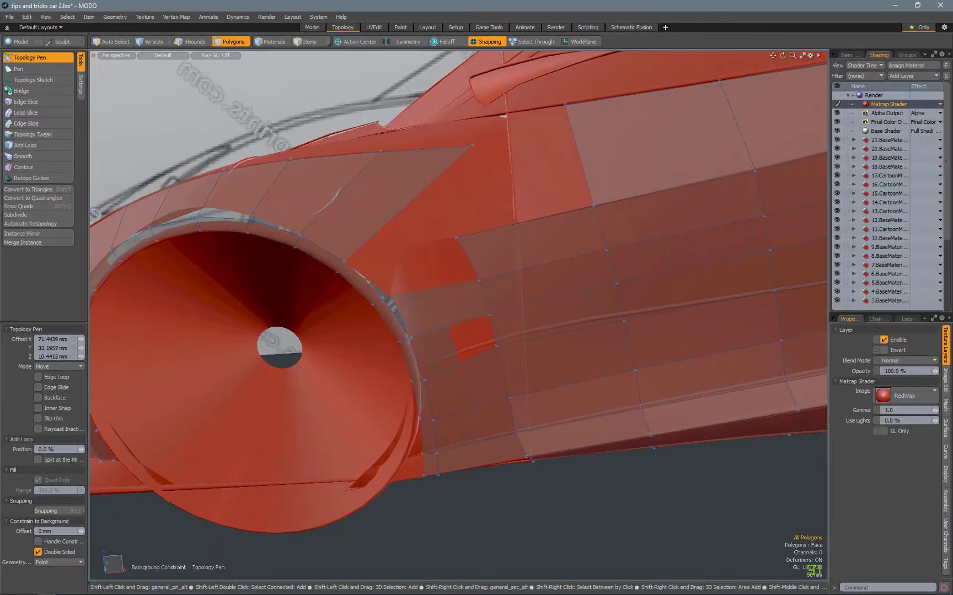
alt+drag(497, 353, 751, 267)
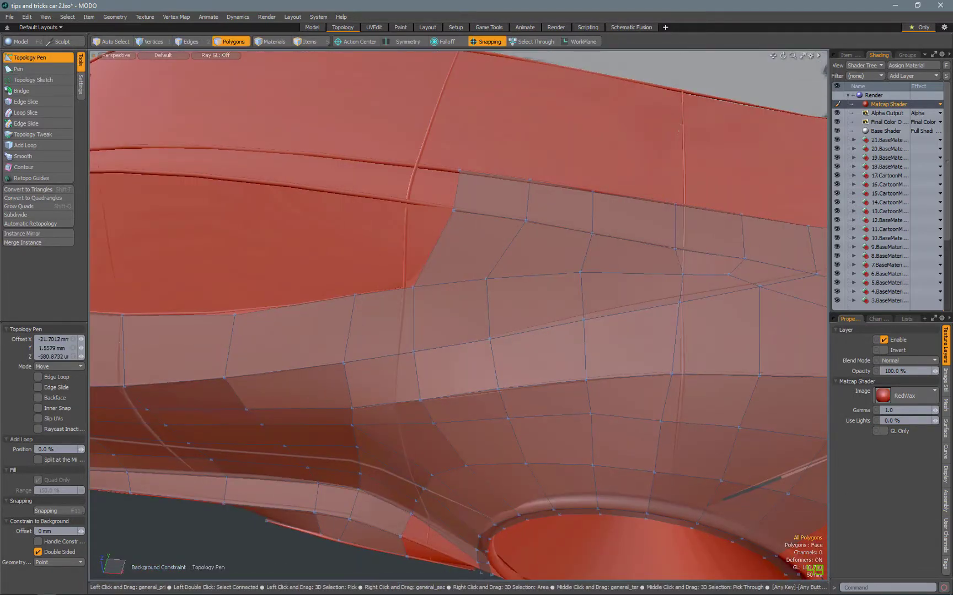
alt+drag(524, 343, 531, 346)
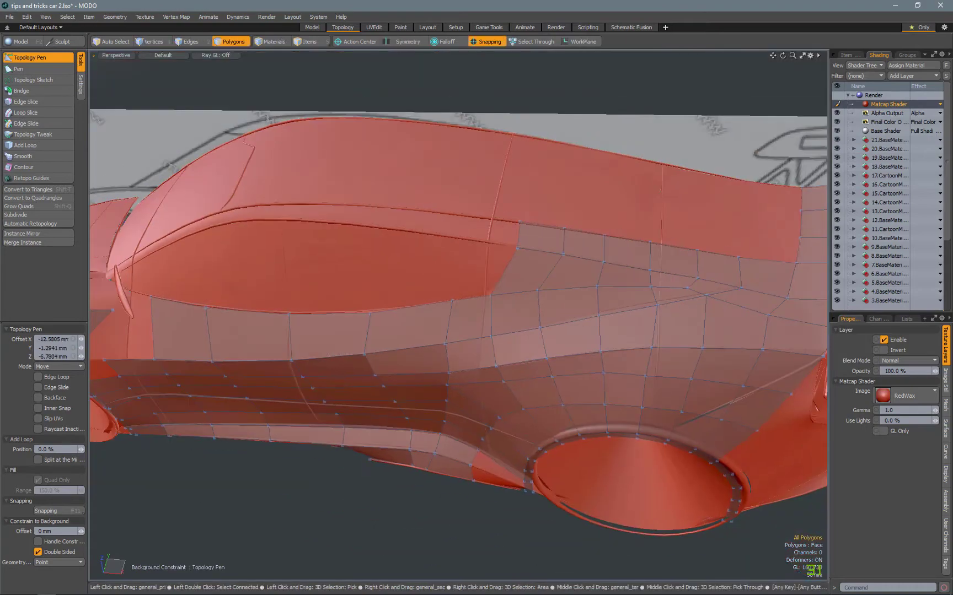
alt+drag(208, 332, 574, 238)
Add a row of quads above the front wheel-arch strip's top edge.
alt+drag(464, 295, 400, 324)
alt+drag(644, 221, 518, 312)
shift+drag(419, 361, 419, 234)
shift+drag(595, 363, 606, 237)
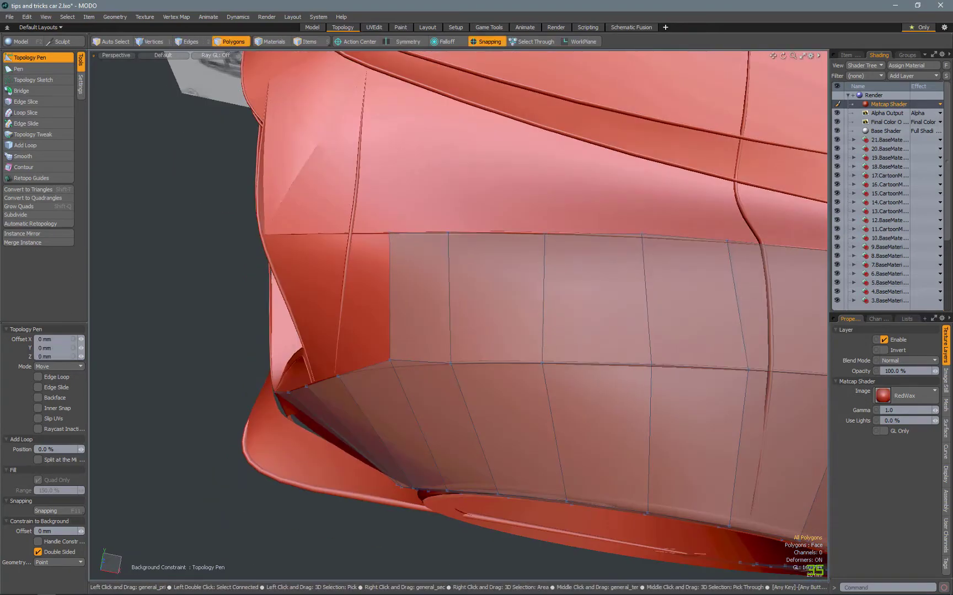
Orbit along the side strip and zoom out to show the hood and blueprint.
alt+drag(389, 360, 333, 269)
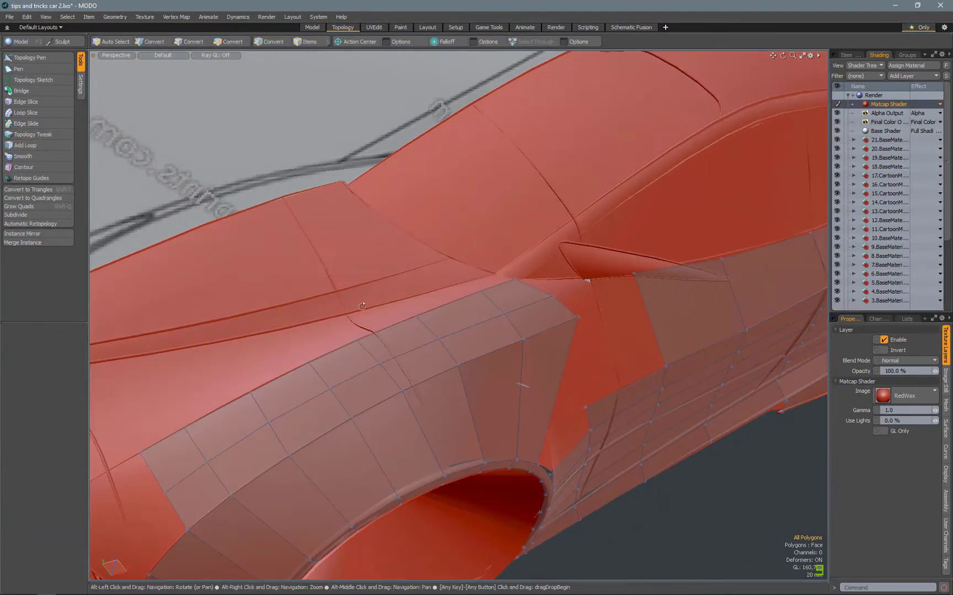
alt+drag(374, 328, 386, 287)
key(q)
alt+drag(322, 344, 341, 451)
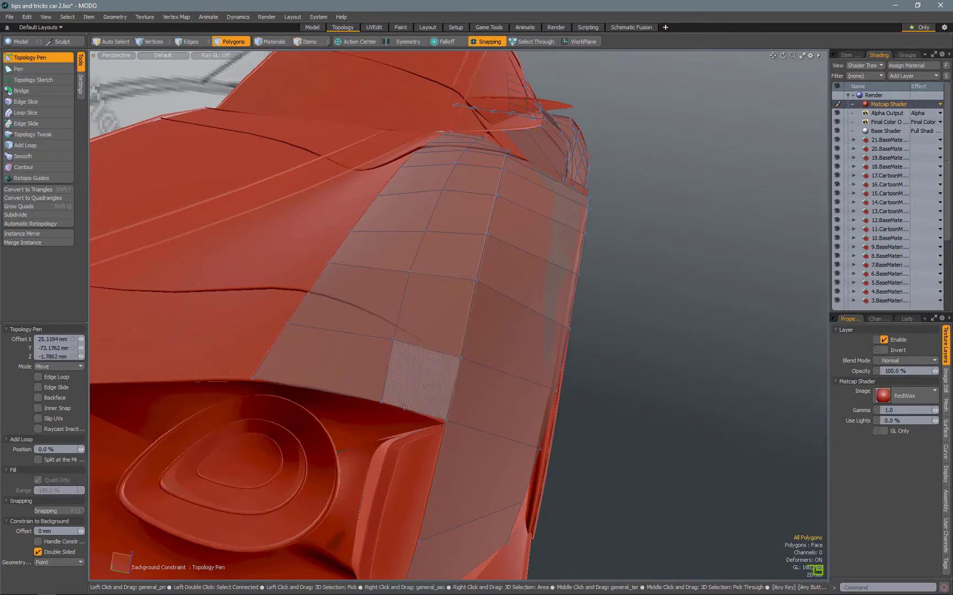
alt+drag(415, 431, 433, 268)
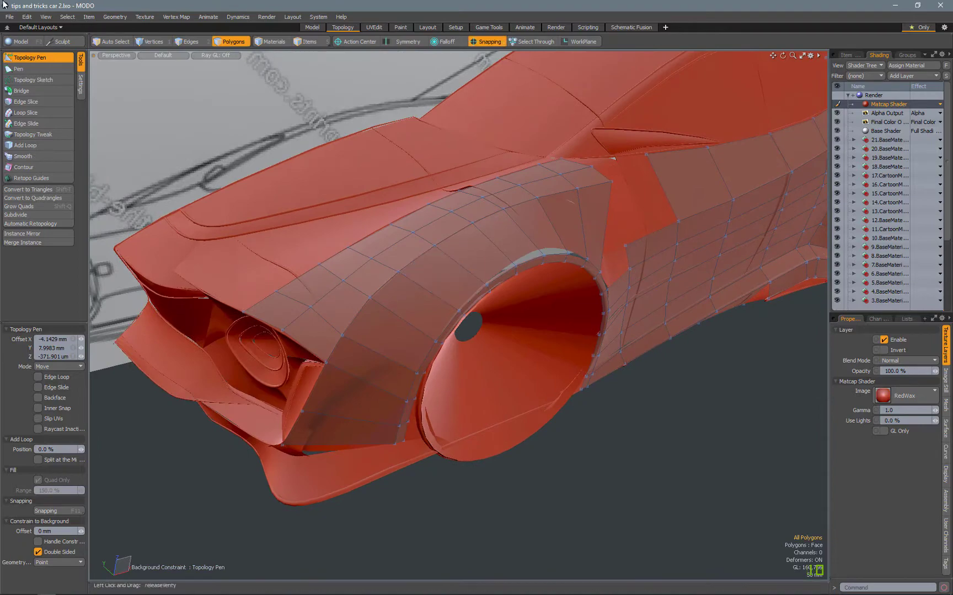
alt+drag(546, 309, 336, 112)
scroll(336, 113, up, 2)
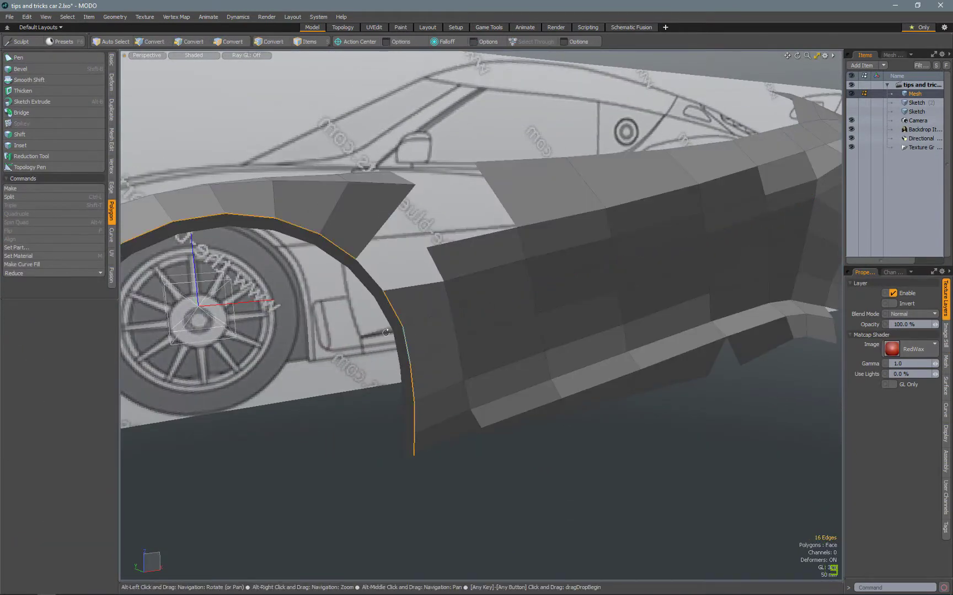
Turn on subdivision surface smoothing for the mesh and clear the edge selection.
scroll(411, 336, down, 3)
alt+drag(411, 336, 551, 308)
shift+double_click(745, 293)
scroll(746, 292, down, 2)
scroll(496, 276, up, 3)
click(195, 18)
key(Escape)
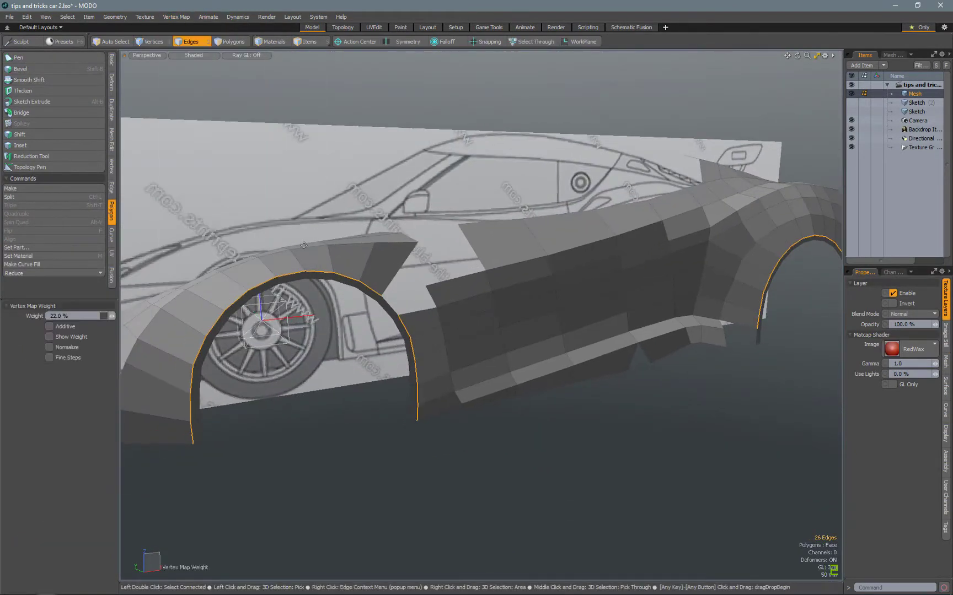
key(Tab)
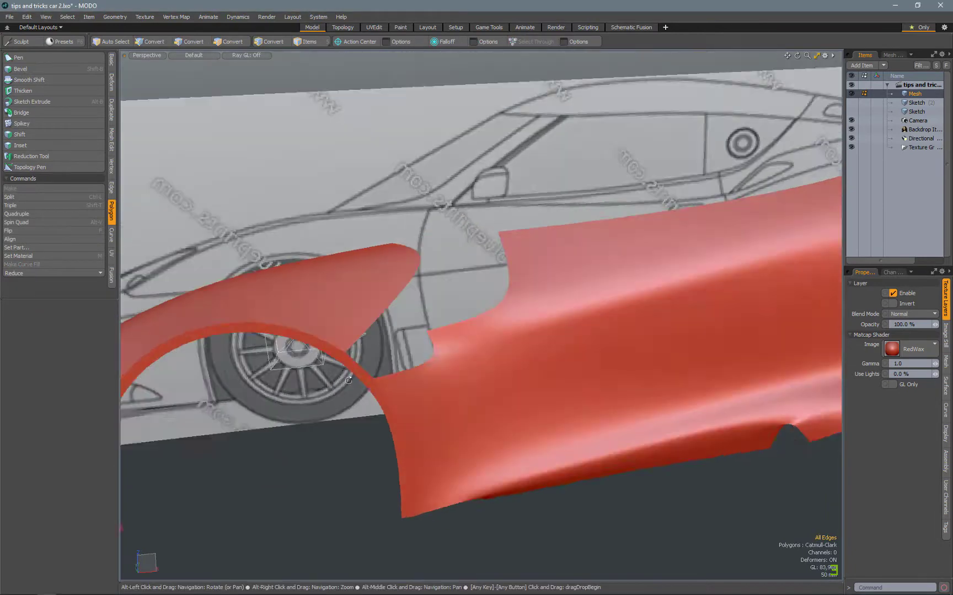
scroll(349, 380, down, 5)
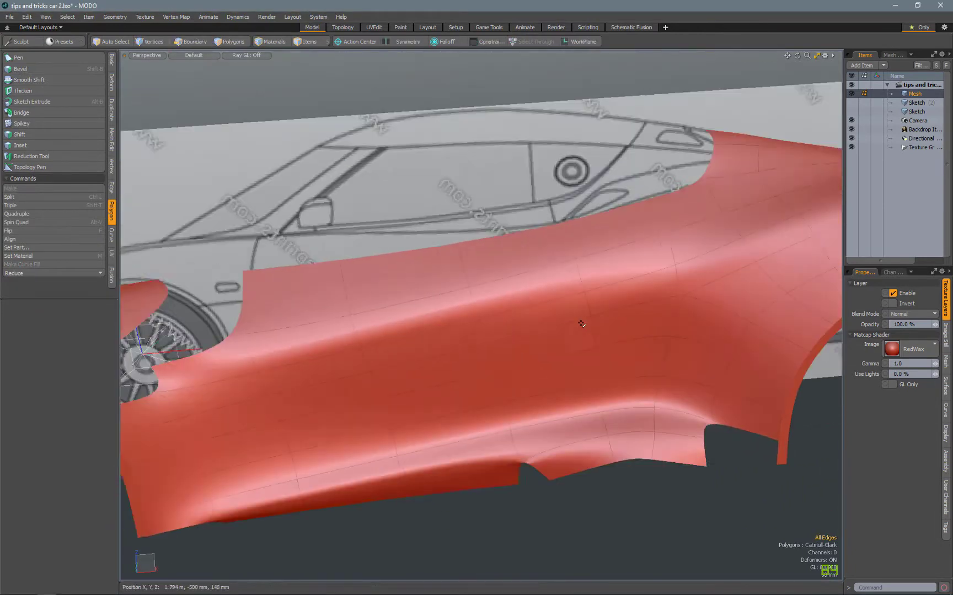
double_click(524, 326)
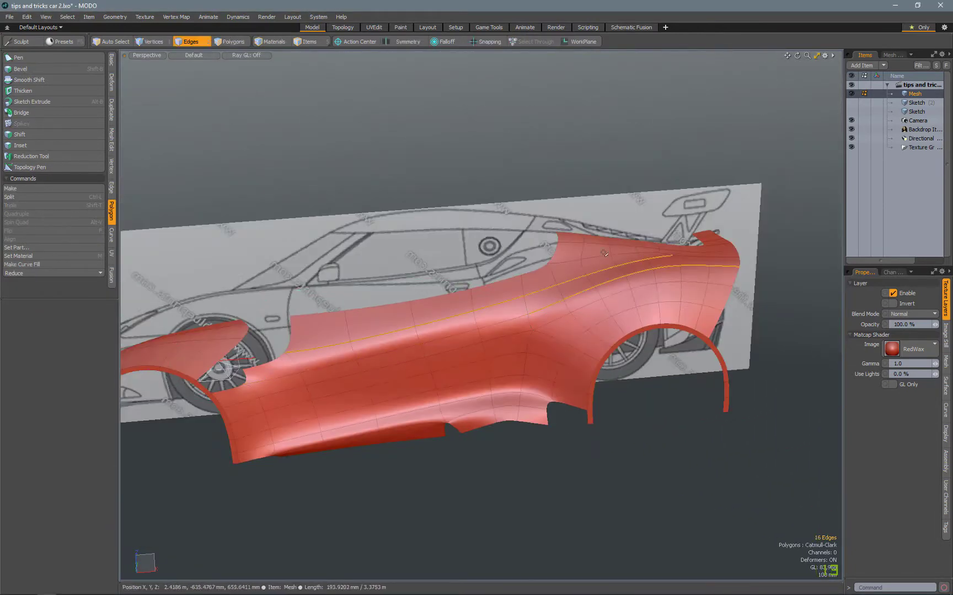
click(176, 16)
click(199, 67)
In Back view, select the wheel-arch strip polygons and scale them to 104.5%.
alt+drag(606, 265, 635, 314)
key(KP_2)
key(shift+a)
key(3)
key(r)
drag(522, 338, 525, 338)
Drop the arch selection and return to a perspective view of the side panel.
key(2)
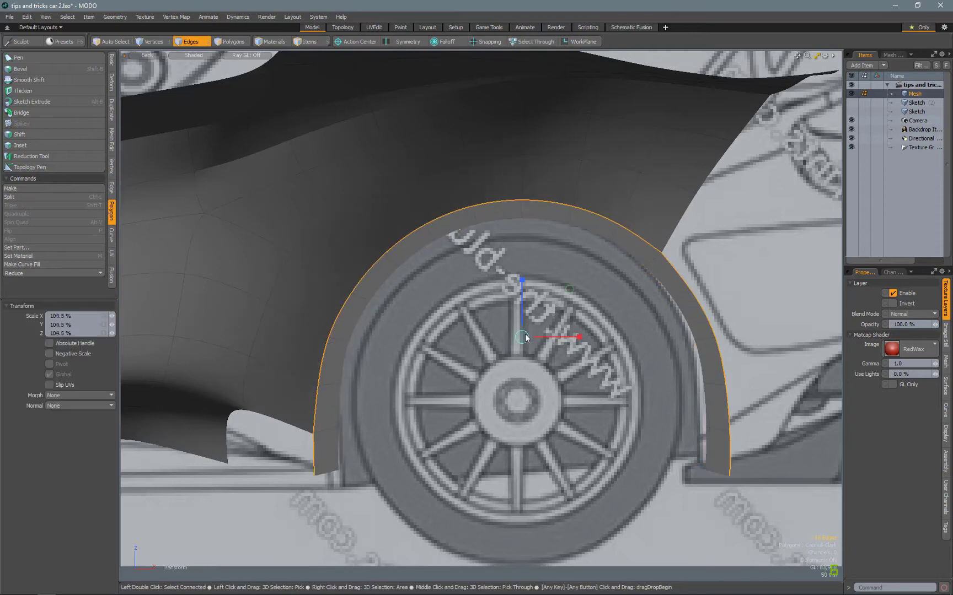
key(3)
key(ctrl+space)
key(Escape)
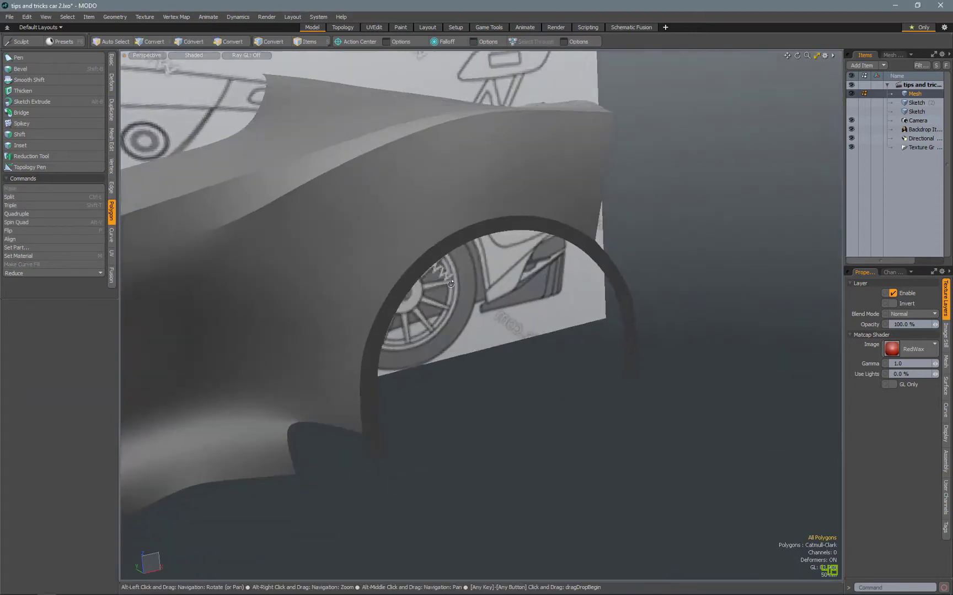
alt+drag(438, 309, 618, 368)
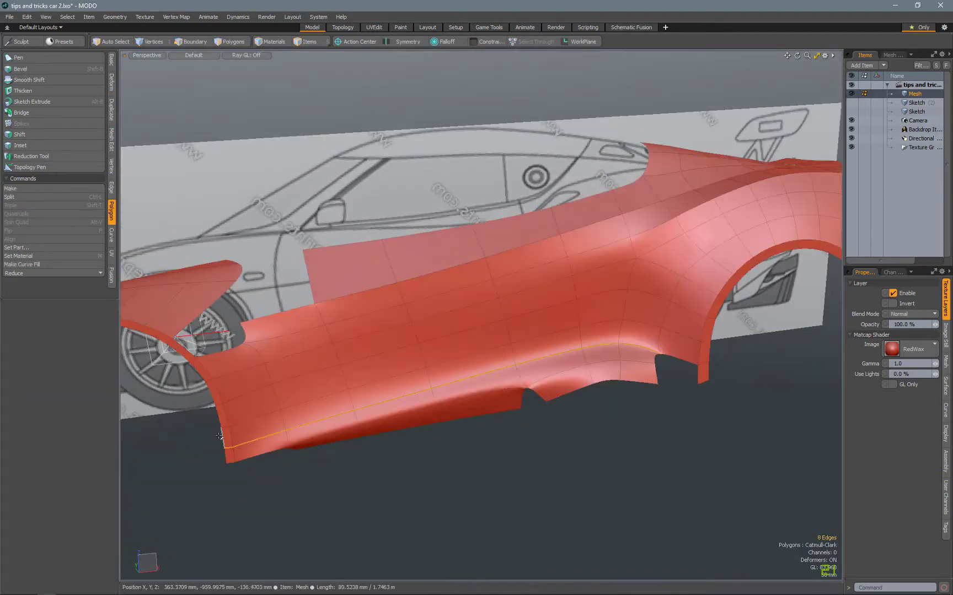
click(176, 16)
click(205, 242)
mouse_move(559, 364)
alt+mouse_down()
mouse_move(569, 301)
mouse_move(759, 283)
mouse_move(474, 330)
alt+mouse_up()
Select and grow the side panel polygons, set Radial falloff, and apply the Showroom matcap.
key(3)
mouse_move(474, 330)
mouse_down()
mouse_move(483, 368)
mouse_move(557, 293)
mouse_up()
key(ctrl+Down)
click(444, 42)
key(shift+a)
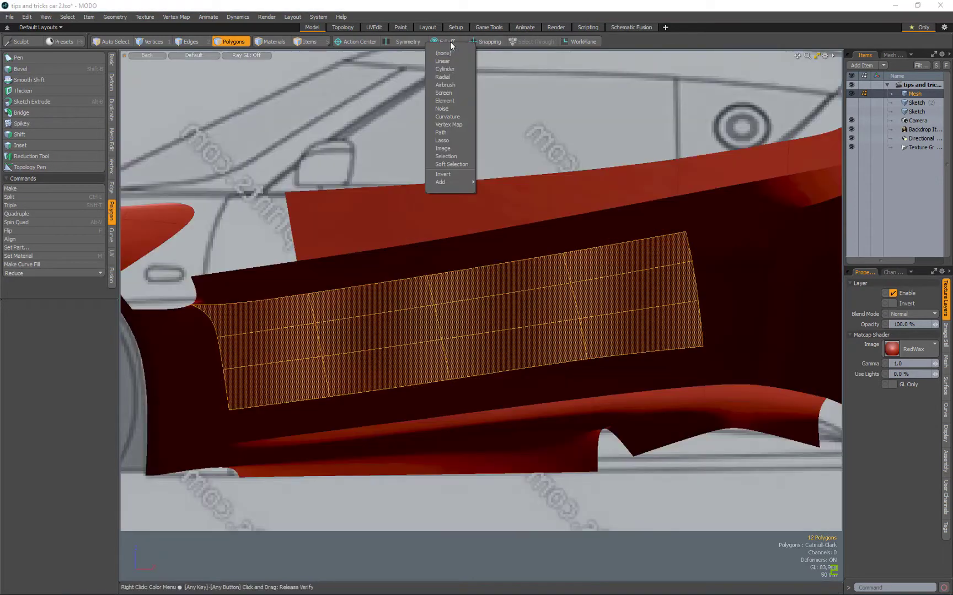
click(442, 77)
key(ctrl+space)
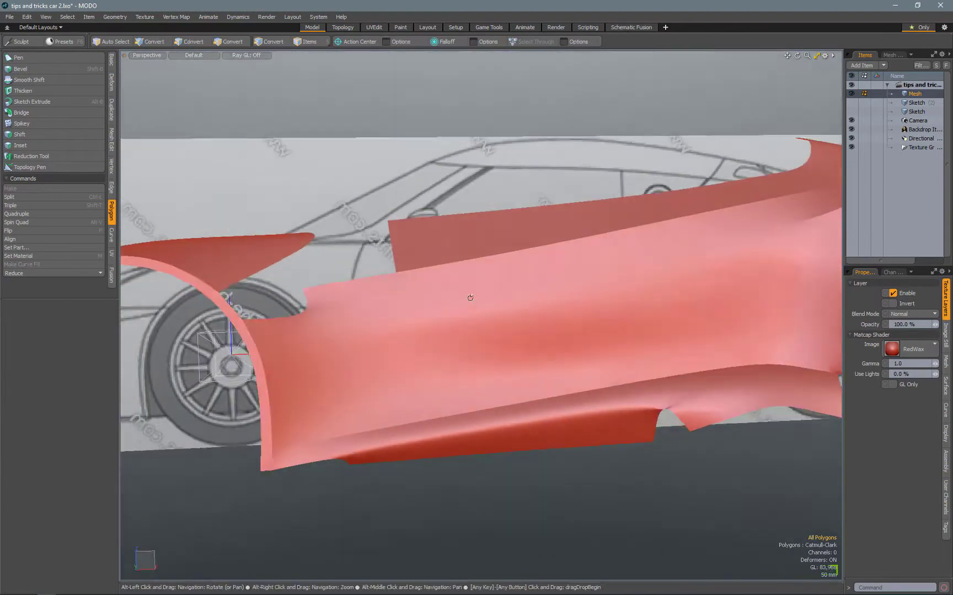
click(891, 348)
click(897, 379)
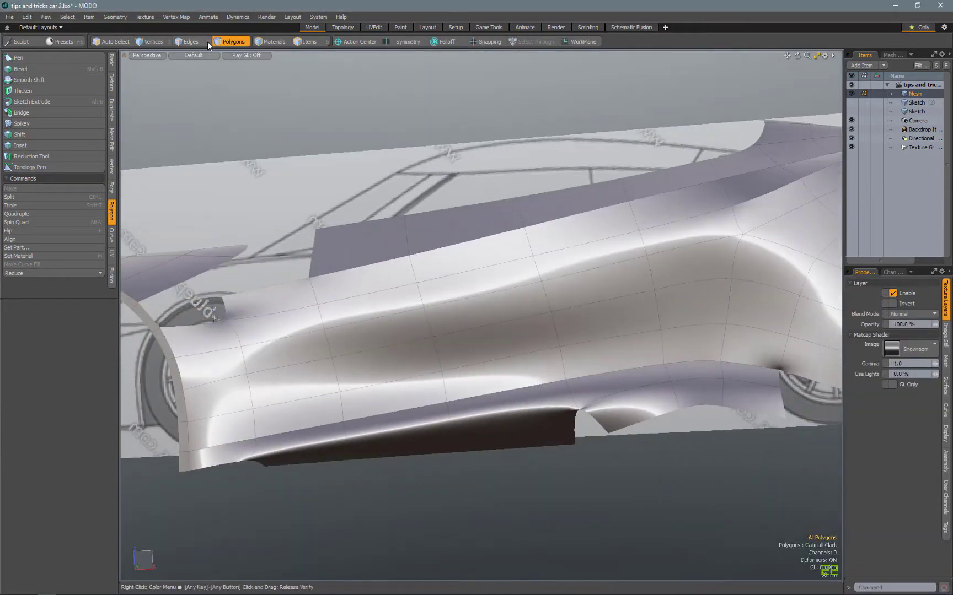
Turn off subdivision and set the transform's action center to none.
key(Tab)
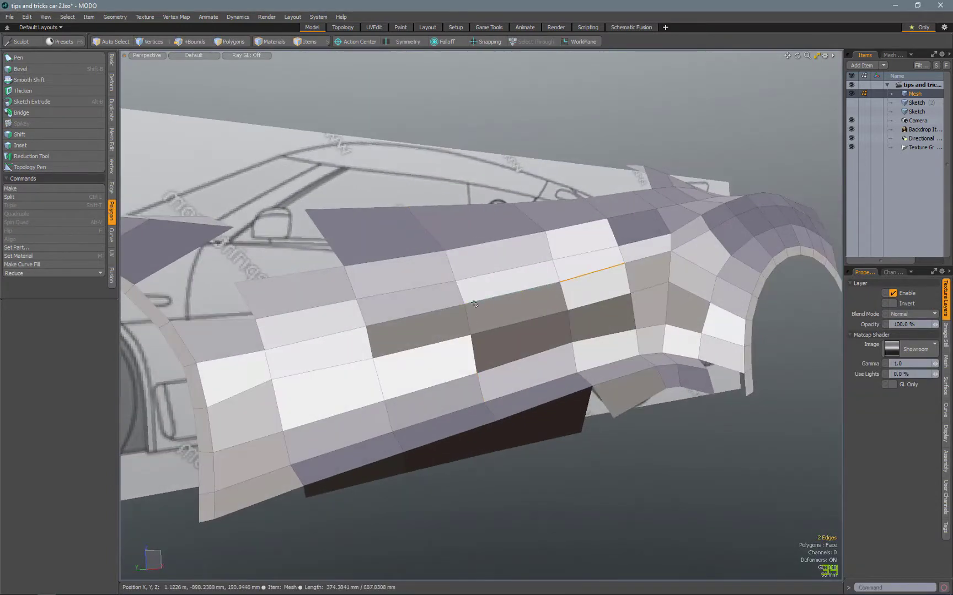
key(y)
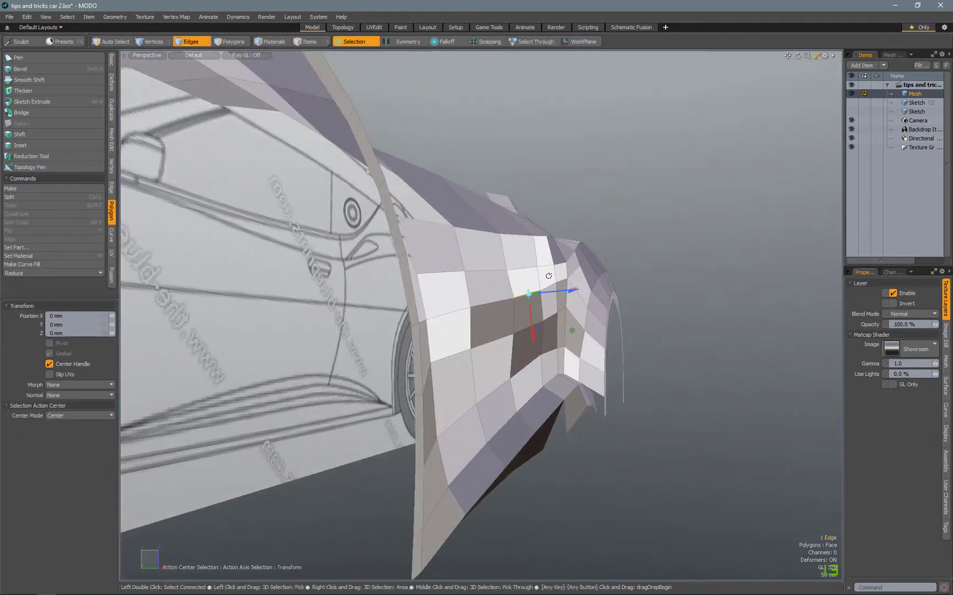
click(355, 42)
click(357, 58)
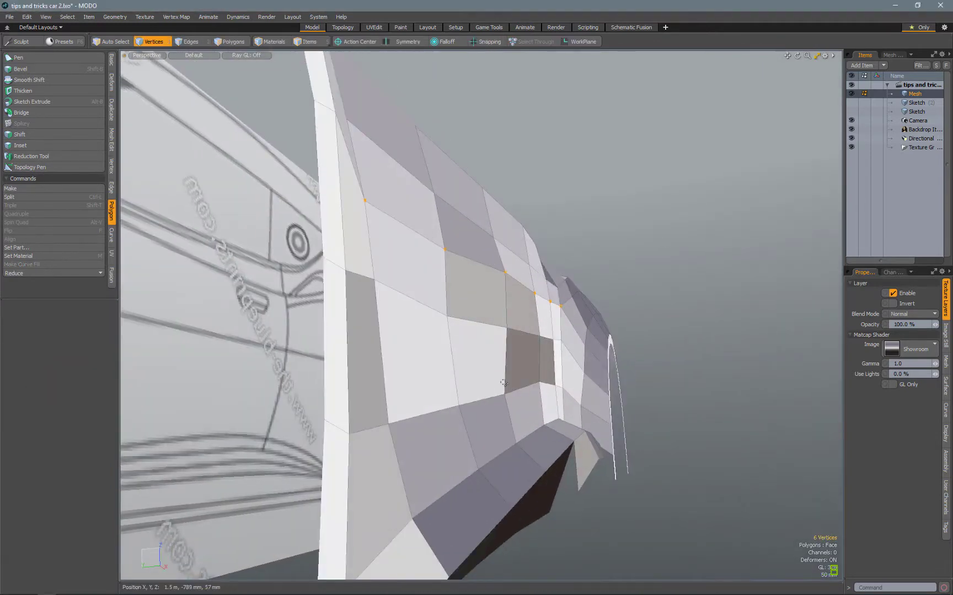
key(w)
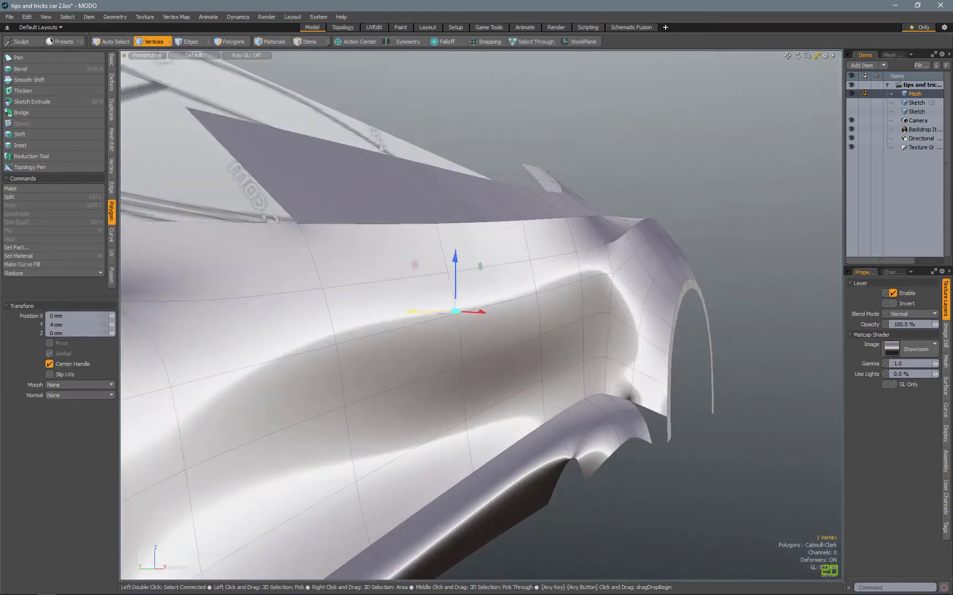
Select a side panel vertex and lower it about 8 mm.
key(3)
click(489, 323)
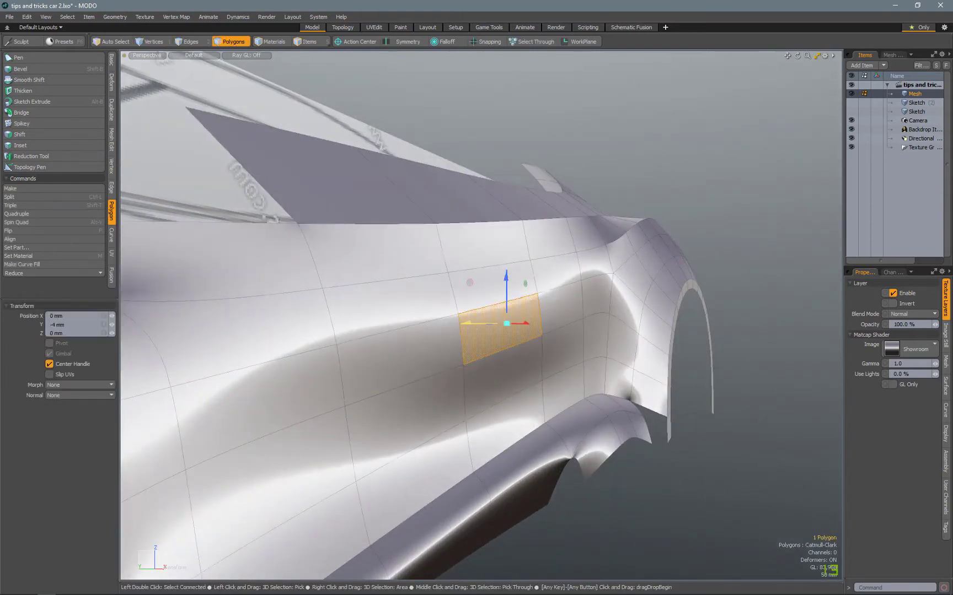
key(2)
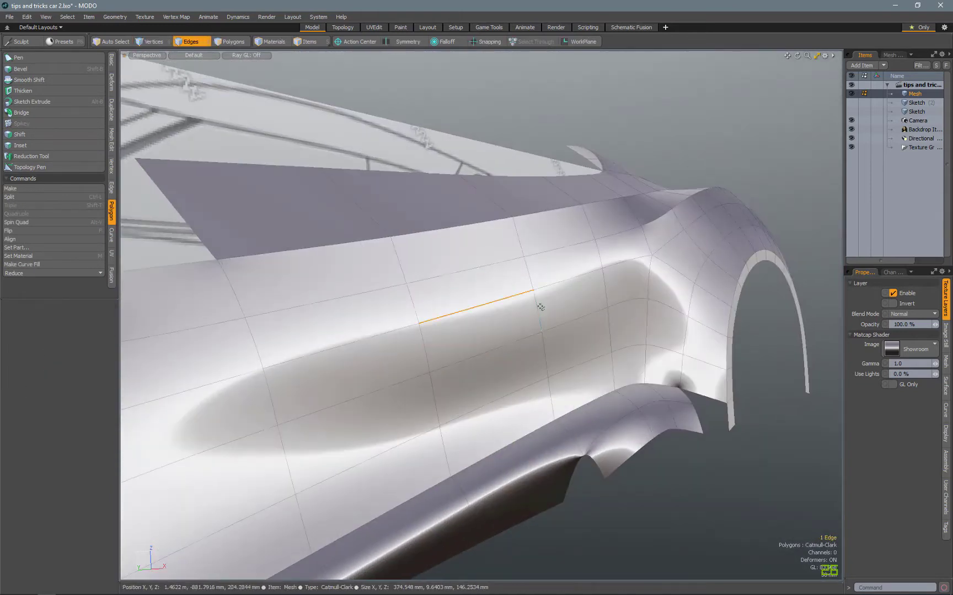
key(w)
key(space)
key(1)
key(w)
drag(259, 419, 243, 418)
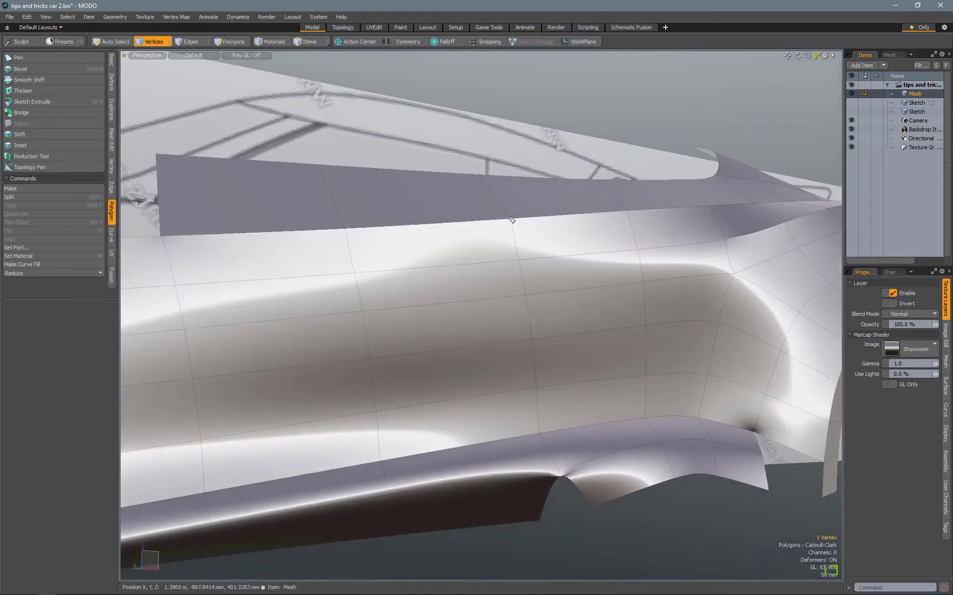
Select two more vertices near the panel's top edge and inspect the surface.
click(512, 220)
alt+drag(512, 220, 559, 374)
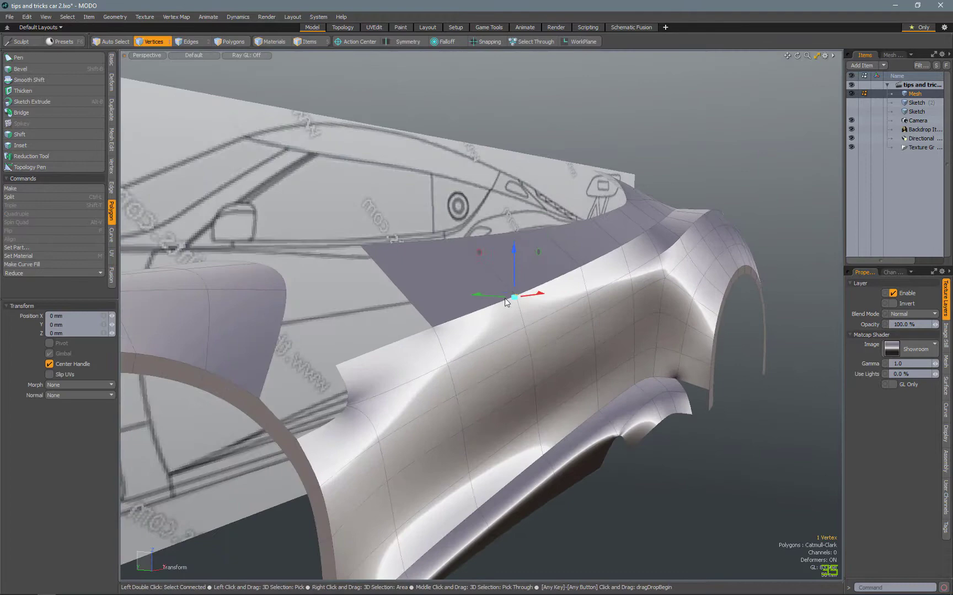
shift+click(516, 322)
alt+drag(516, 323, 576, 298)
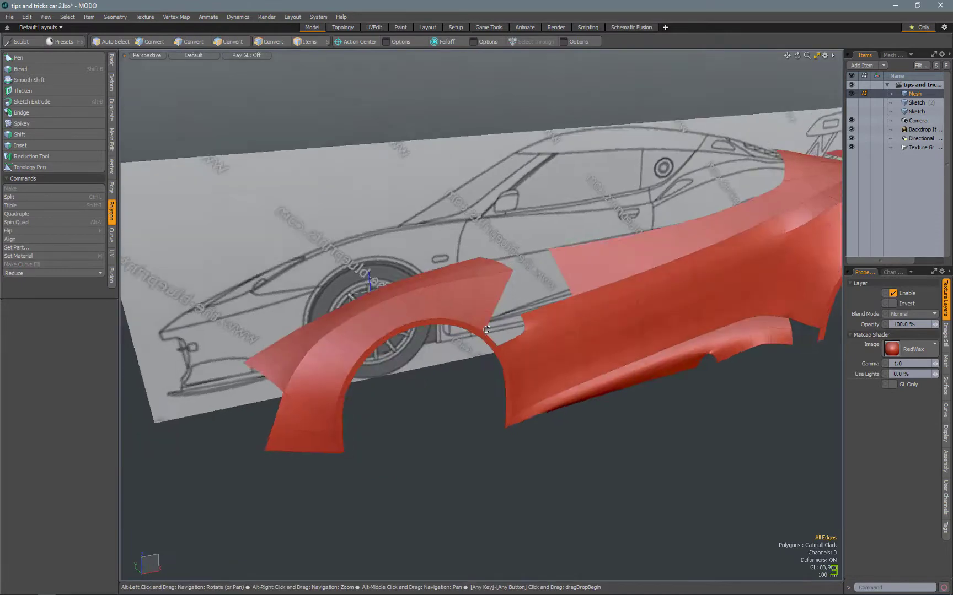
Select the fender edge polygon strip and shorten the falloff toward the fender edge.
alt+drag(486, 329, 386, 380)
click(367, 395)
key(ctrl+space)
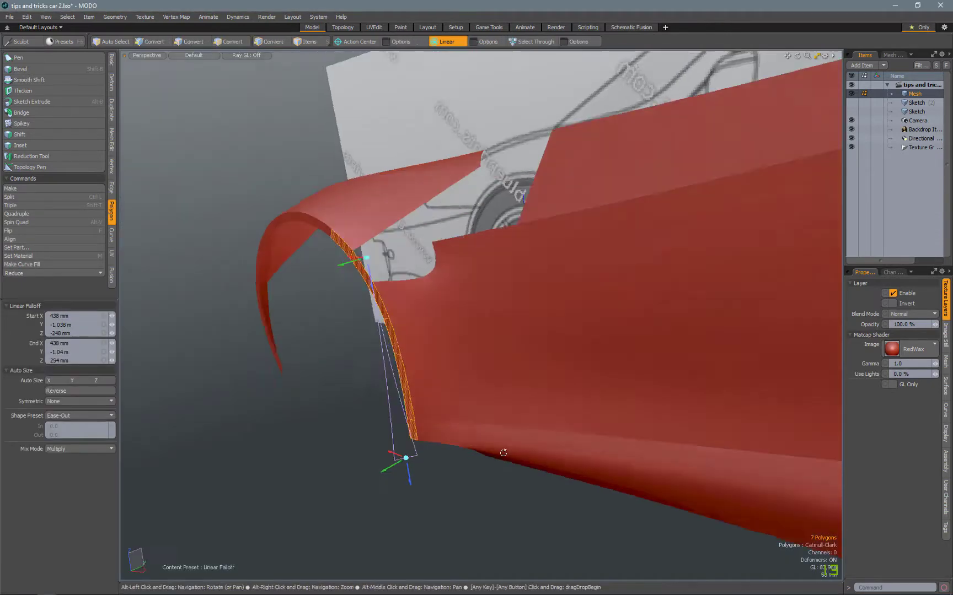
alt+drag(504, 452, 359, 441)
key(w)
drag(347, 238, 359, 332)
key(space)
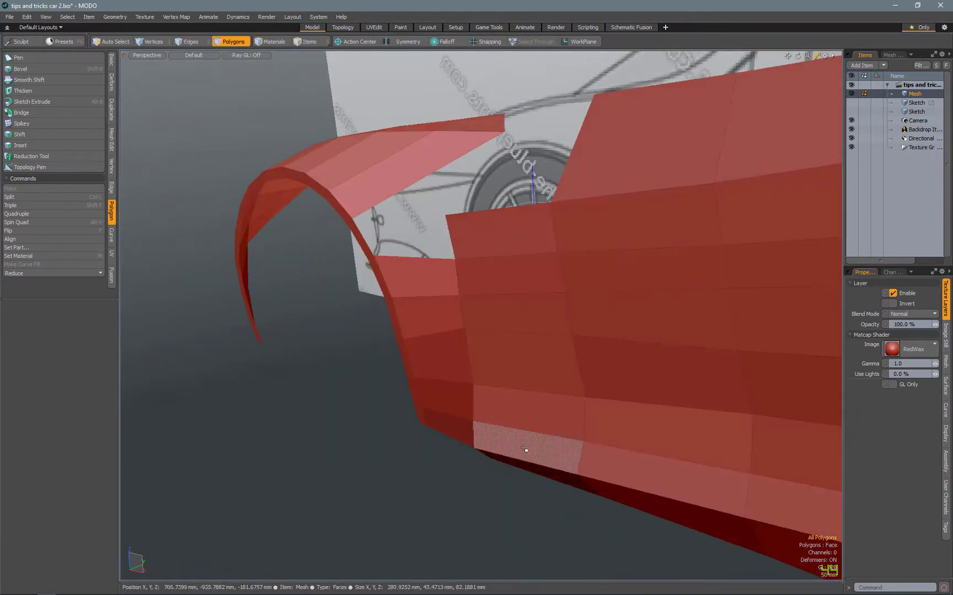
Select the bottom-row polygons and move them about 22 mm under a Linear falloff set in Top view.
drag(525, 450, 761, 496)
key(ctrl+2)
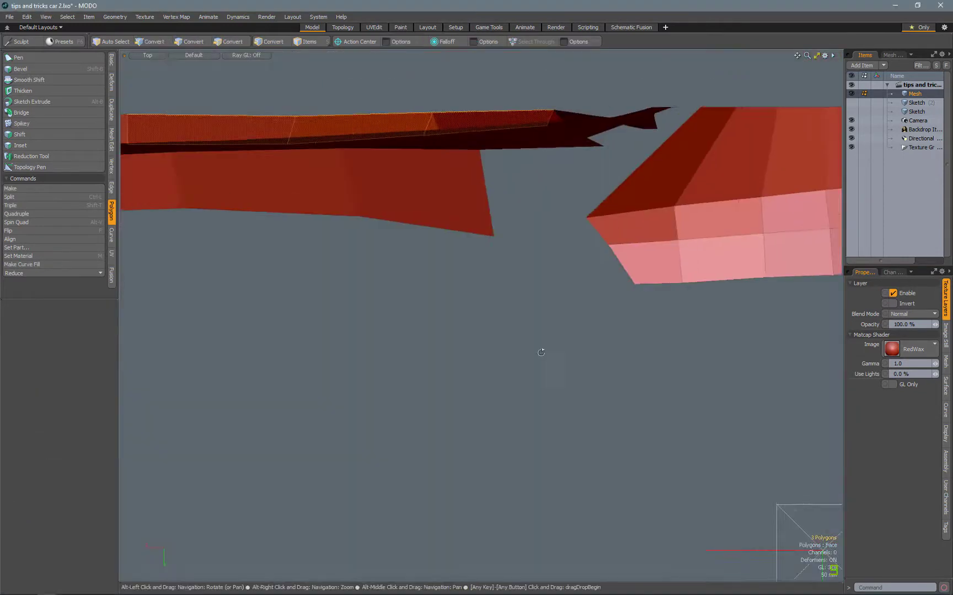
click(447, 42)
click(449, 60)
key(ctrl+1)
key(w)
alt+drag(470, 247, 444, 398)
key(space)
alt+drag(481, 55, 533, 354)
Set a Linear falloff in Top view for the sill edge and turn subdivision back on.
key(2)
key(ctrl+2)
click(446, 41)
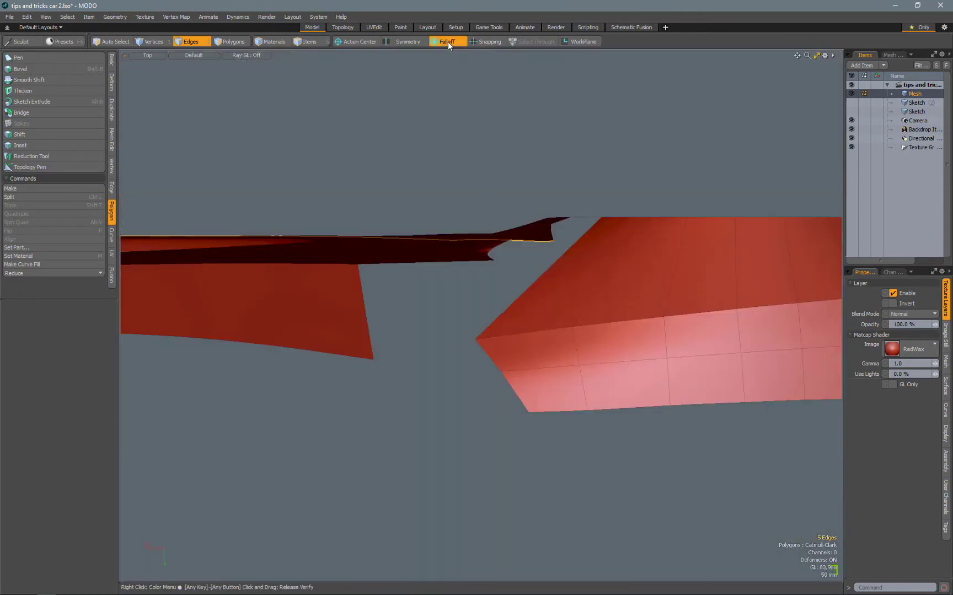
click(450, 58)
key(ctrl+1)
alt+drag(496, 276, 582, 334)
key(Tab)
Reapply the Linear falloff with Symmetric End in Top view and frame the sill edges.
alt+drag(606, 249, 689, 211)
key(ctrl+2)
click(443, 41)
click(451, 50)
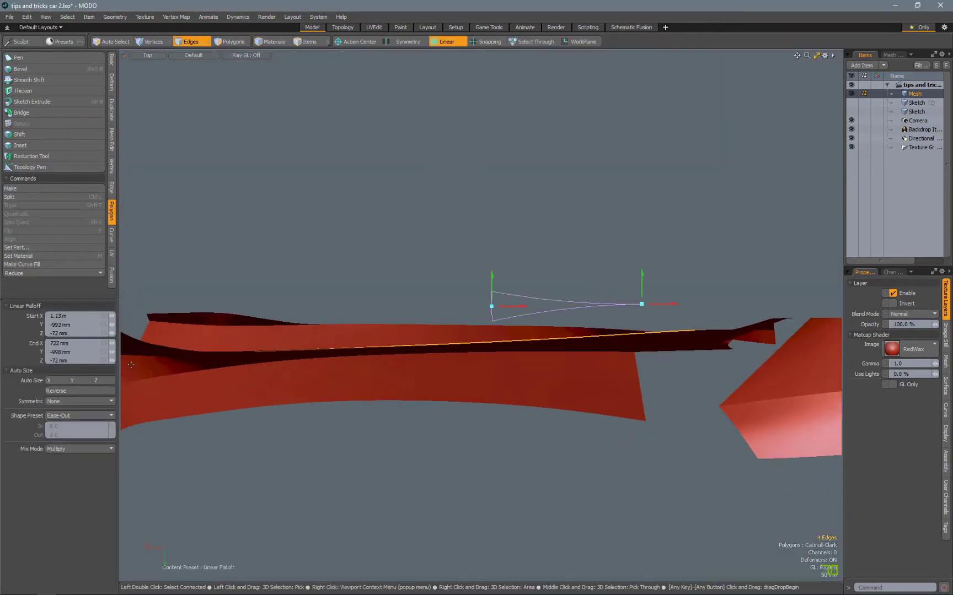
click(79, 400)
click(79, 417)
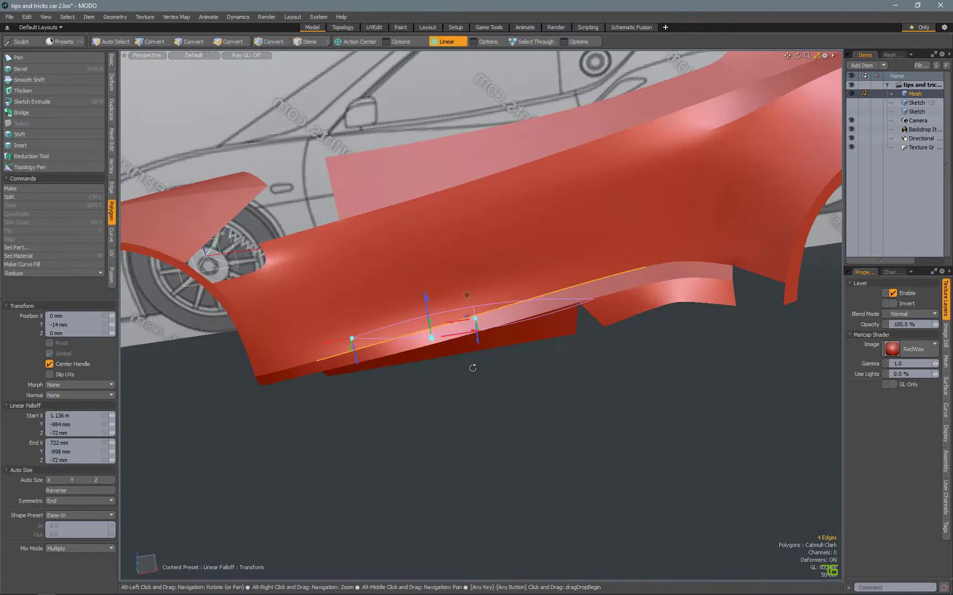
key(ctrl+1)
key(shift+a)
Push the falloff start out to 1.505 m, move the sill edges, and clear the selection.
alt+drag(456, 313, 576, 273)
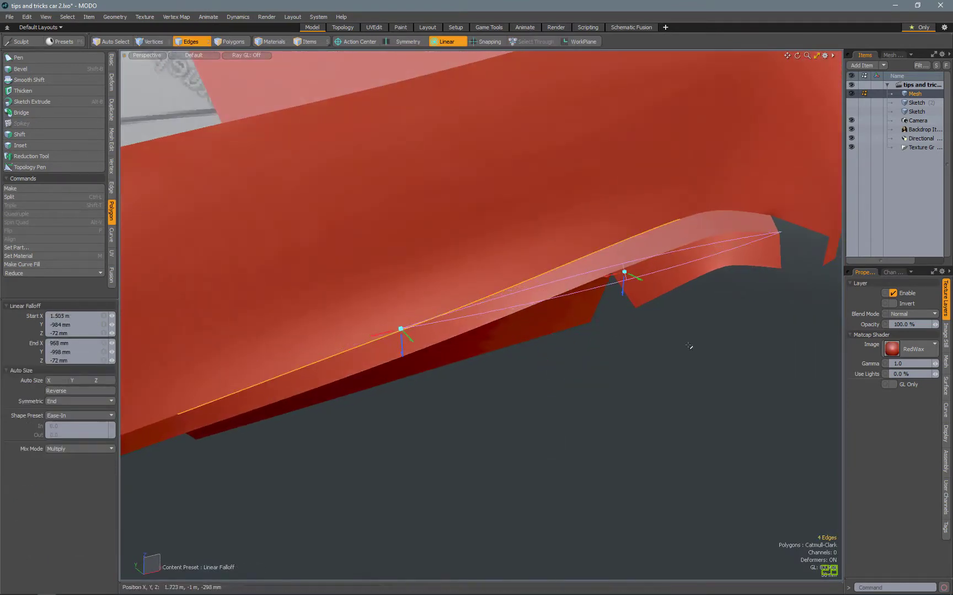
alt+drag(486, 307, 549, 291)
key(w)
key(space)
key(a)
alt+drag(570, 382, 459, 271)
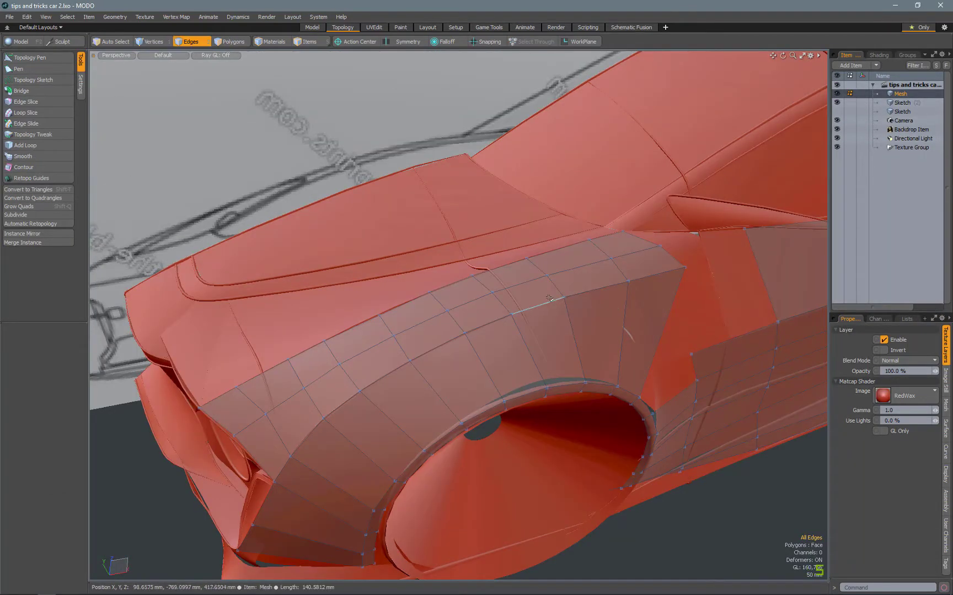
Insert an edge loop across the front fender patch with Add Loop.
click(54, 58)
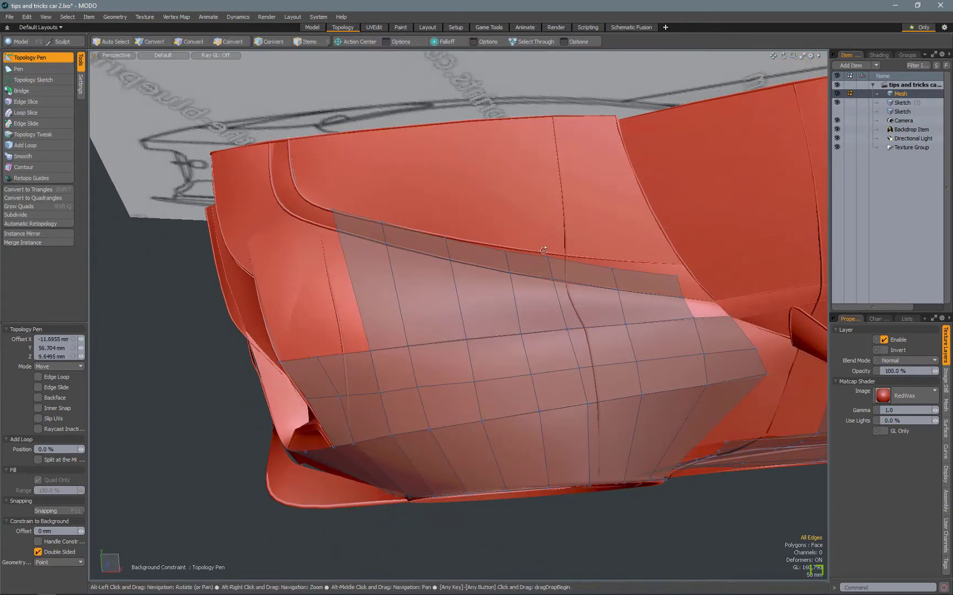
alt+right_drag(543, 250, 483, 250)
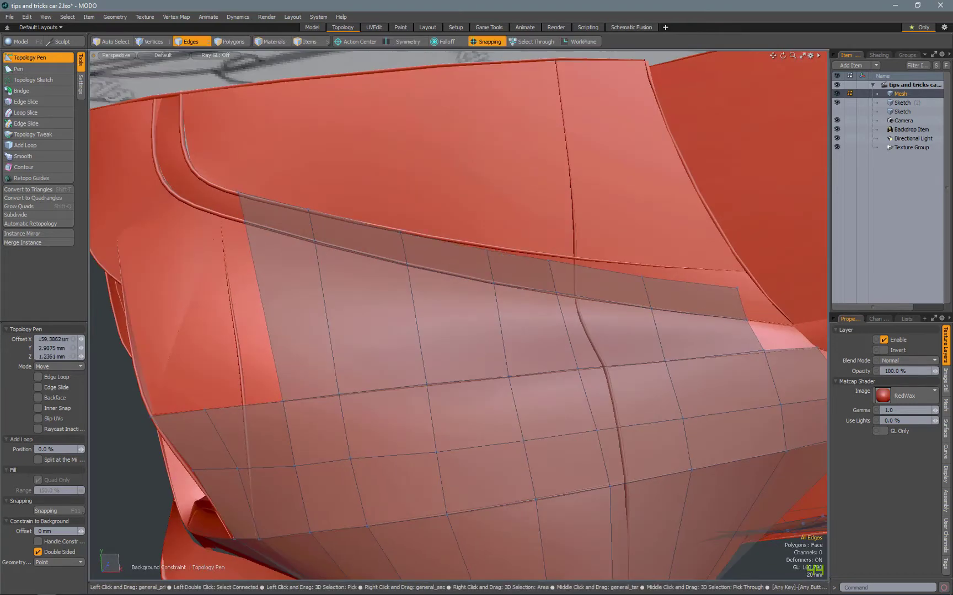
alt+drag(710, 268, 651, 257)
key(q)
alt+drag(441, 276, 386, 259)
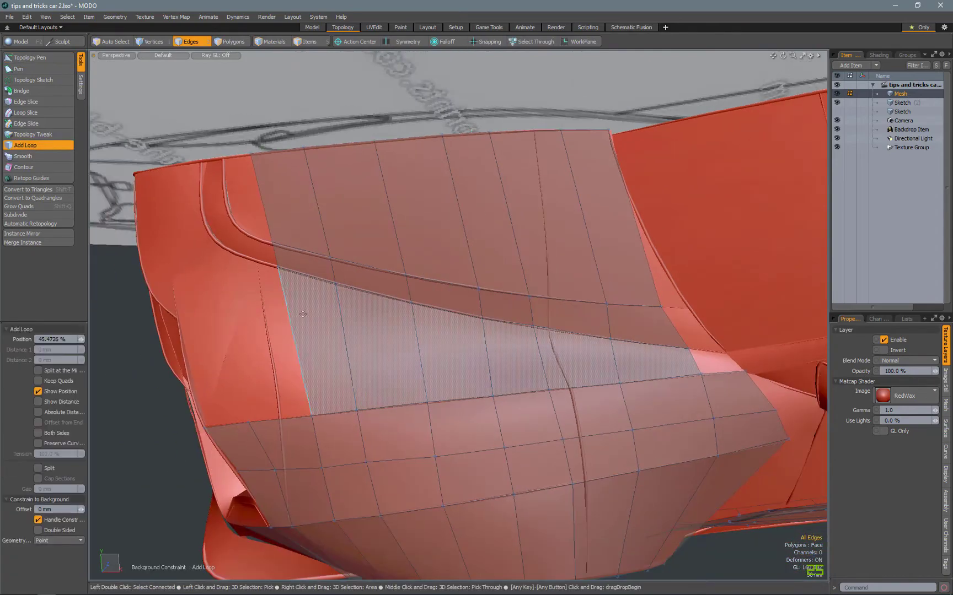
click(25, 145)
alt+drag(248, 209, 304, 208)
click(336, 218)
Return to Topology Pen in perspective view and orbit around the car's front.
key(q)
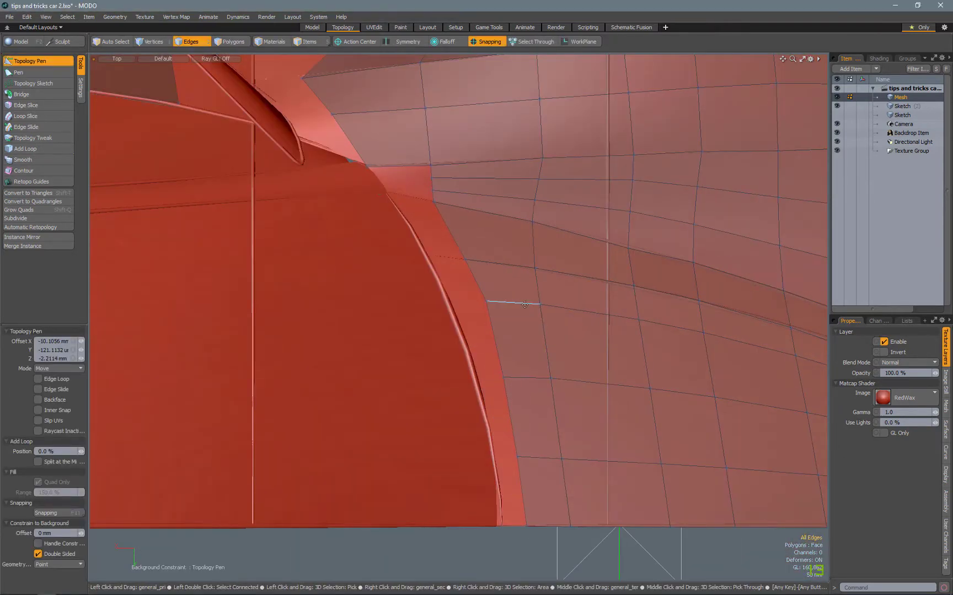
key(ctrl+space)
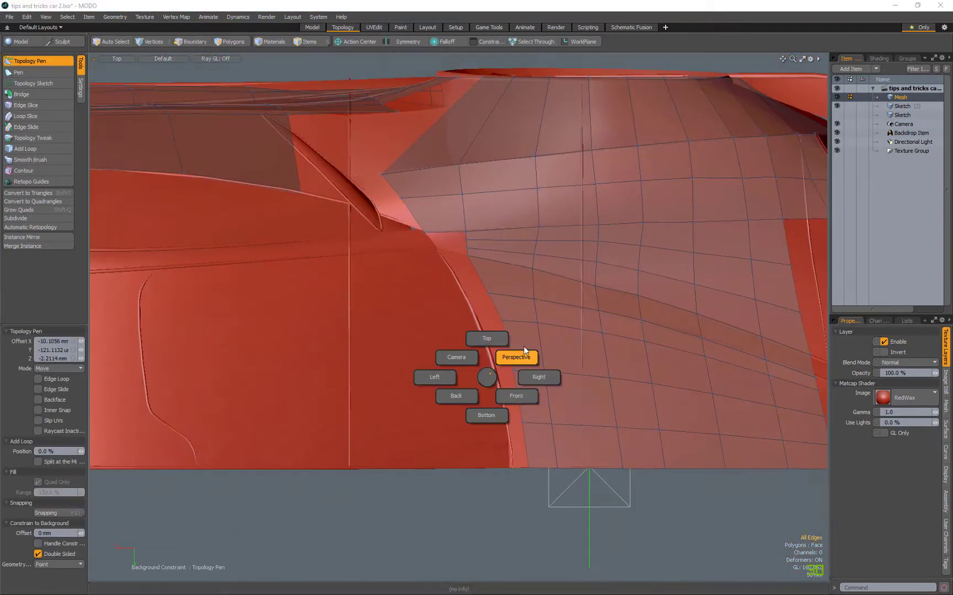
click(512, 359)
scroll(329, 306, up, 5)
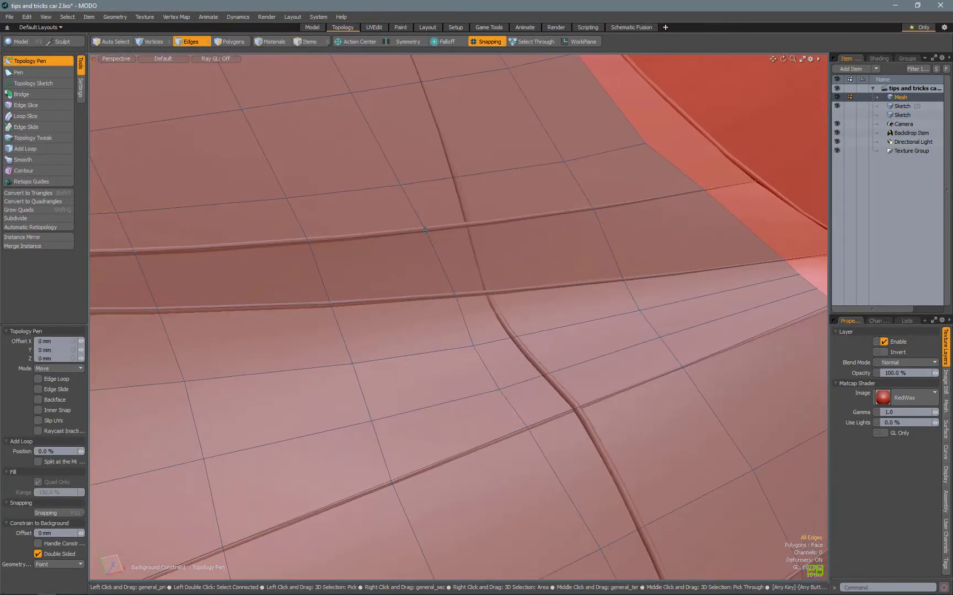
alt+drag(425, 230, 427, 317)
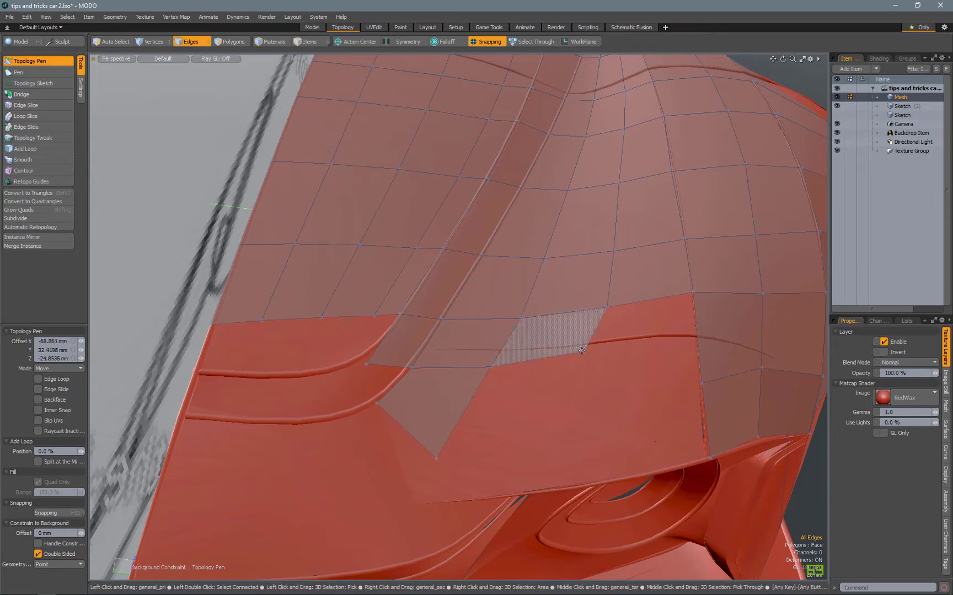
alt+drag(597, 349, 611, 318)
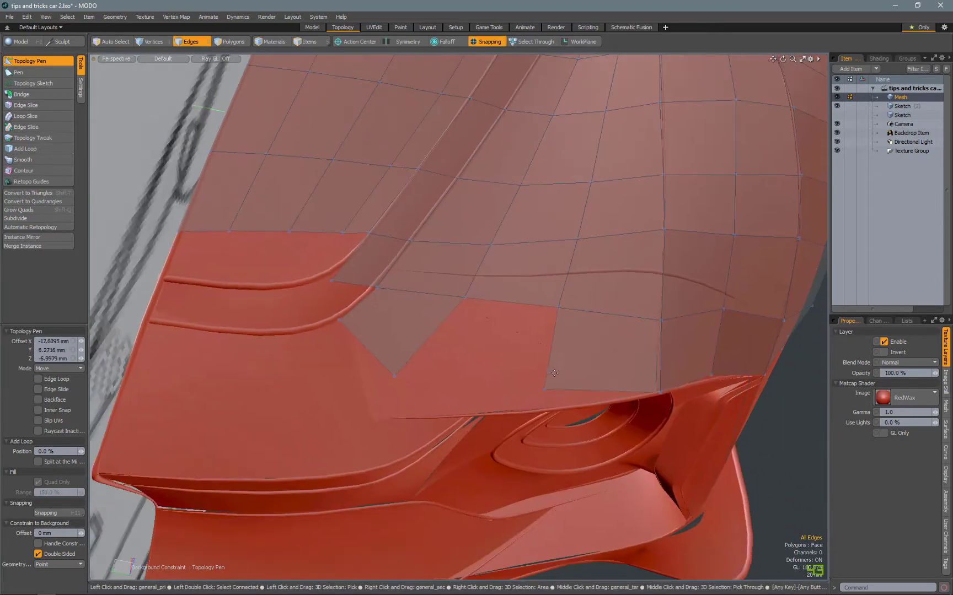
alt+drag(554, 373, 400, 217)
Delete the stray triangular polygon on the car's front.
click(382, 287)
shift+click(436, 252)
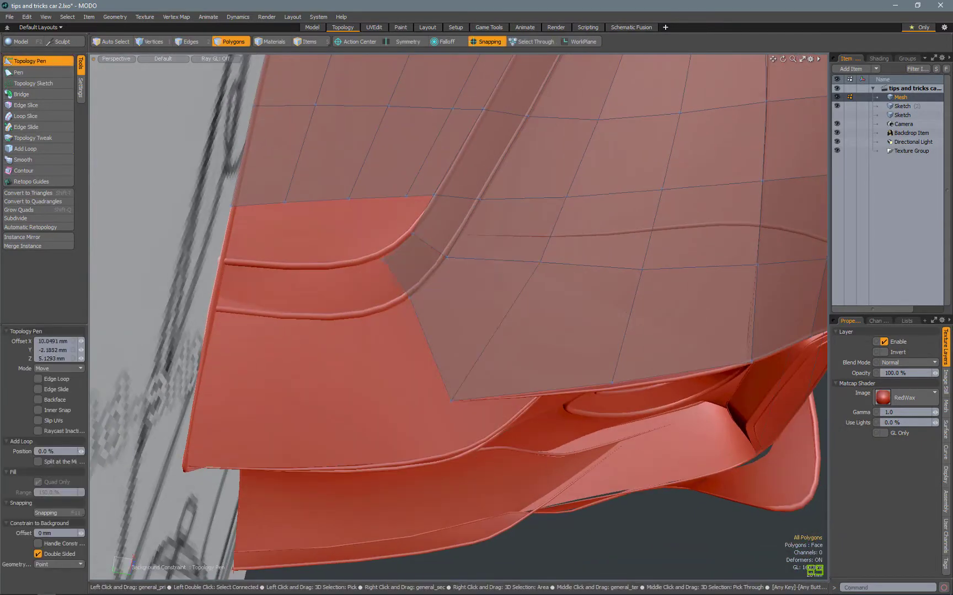
alt+shift+drag(345, 273, 413, 264)
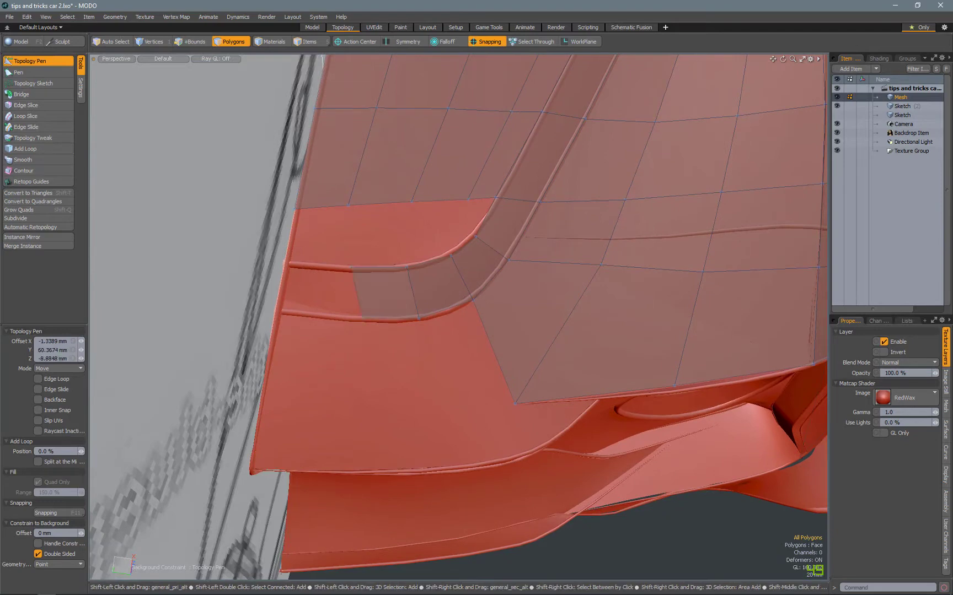
Fill the gaps beside the strip with new quads extending downward.
shift+drag(292, 288, 359, 251)
shift+drag(380, 286, 367, 408)
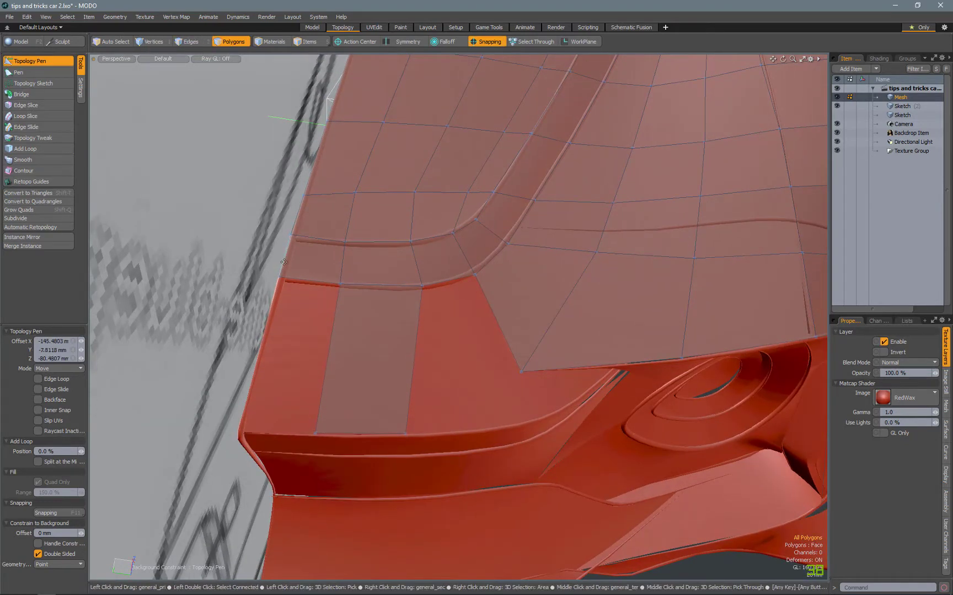
shift+drag(293, 271, 264, 341)
ctrl+click(416, 354)
shift+drag(446, 347, 424, 359)
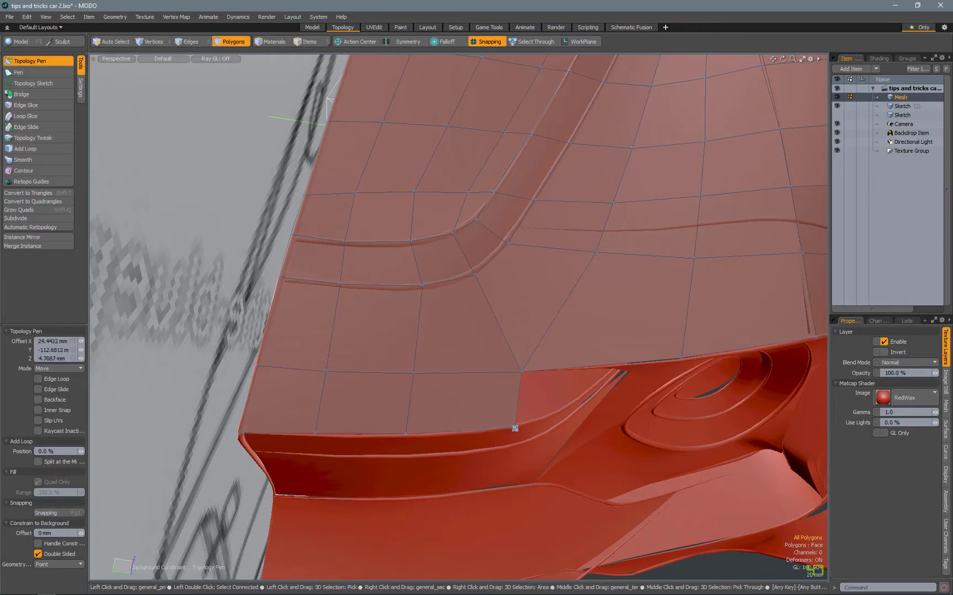
Extrude a new polygon strip down the front corner toward the lower lip.
alt+drag(438, 379, 499, 320)
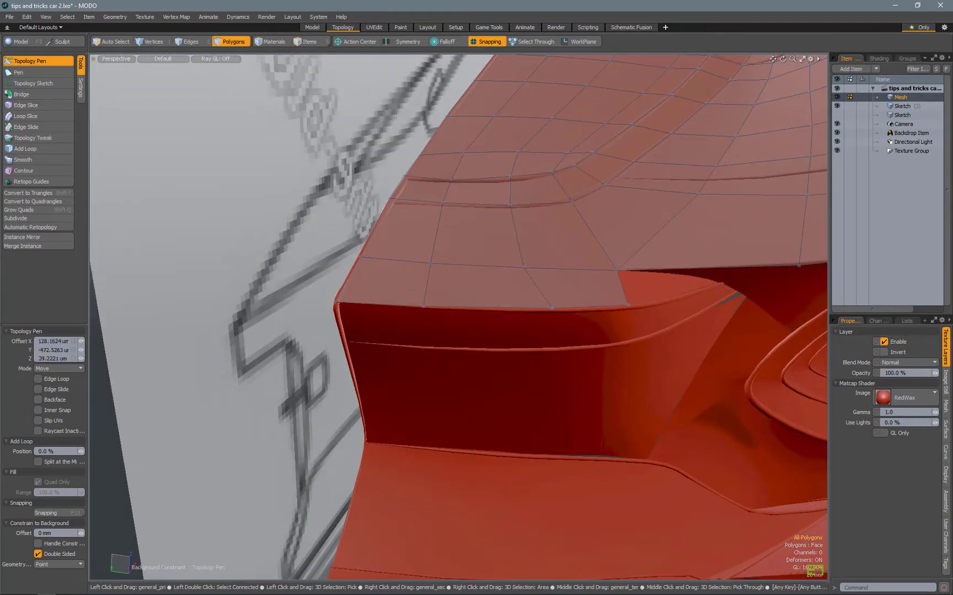
alt+drag(551, 237, 609, 317)
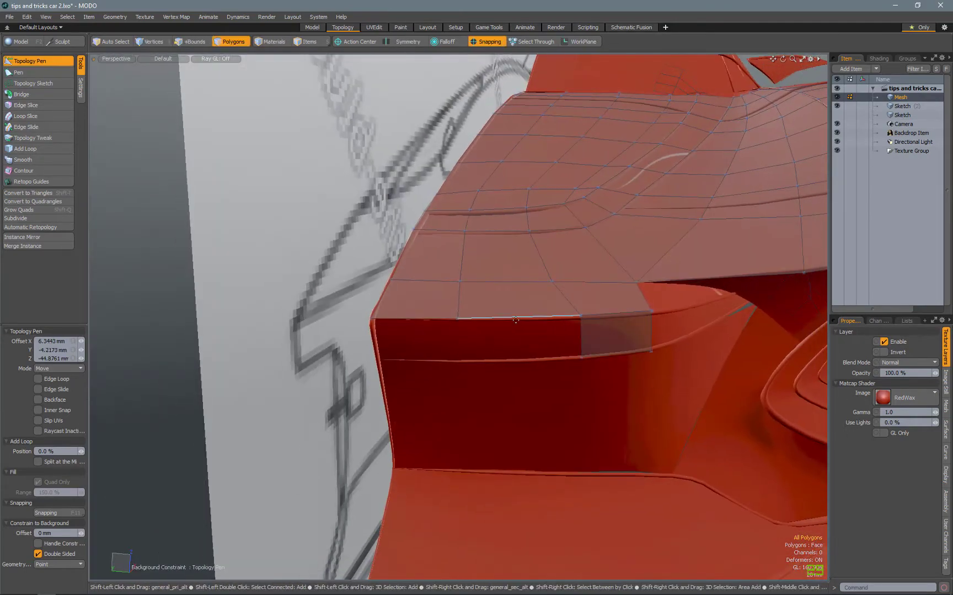
shift+drag(496, 319, 507, 401)
alt+drag(507, 275, 380, 325)
Toggle between Add Loop and Topology Pen while orbiting toward the headlight.
key(alt+l)
alt+drag(106, 97, 165, 110)
key(alt+t)
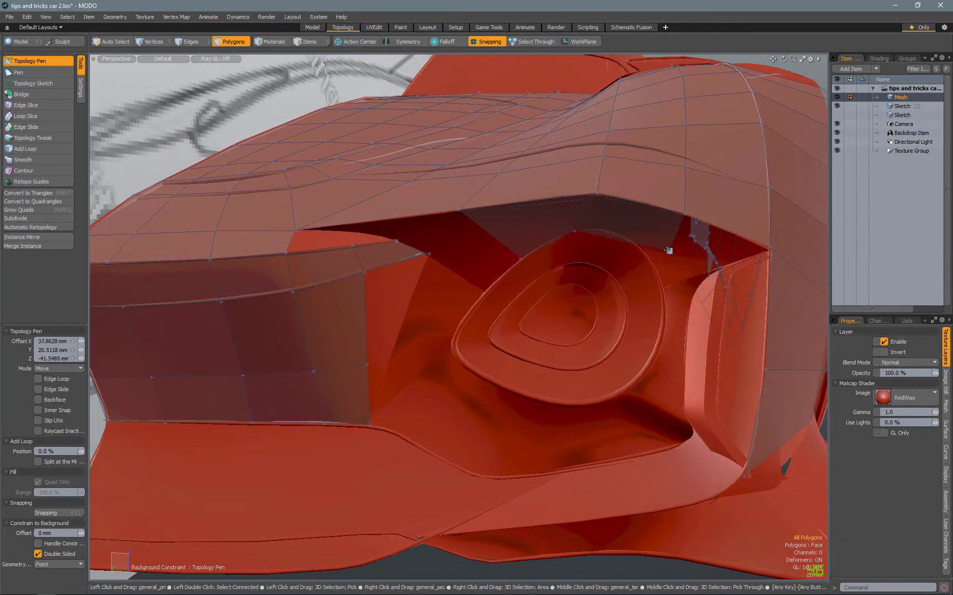
alt+drag(457, 317, 496, 309)
scroll(457, 309, up, 2)
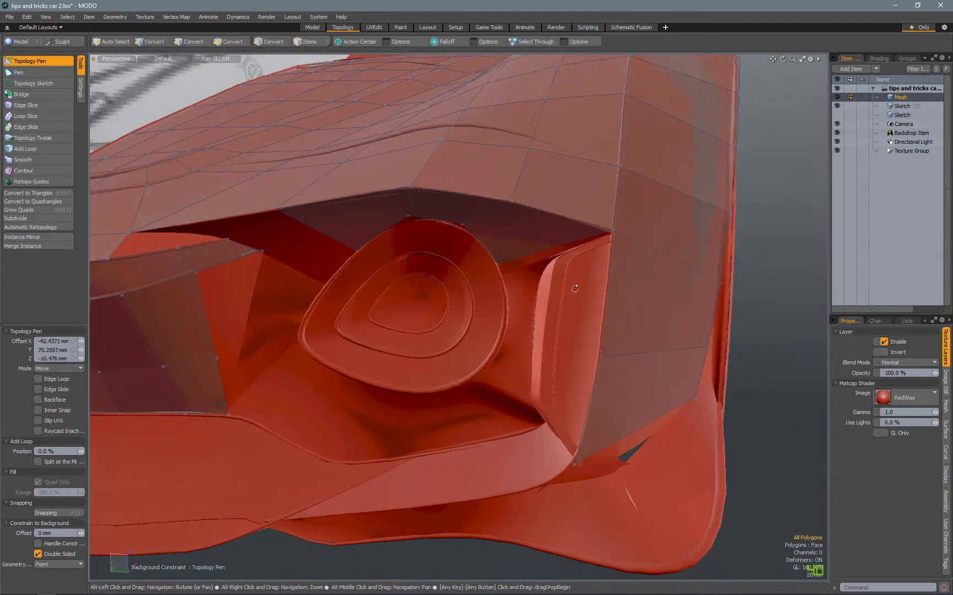
alt+drag(441, 248, 399, 151)
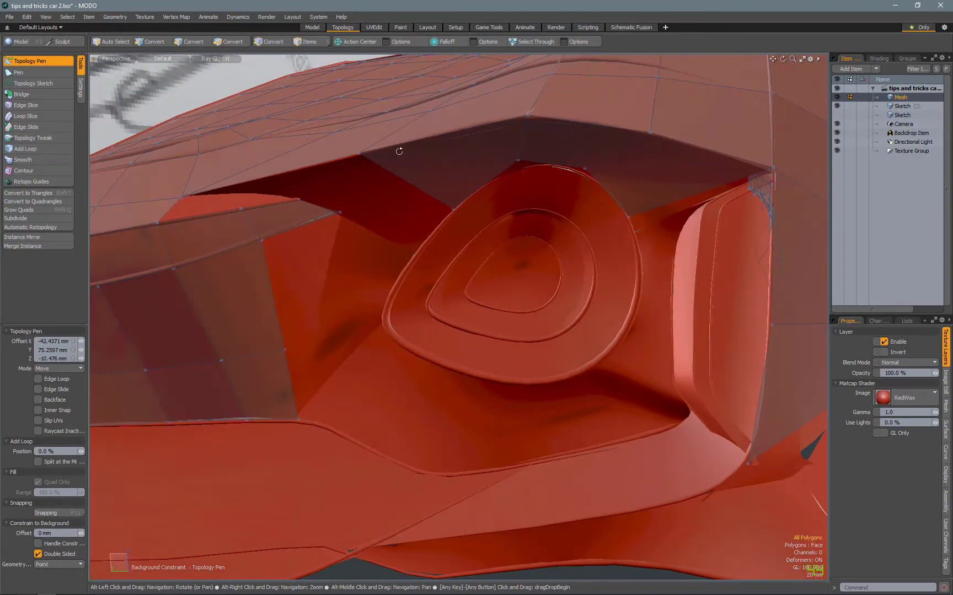
Frame the car front against the blueprint, then orbit back in on the headlight.
scroll(634, 206, down, 5)
scroll(633, 207, up, 5)
alt+drag(634, 206, 325, 244)
scroll(325, 244, up, 3)
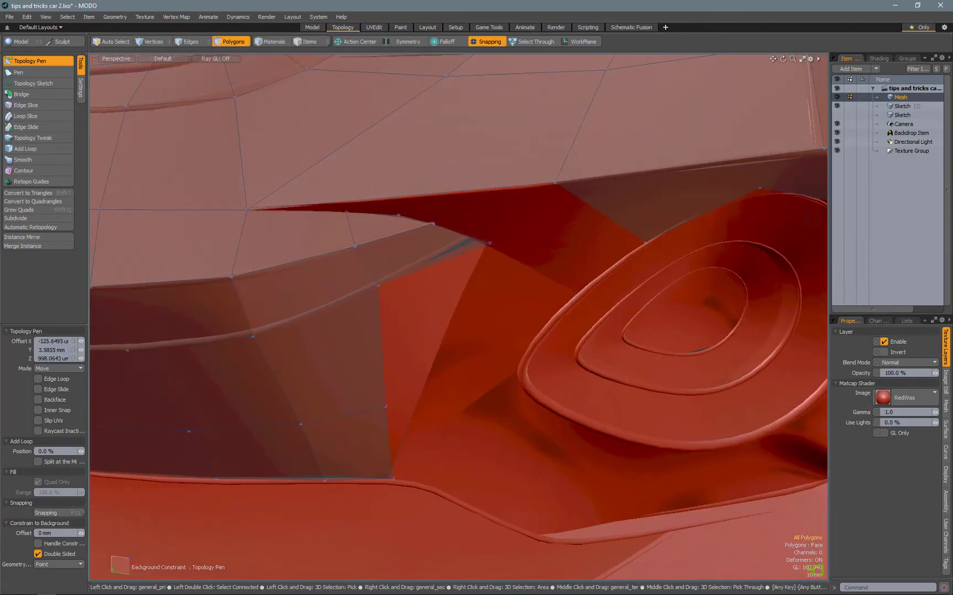
scroll(464, 227, down, 2)
alt+drag(464, 228, 457, 413)
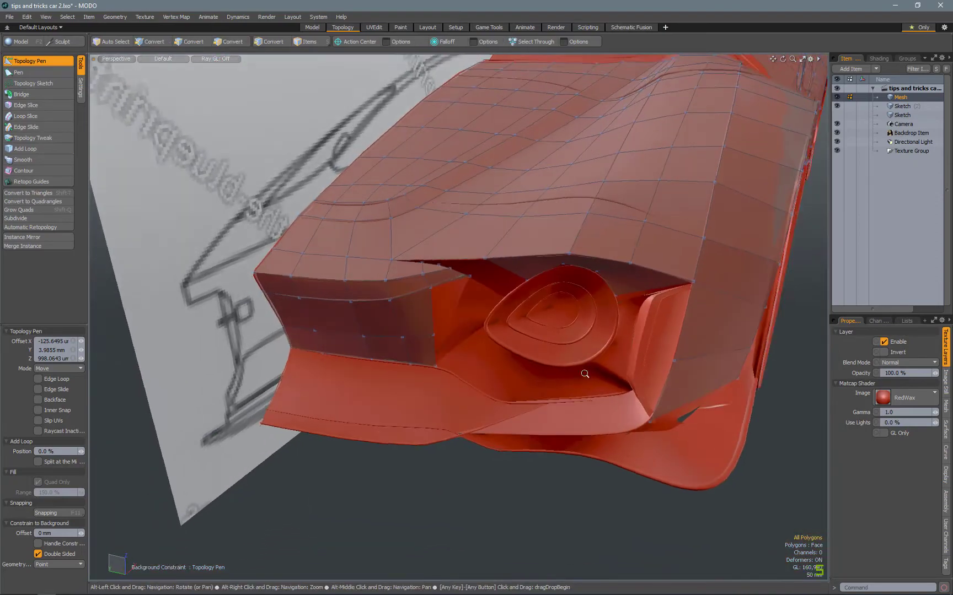
alt+right_drag(457, 413, 591, 367)
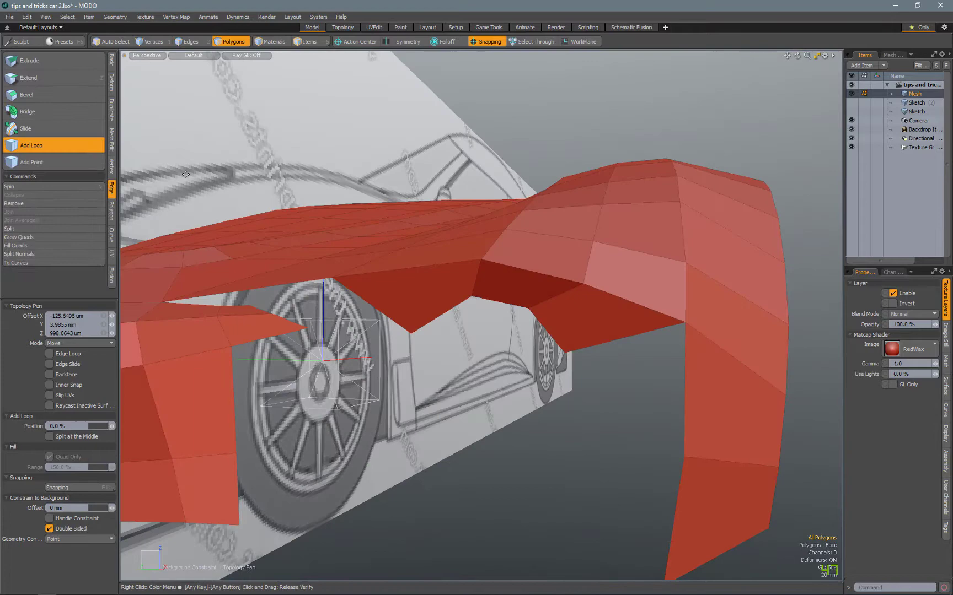
Add an edge loop across the wheel arch and draw quads along the recess's lower rim.
click(478, 272)
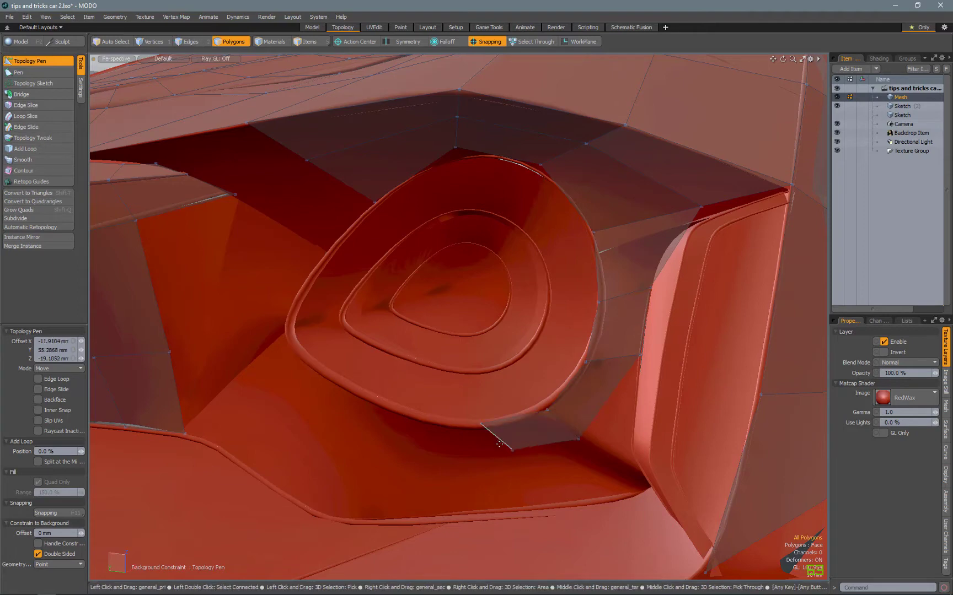
middle_drag(331, 182, 397, 190)
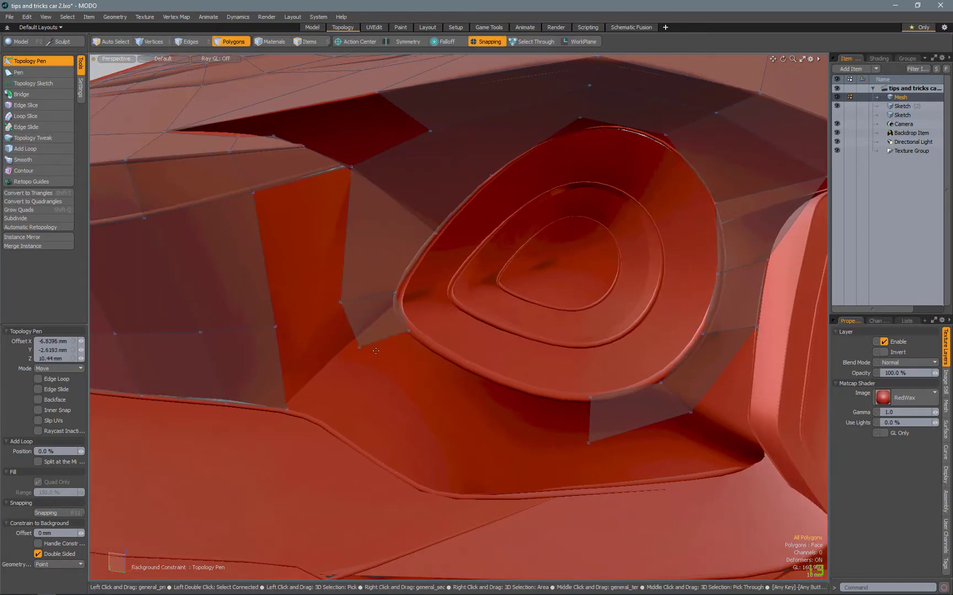
shift+drag(369, 349, 411, 394)
shift+drag(473, 386, 588, 419)
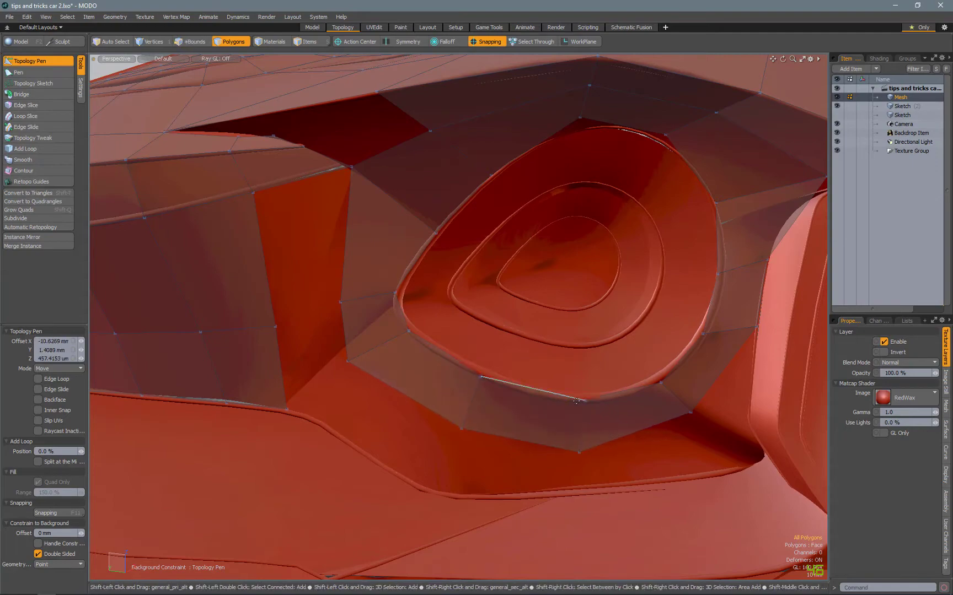
key(Tab)
middle_drag(589, 419, 331, 138)
key(Tab)
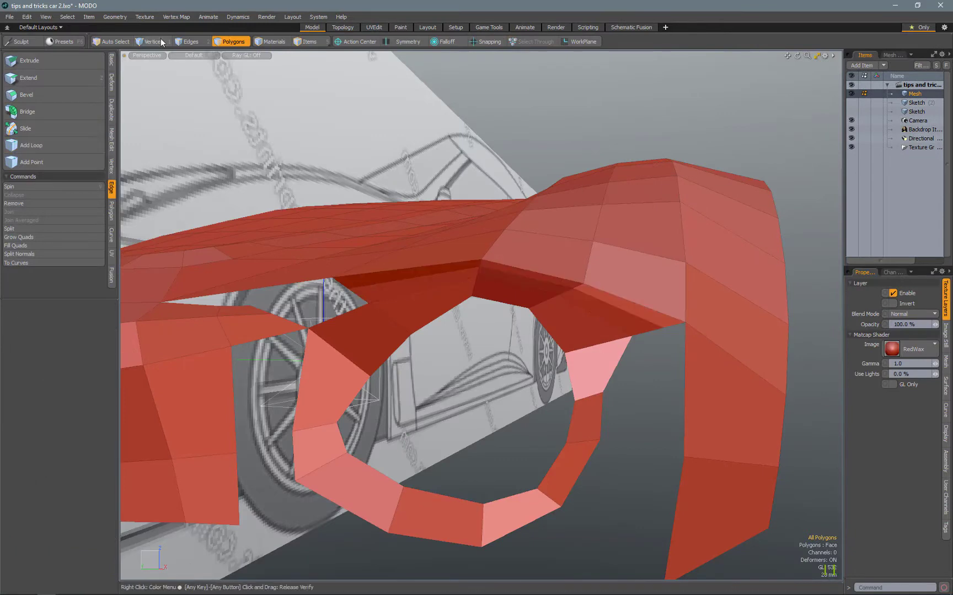
Slice an edge near the arch polygon and preview the Catmull-Clark smoothing.
click(111, 140)
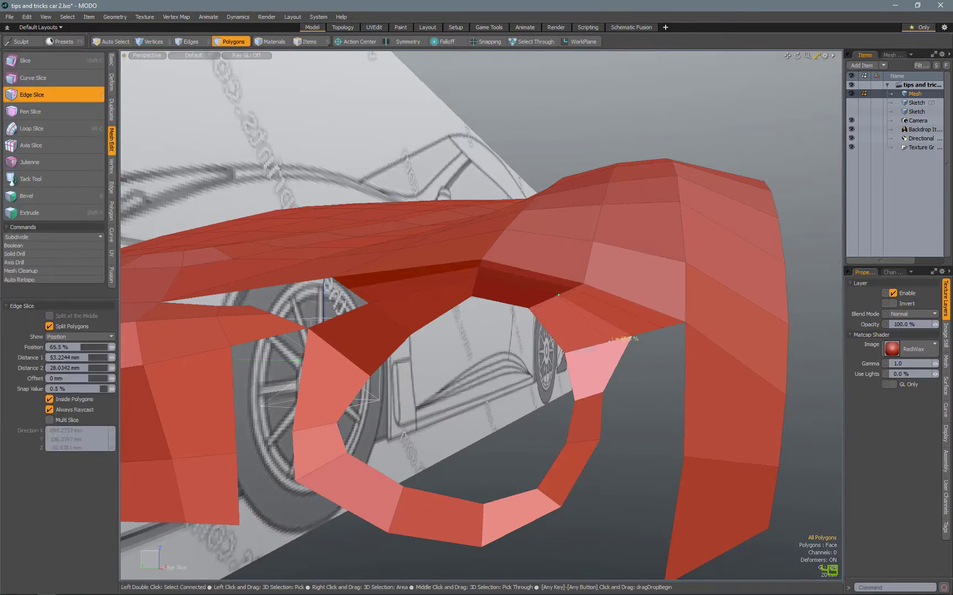
click(620, 353)
click(32, 95)
click(32, 95)
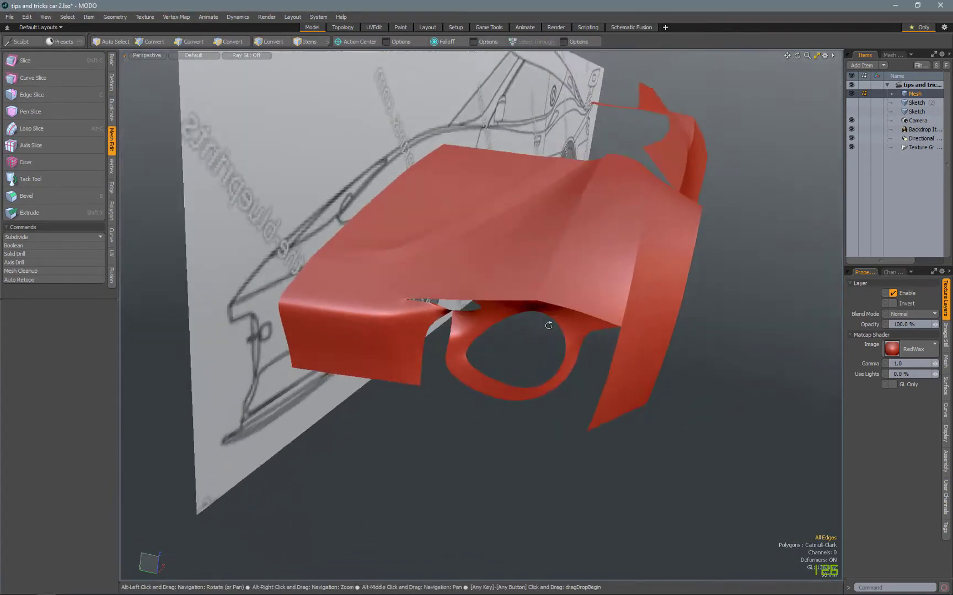
key(Tab)
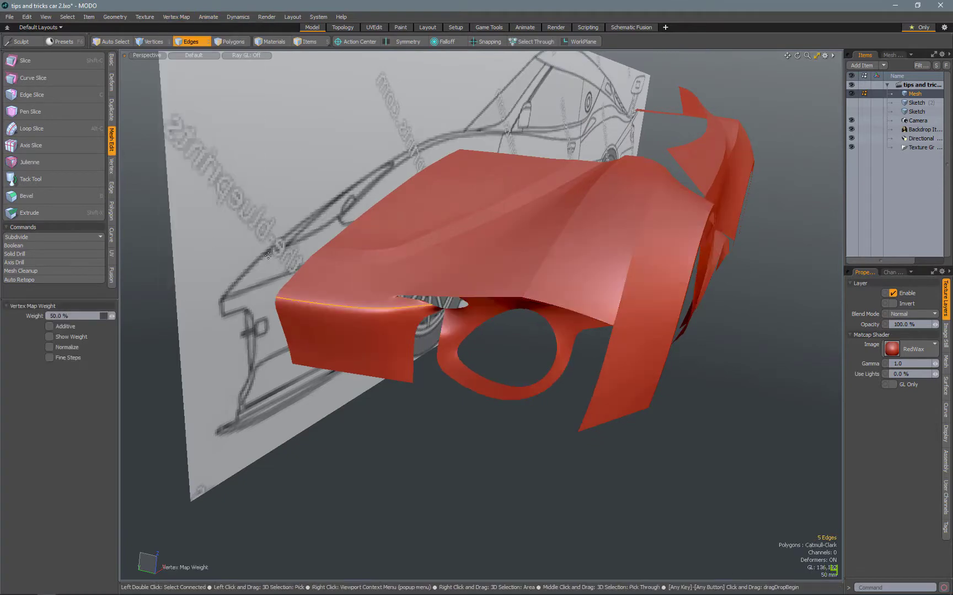
alt+drag(380, 319, 425, 339)
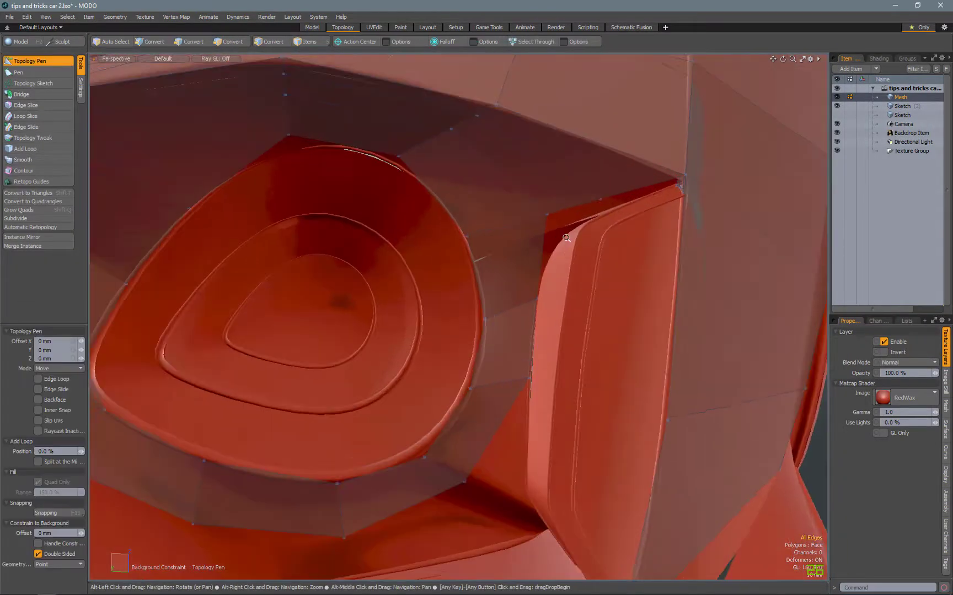
Draw new polygons filling the gap beside the recess and along the patch's lower edge.
alt+right_drag(566, 238, 584, 243)
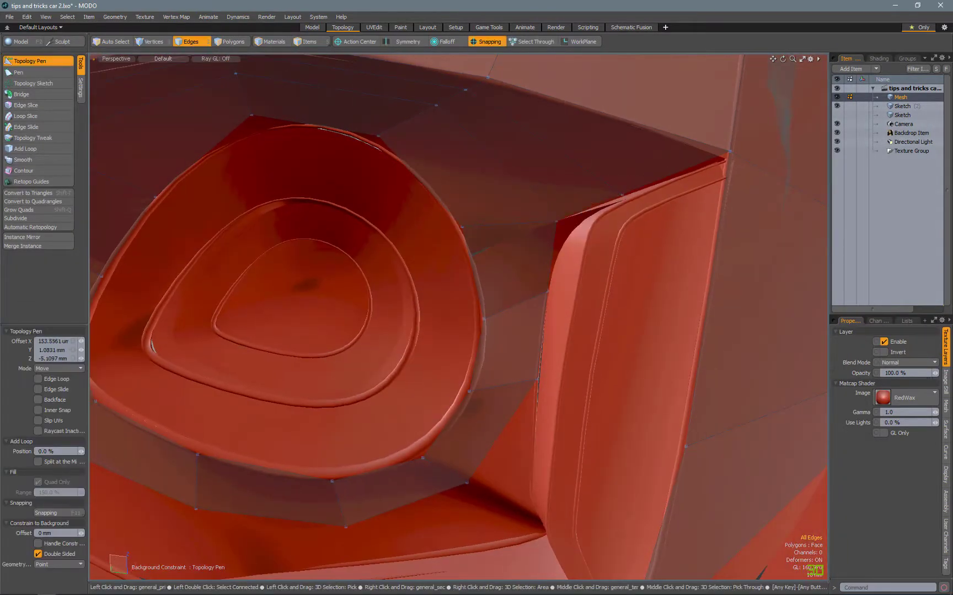
scroll(475, 345, down, 5)
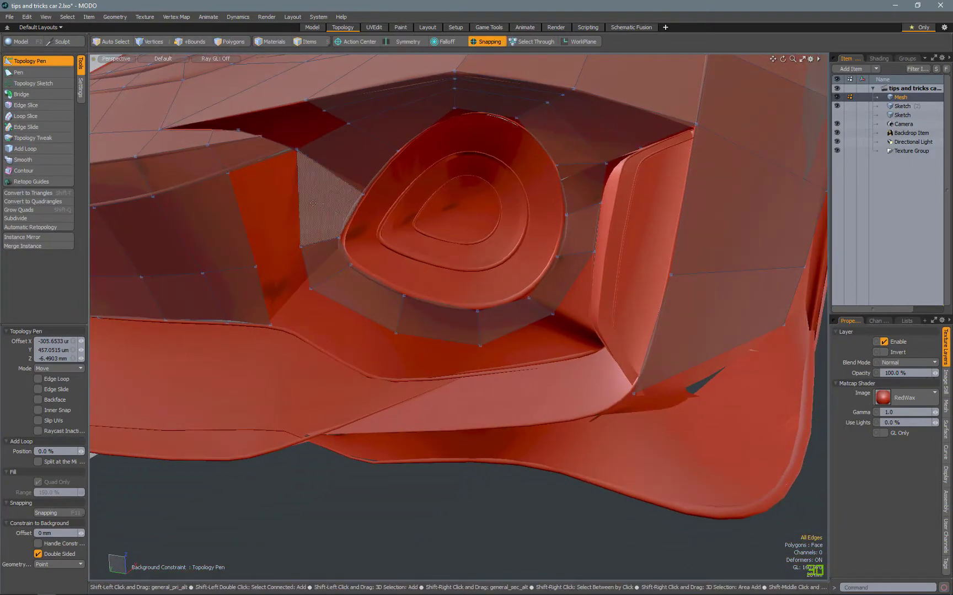
drag(302, 201, 280, 268)
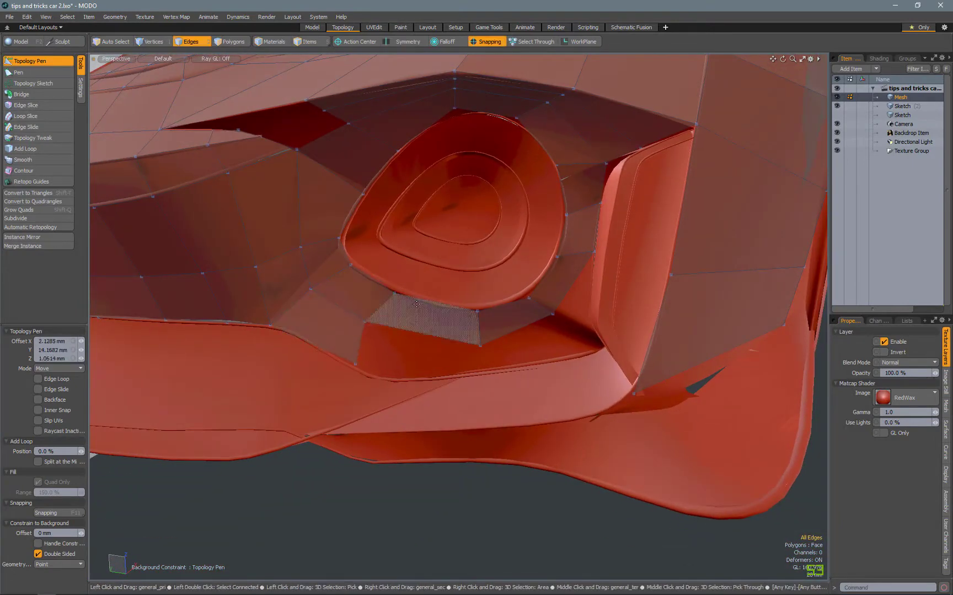
shift+drag(390, 349, 381, 373)
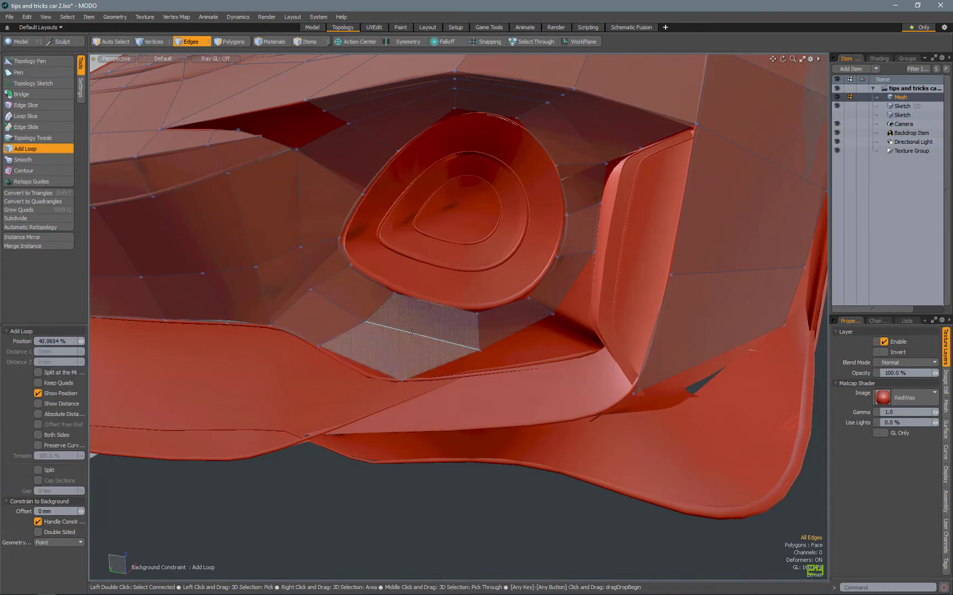
Orbit around the oval recess and return to Topology Pen in edge mode.
alt+drag(289, 334, 430, 237)
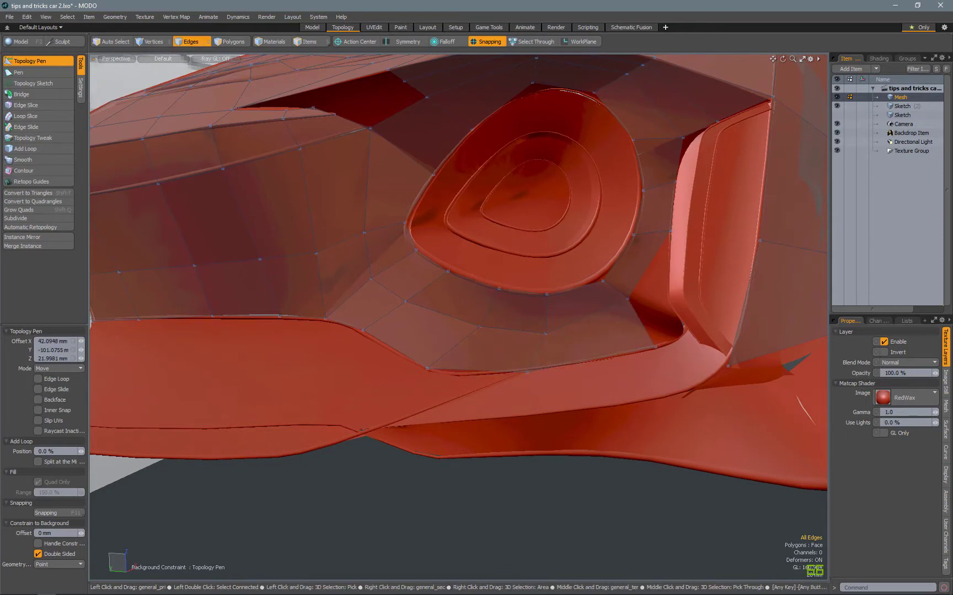
alt+drag(270, 278, 308, 259)
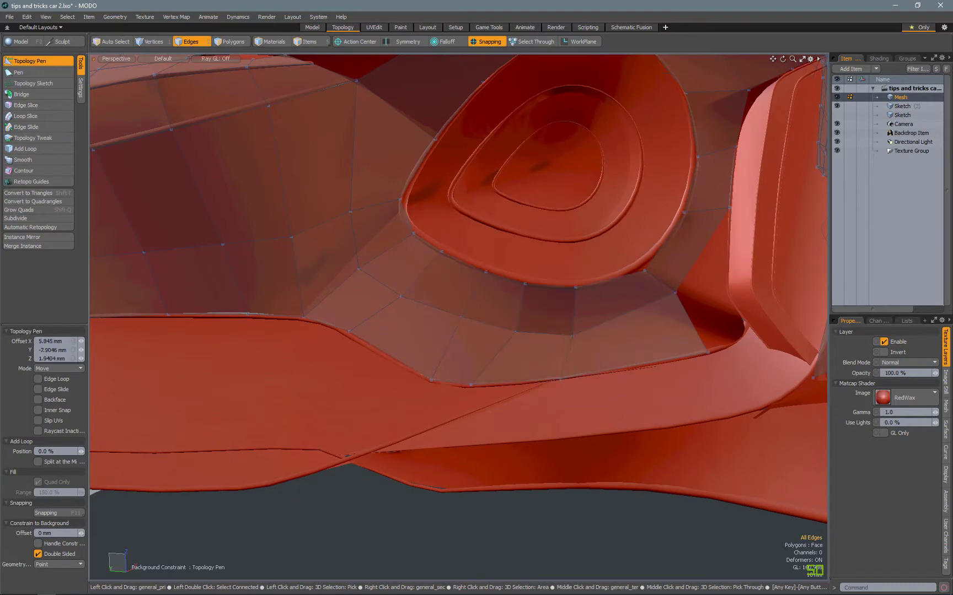
alt+drag(689, 292, 628, 348)
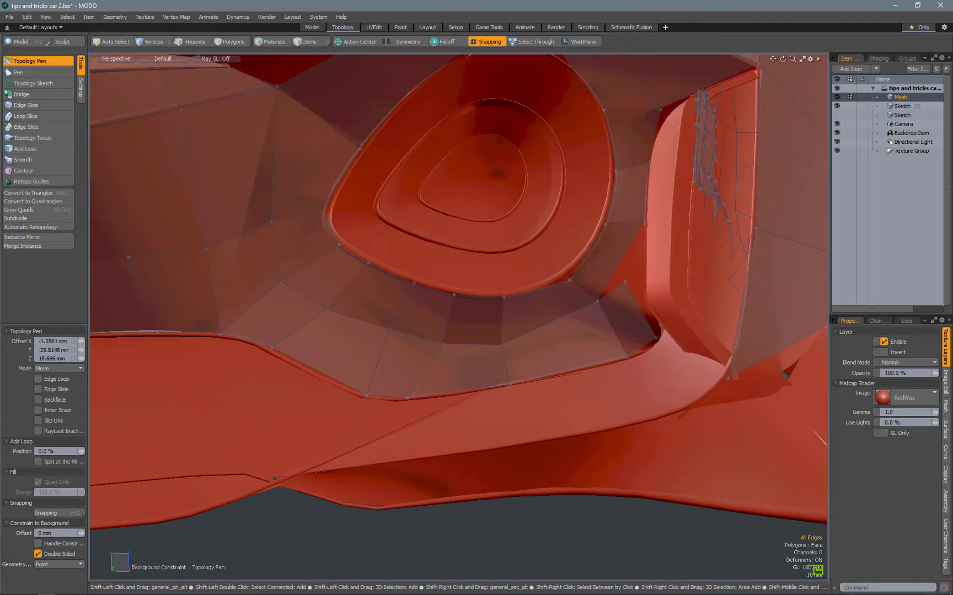
click(30, 60)
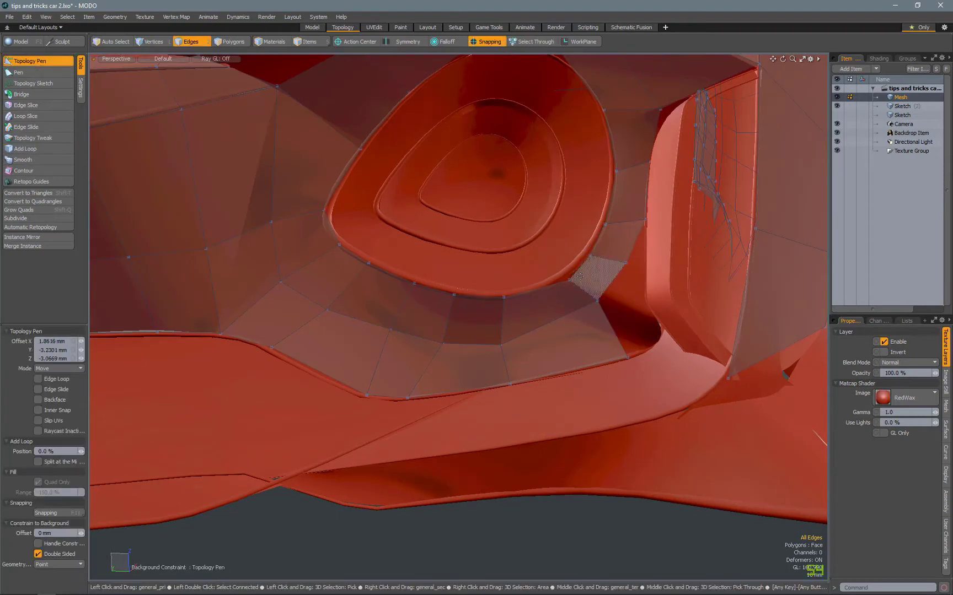
alt+drag(458, 303, 419, 331)
key(2)
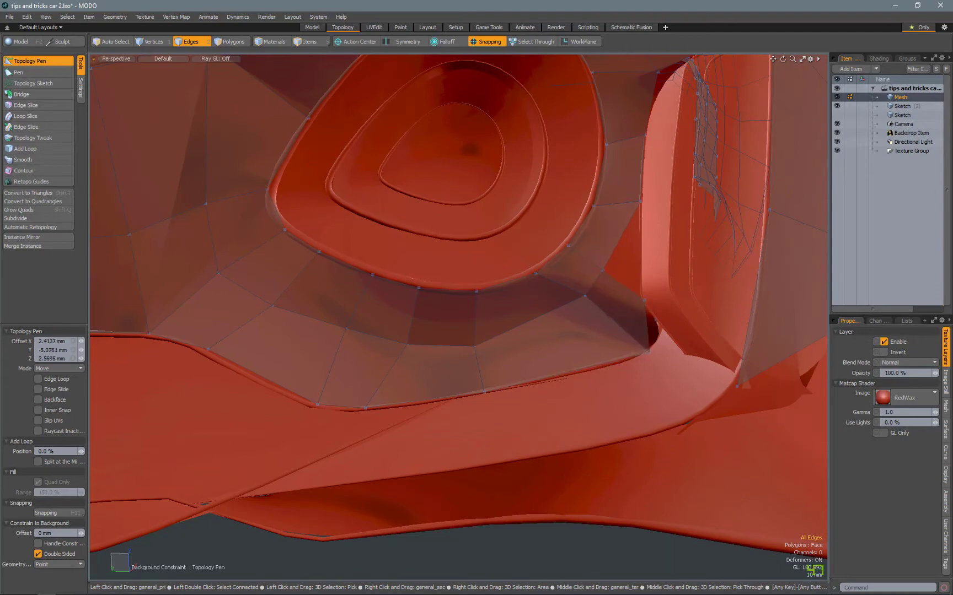
Select the row of edges and vertices running around the headlight recess.
scroll(493, 298, down, 5)
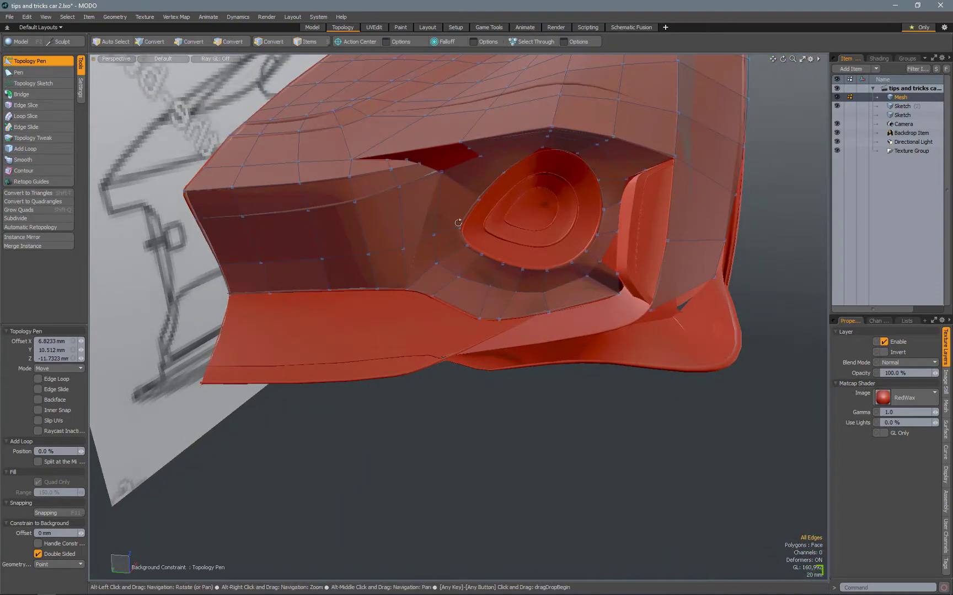
scroll(453, 185, up, 5)
key(space)
click(346, 164)
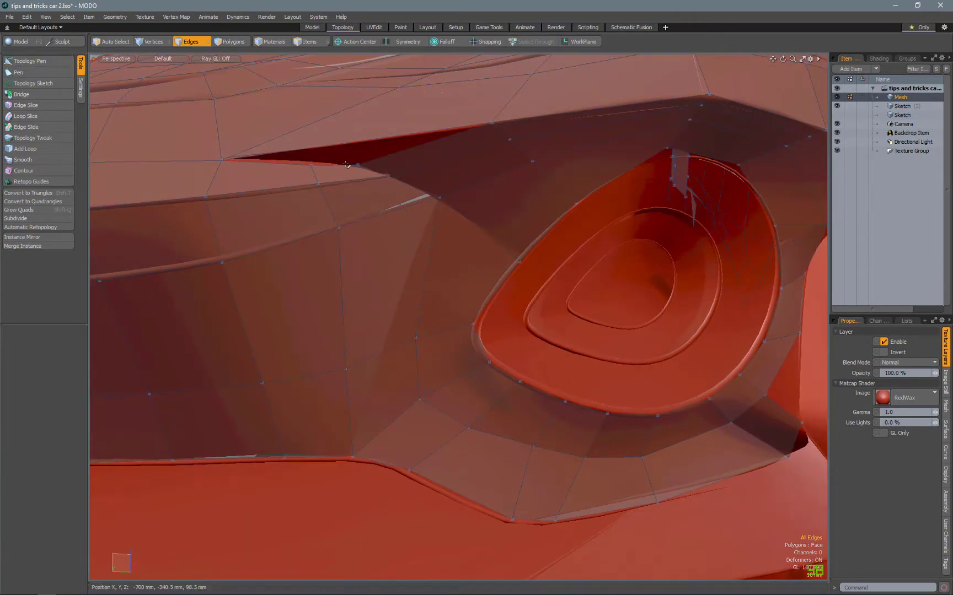
key(space)
scroll(374, 197, up, 3)
key(1)
scroll(450, 207, down, 4)
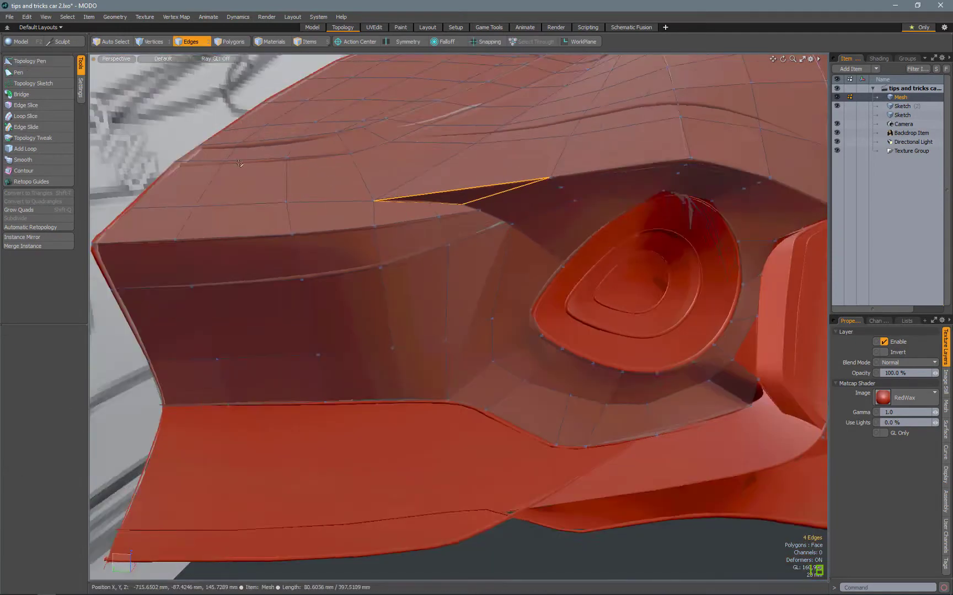
alt+drag(451, 174, 408, 202)
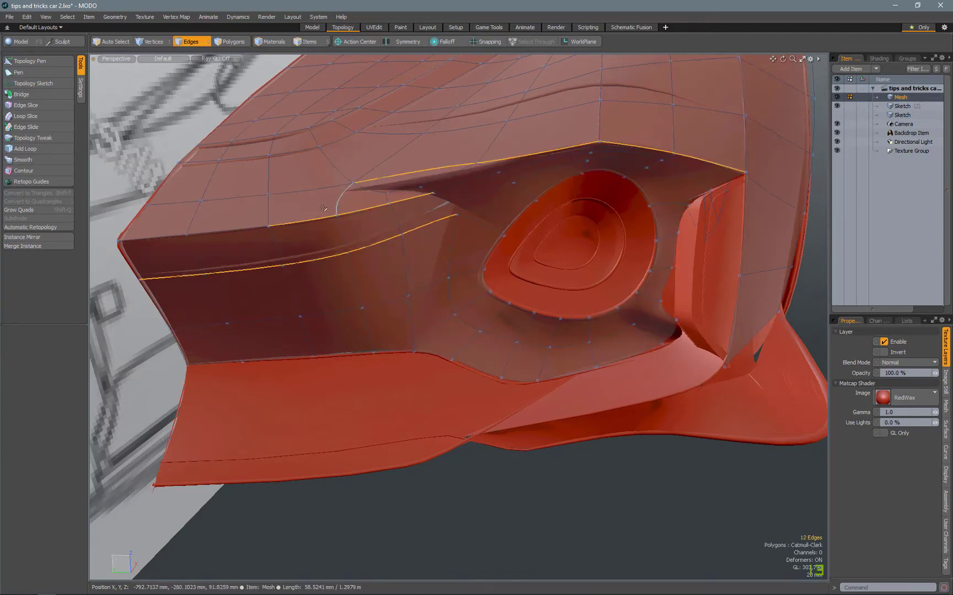
Snap the selected vertex row to Y 0 mm with the Vertex menu's Set Position.
click(176, 17)
click(187, 249)
click(484, 192)
click(176, 16)
click(187, 270)
In the Model layout, select the recess edge loop and enable subdivision preview.
click(312, 27)
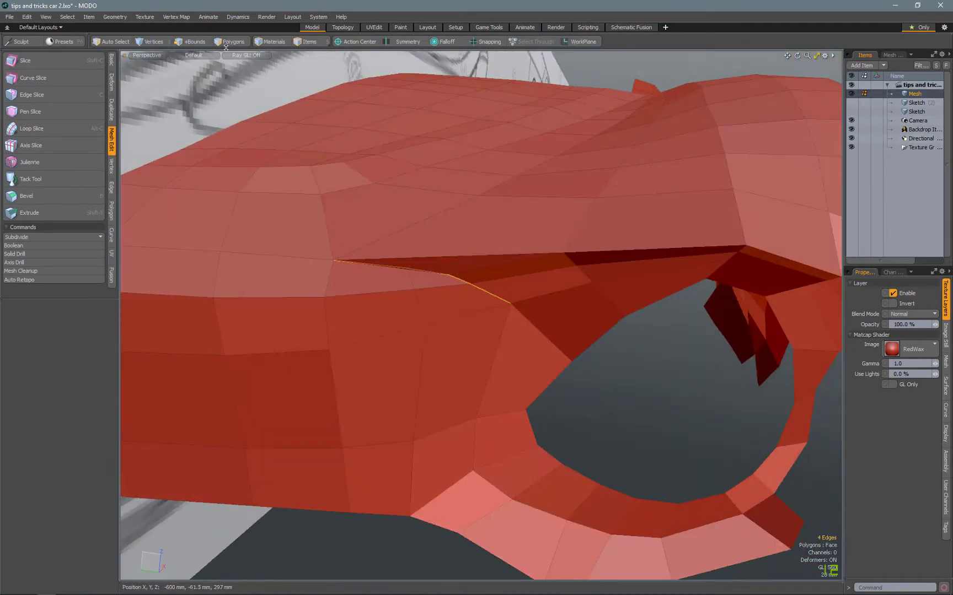
alt+drag(358, 232, 198, 93)
alt+drag(669, 401, 592, 180)
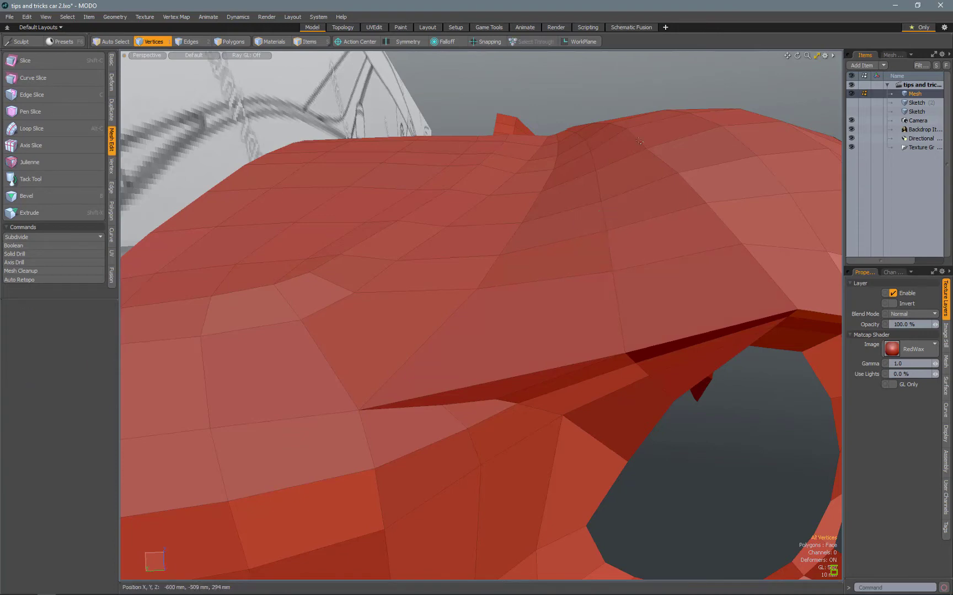
key(2)
alt+drag(641, 144, 607, 246)
double_click(649, 131)
key(Tab)
Set the action centre to Selection and select the fender-top edge loop from the back view.
click(360, 48)
click(356, 66)
alt+drag(530, 166, 564, 188)
alt+drag(644, 133, 551, 231)
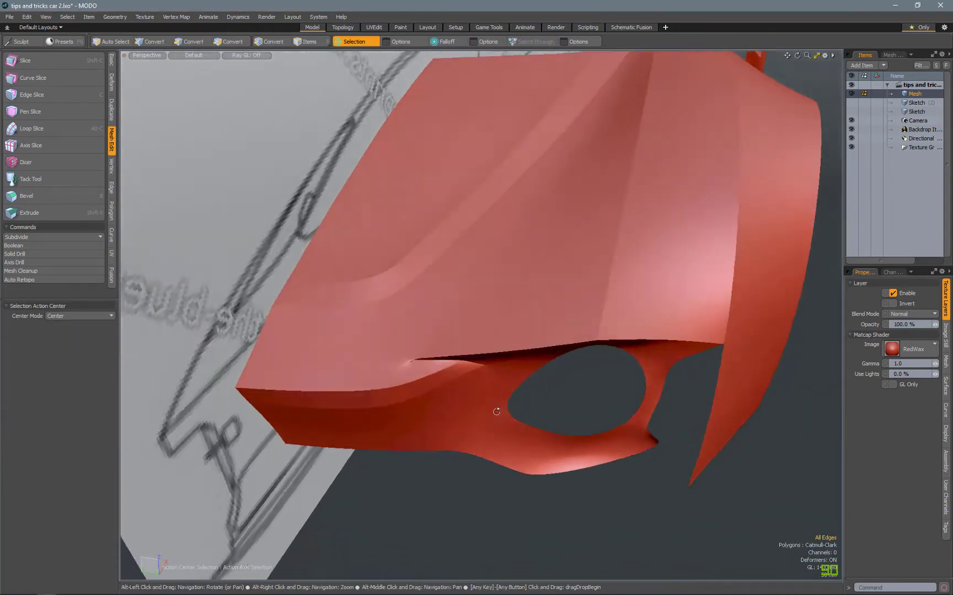
key(ctrl+space)
click(436, 302)
scroll(305, 315, up, 3)
double_click(304, 313)
scroll(305, 314, up, 2)
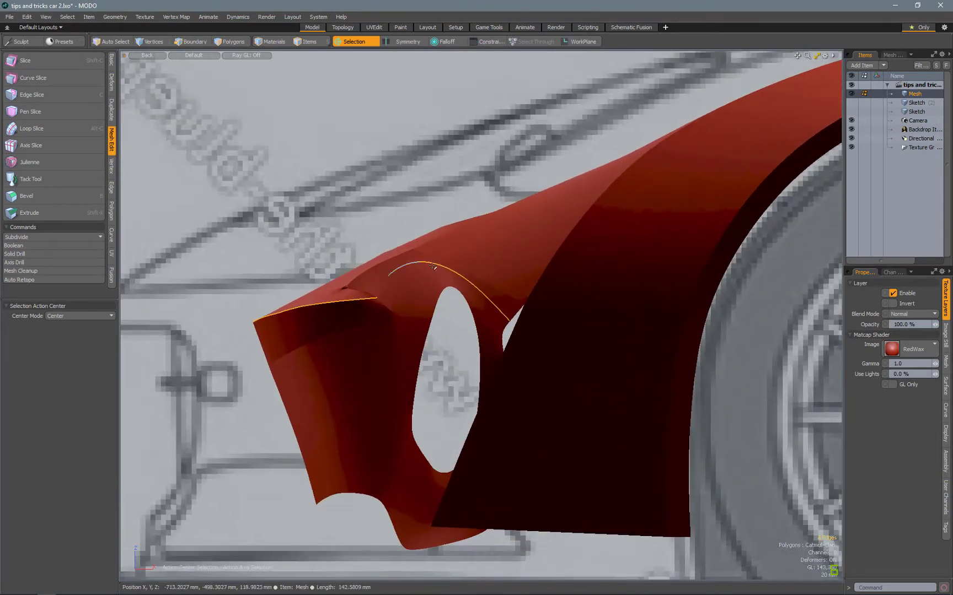
key(ctrl+space)
click(347, 208)
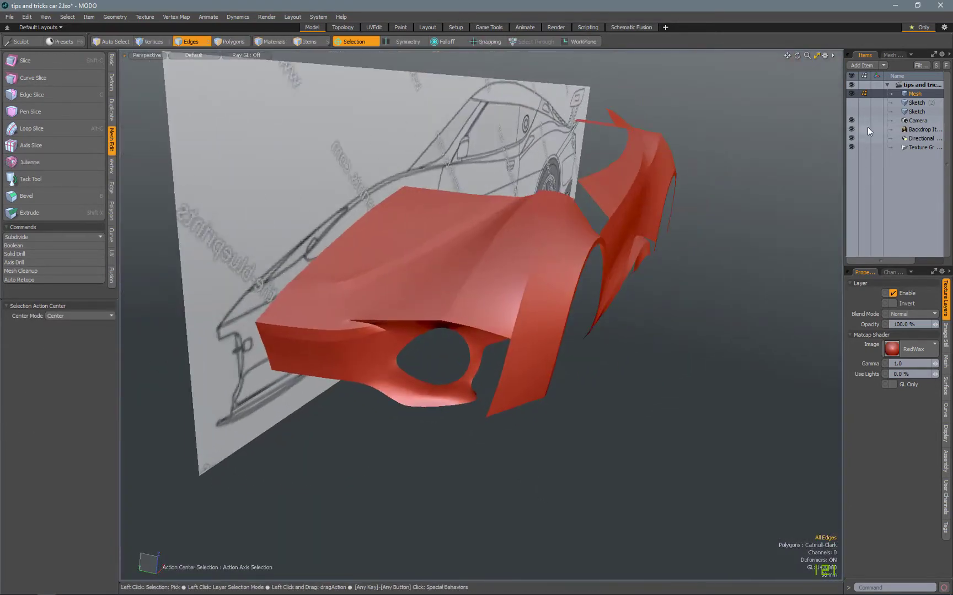
Hide the blueprint backdrop and orbit in close on the side of the car.
click(851, 129)
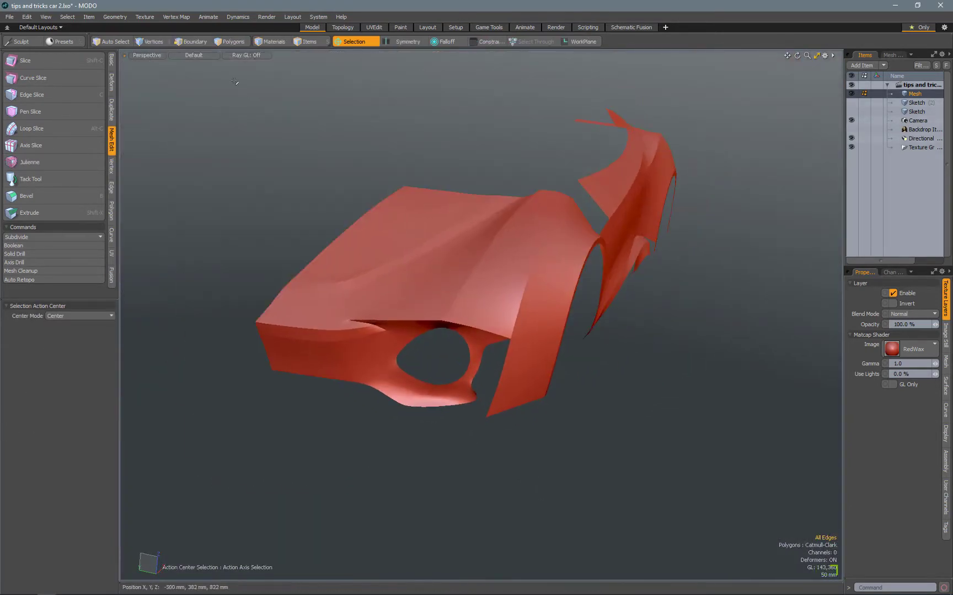
key(1)
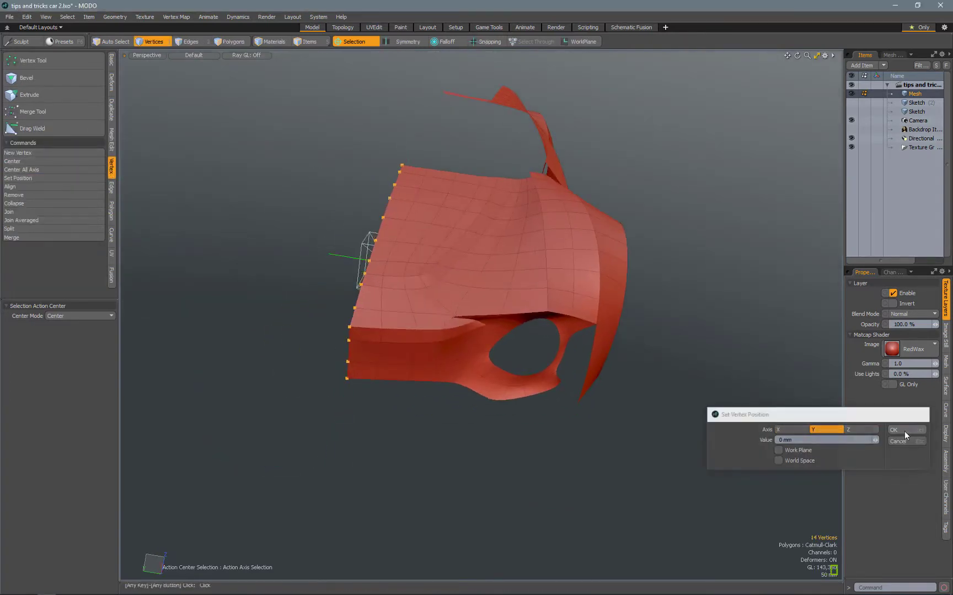
key(3)
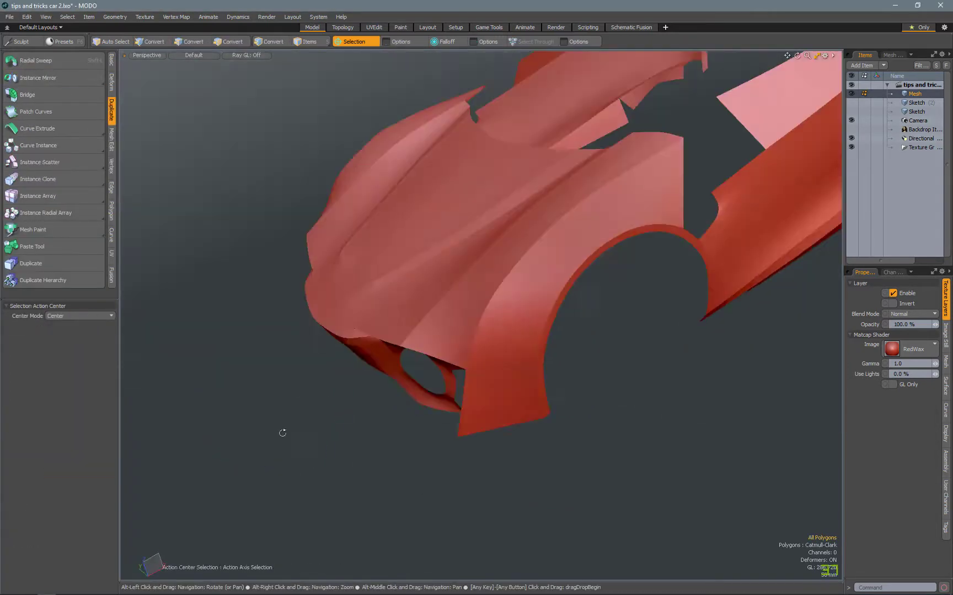
alt+drag(282, 433, 700, 307)
key(2)
key(Tab)
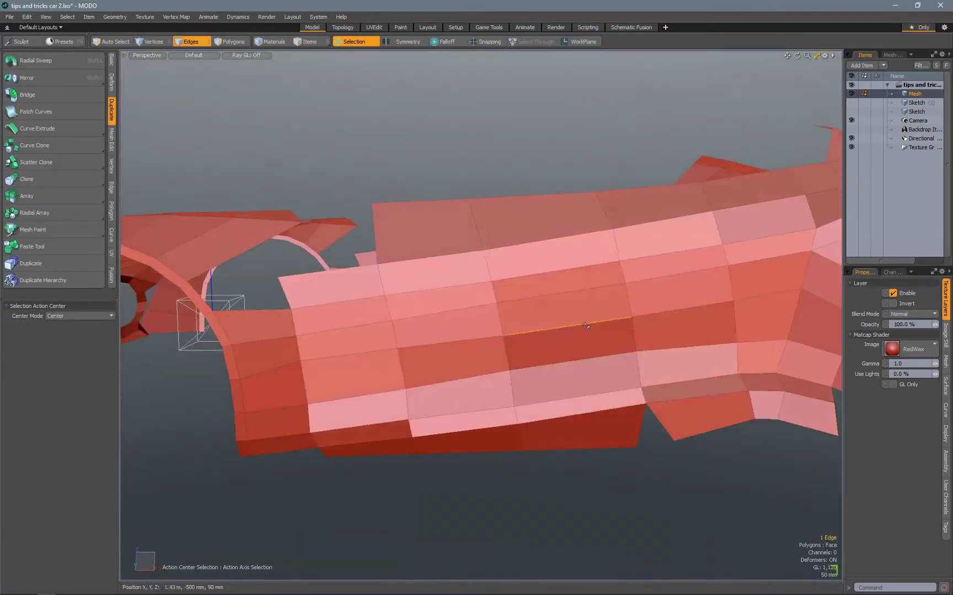
click(112, 184)
key(Tab)
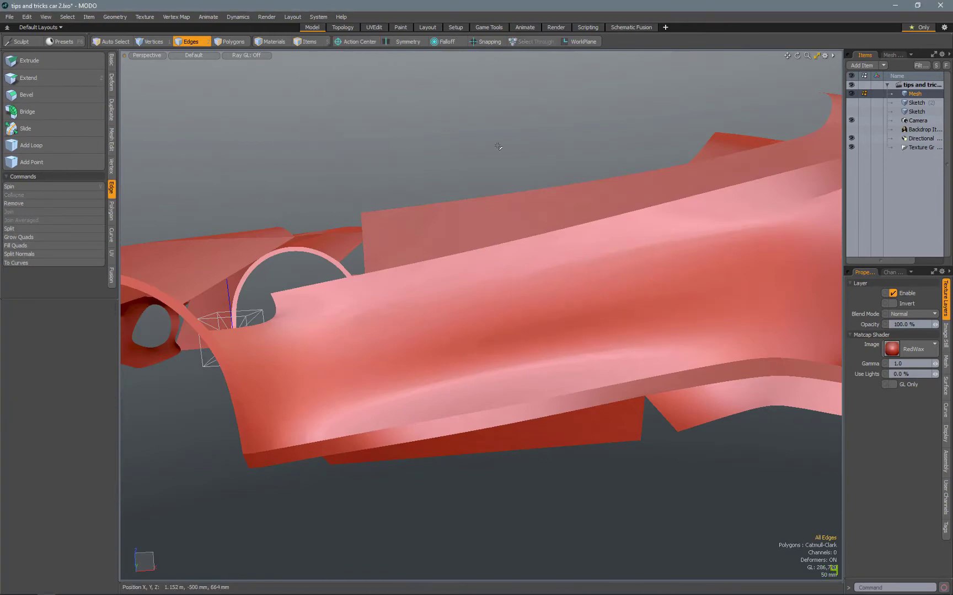
Extend the selection along the hood edge loop and apply Vertex Map Weight.
scroll(500, 205, down, 5)
alt+drag(564, 366, 414, 358)
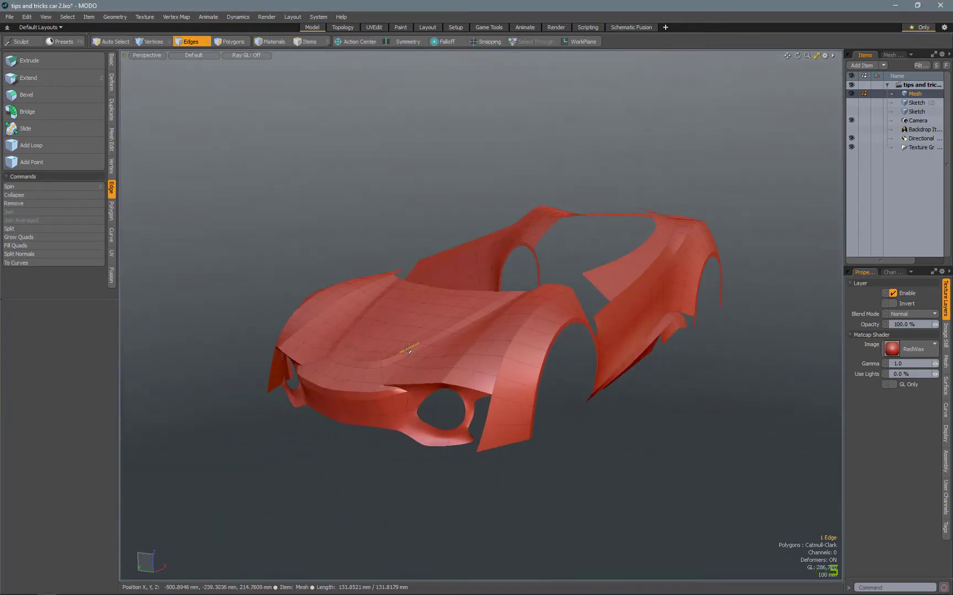
scroll(447, 355, up, 3)
key(Up)
click(177, 16)
click(182, 237)
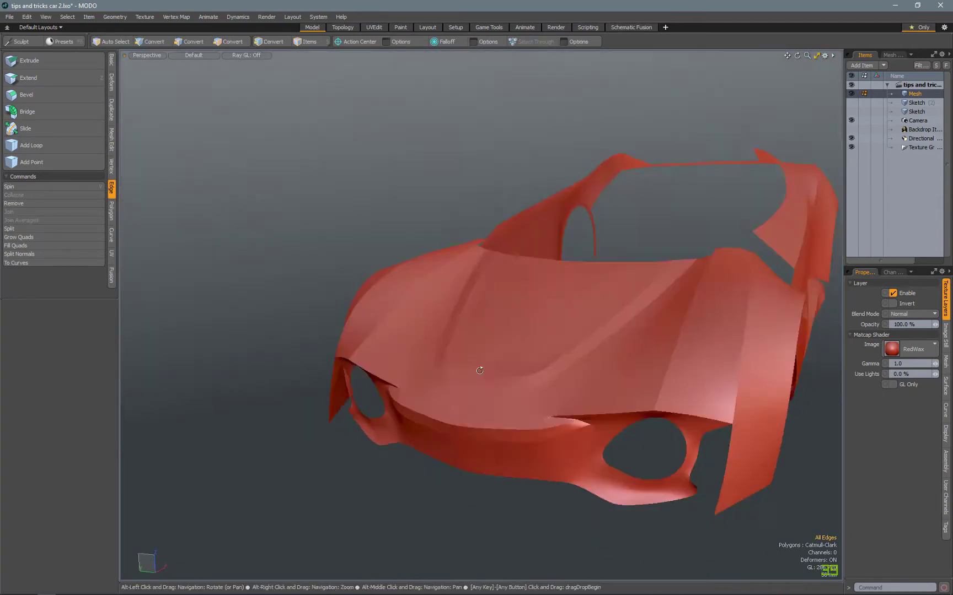
With smoothing off, select an edge along the front fender crease.
scroll(587, 368, up, 3)
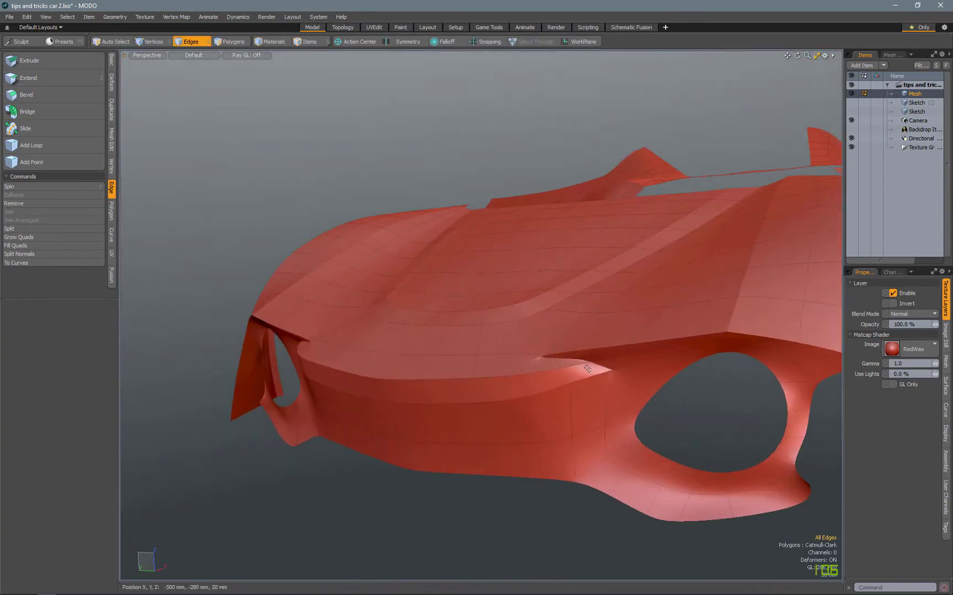
key(Tab)
alt+drag(588, 368, 484, 308)
scroll(487, 291, up, 3)
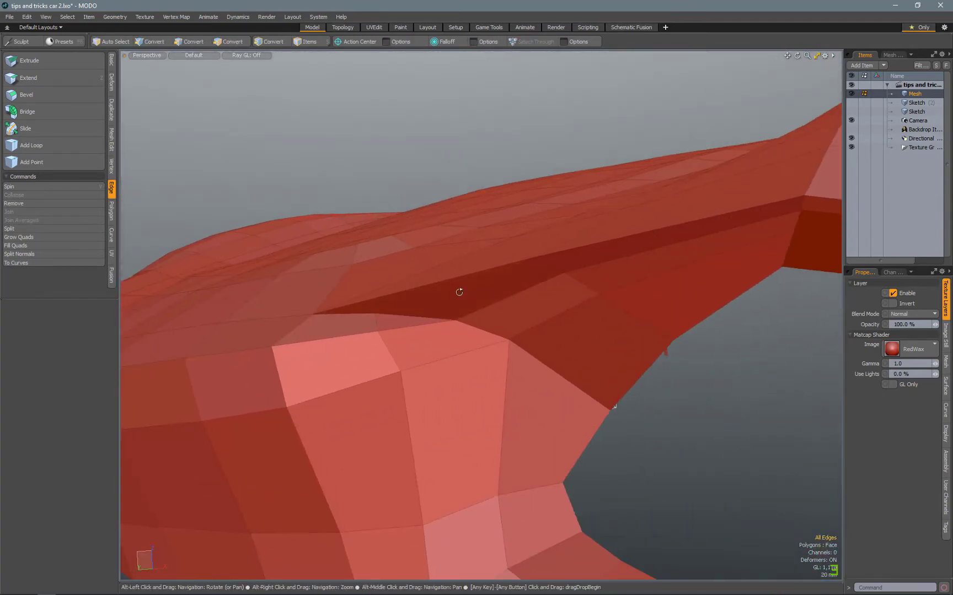
click(465, 292)
alt+drag(422, 283, 405, 313)
Slice an edge across the front fender and add a loop through the polygon column.
key(c)
click(519, 287)
key(space)
key(3)
key(alt+l)
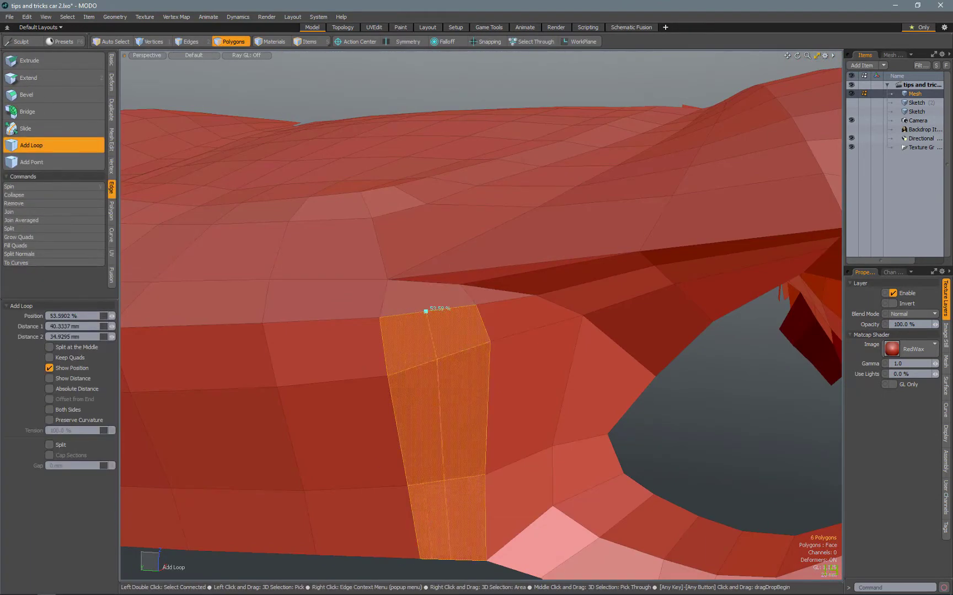
click(85, 142)
click(94, 96)
key(space)
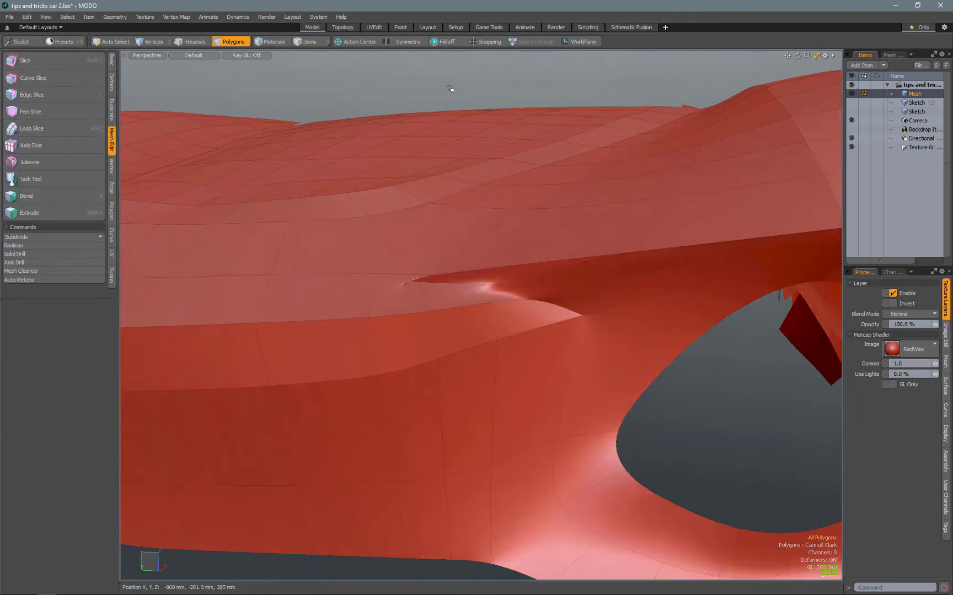
Add another edge slice across the fender from a lower view.
scroll(436, 278, up, 2)
key(2)
click(452, 308)
alt+drag(452, 309, 550, 221)
key(3)
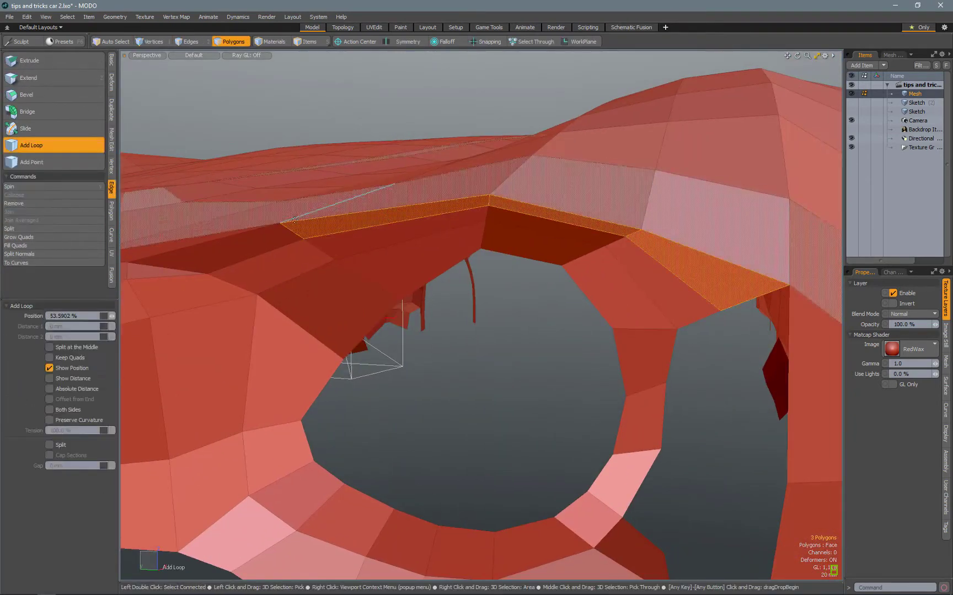
alt+drag(307, 111, 229, 263)
key(space)
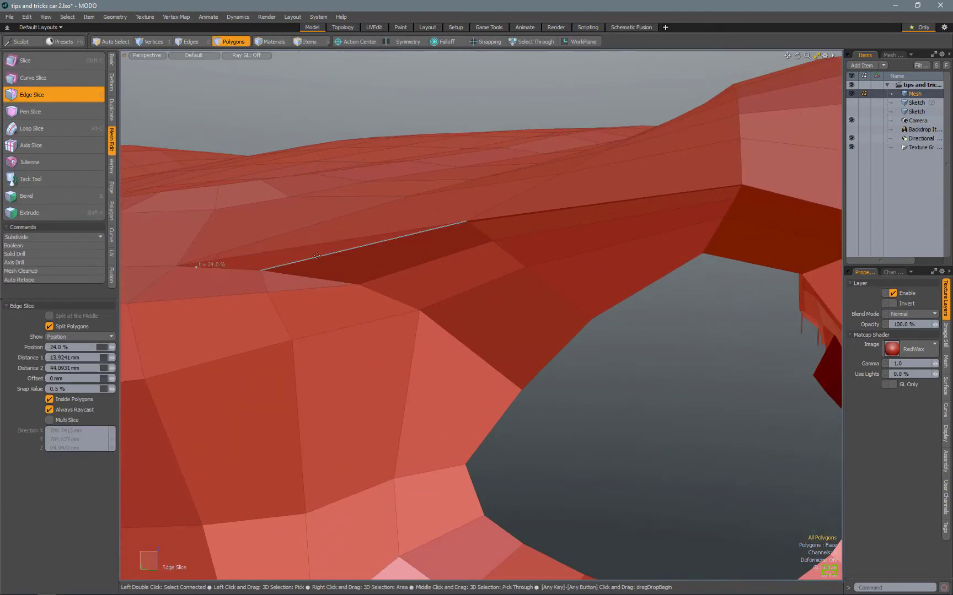
click(317, 255)
Slice the fender crease edge and check the slit with subdivision smoothing on and off.
key(1)
scroll(402, 233, up, 2)
click(33, 95)
key(2)
alt+drag(409, 233, 335, 249)
click(352, 262)
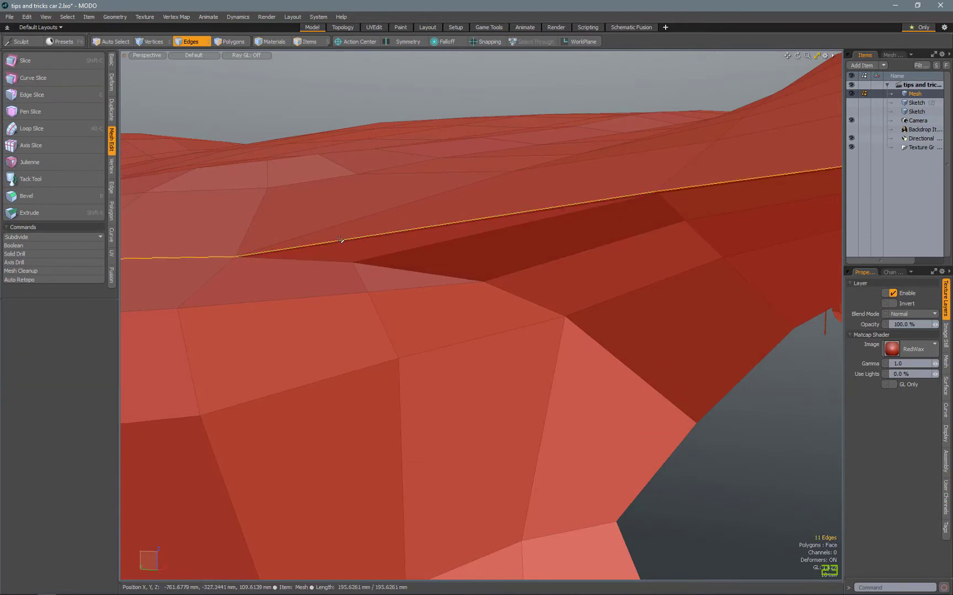
scroll(542, 273, down, 10)
key(Tab)
scroll(418, 249, up, 8)
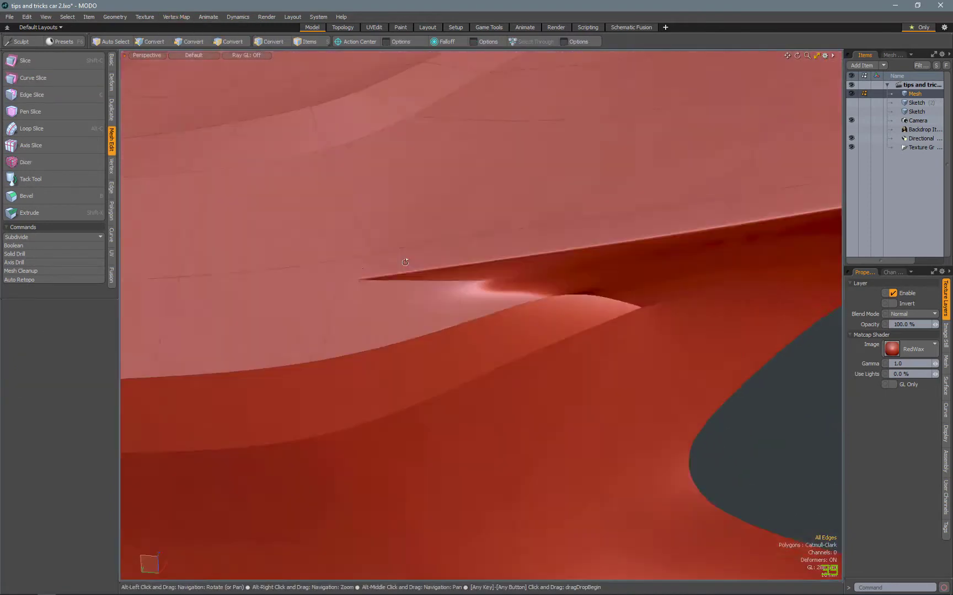
key(Tab)
alt+drag(418, 249, 526, 351)
key(Tab)
scroll(540, 354, down, 5)
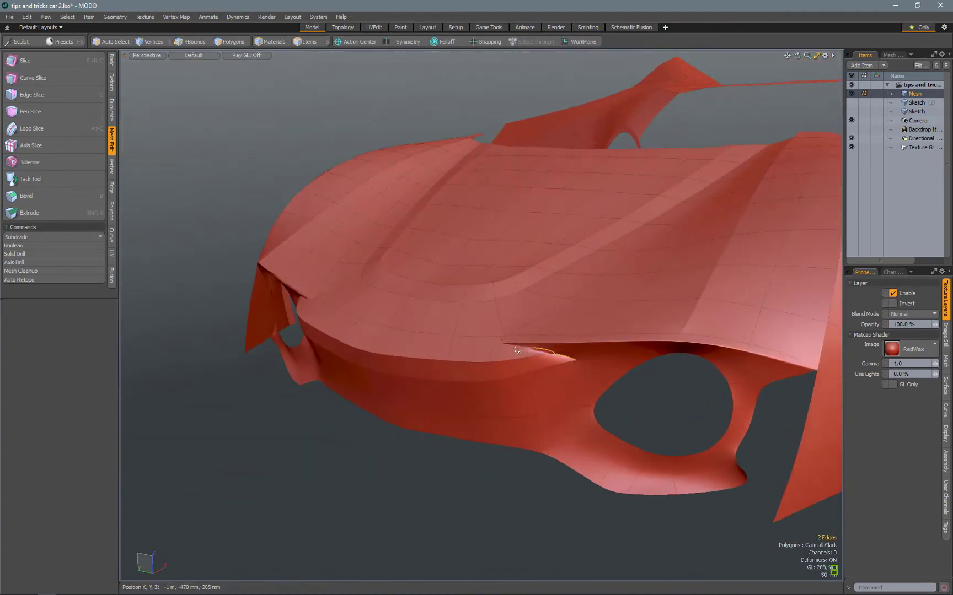
Give the slit edges a 30% subdivision weight with Vertex Map Weight.
click(176, 17)
click(190, 213)
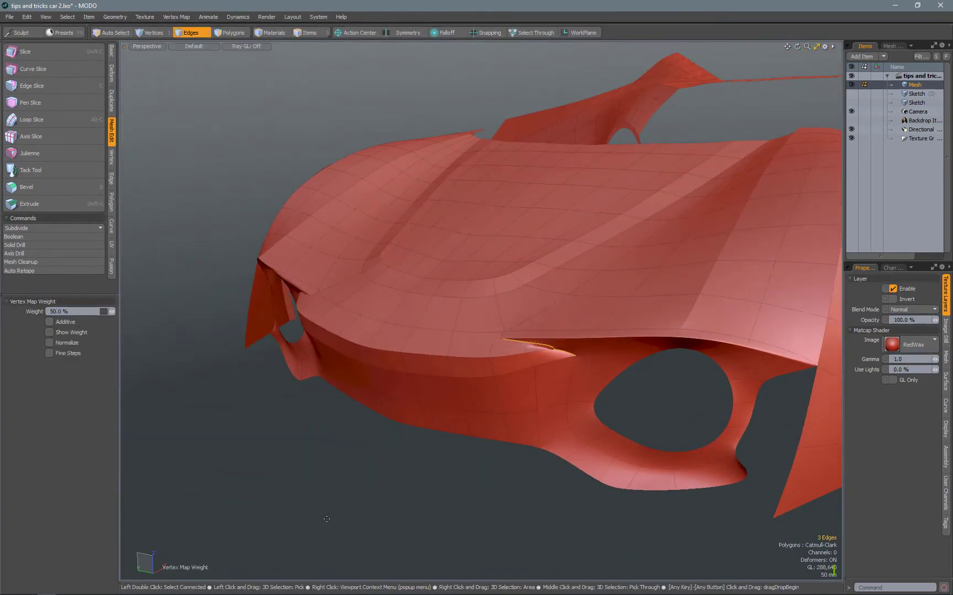
key(ctrl+z)
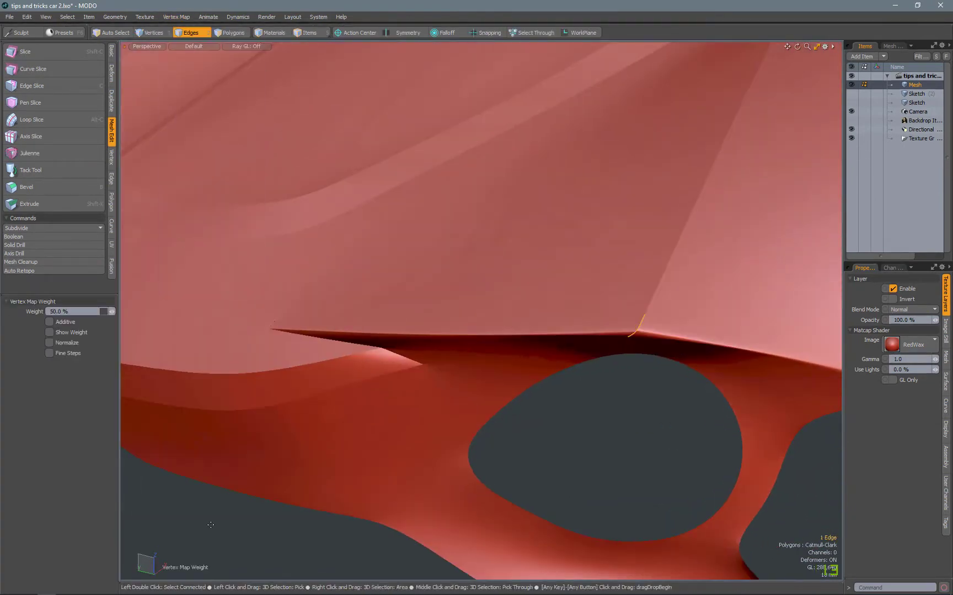
scroll(516, 260, down, 5)
alt+drag(517, 259, 407, 289)
key(shift+a)
scroll(514, 296, down, 5)
scroll(487, 348, up, 5)
key(Tab)
Add a loop around the wheel arch and reshape the arch strip with a Linear falloff in Back view.
key(3)
key(alt+l)
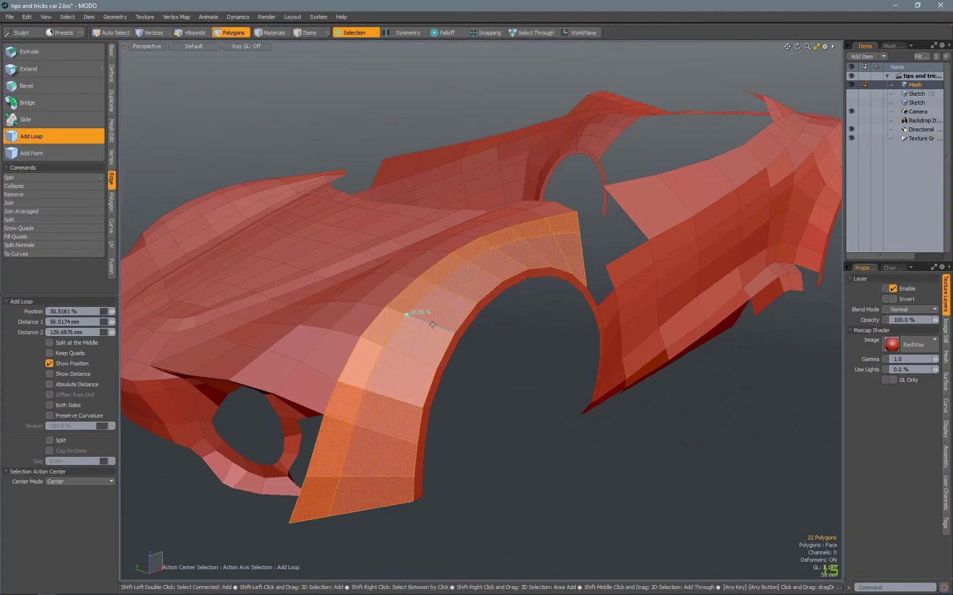
key(space)
ctrl+alt+drag(493, 408, 485, 386)
click(444, 33)
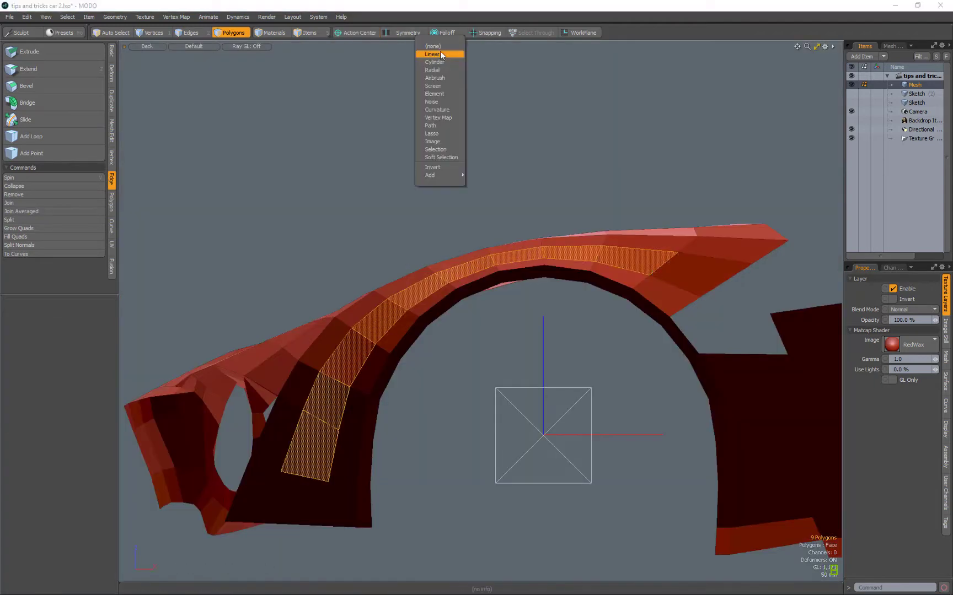
click(439, 55)
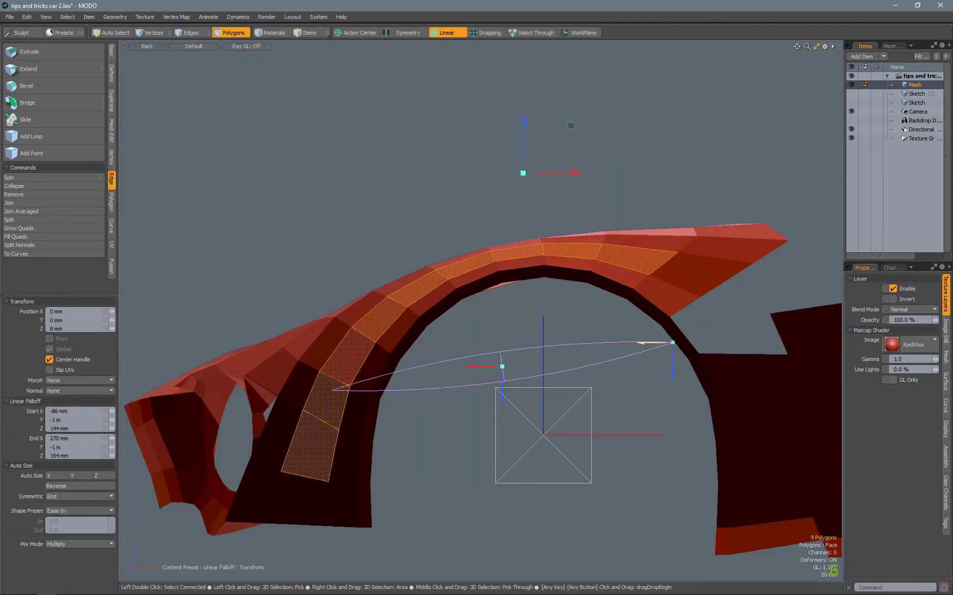
alt+drag(480, 331, 385, 242)
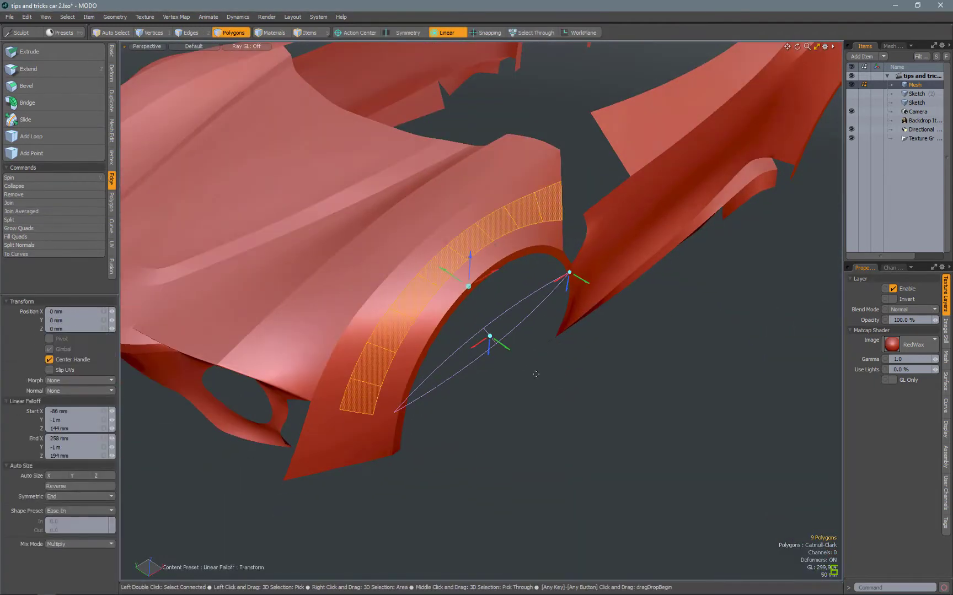
key(space)
Turn off subdivision smoothing and return to the Topology layout.
alt+drag(540, 406, 423, 69)
key(Tab)
click(436, 25)
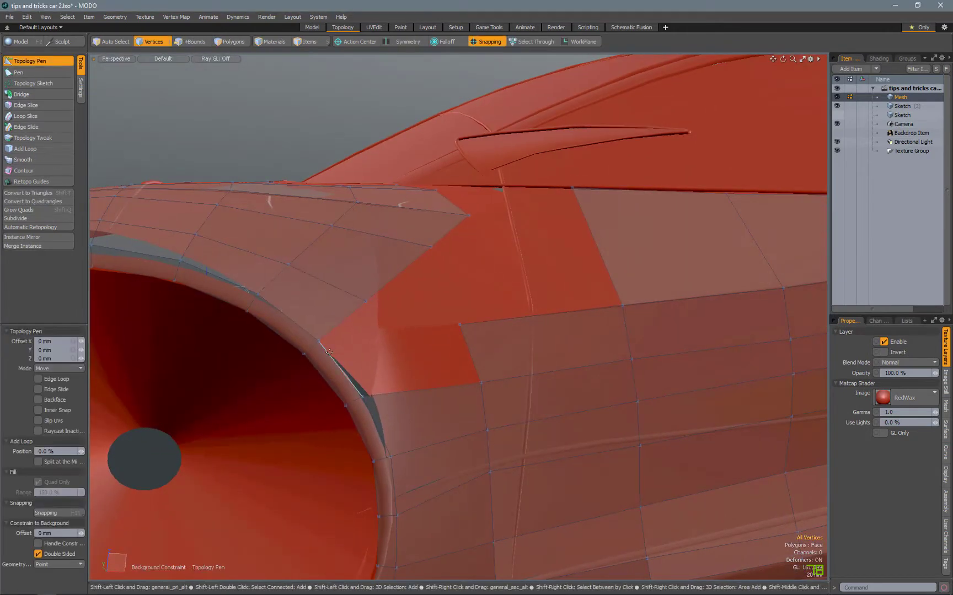
Extend the first window-top quad further left onto the reference body.
alt+drag(329, 352, 514, 197)
drag(513, 197, 482, 205)
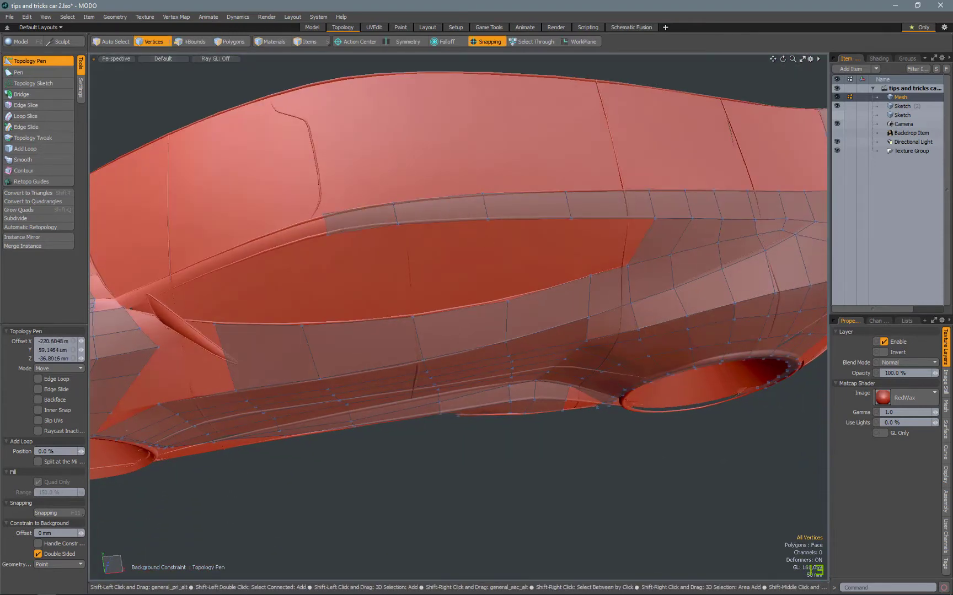
alt+drag(311, 223, 221, 381)
scroll(220, 381, up, 3)
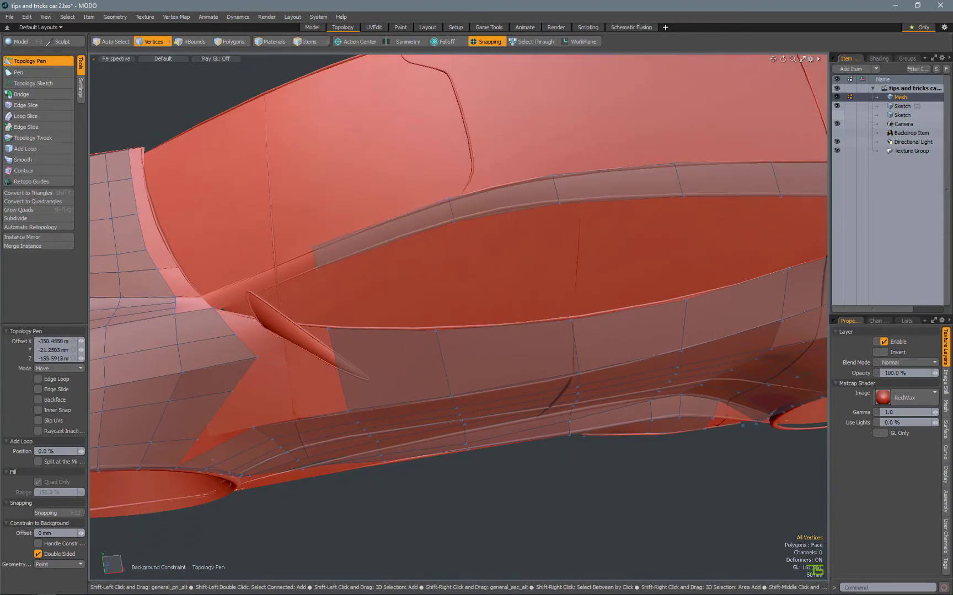
alt+drag(221, 380, 566, 419)
scroll(566, 419, up, 3)
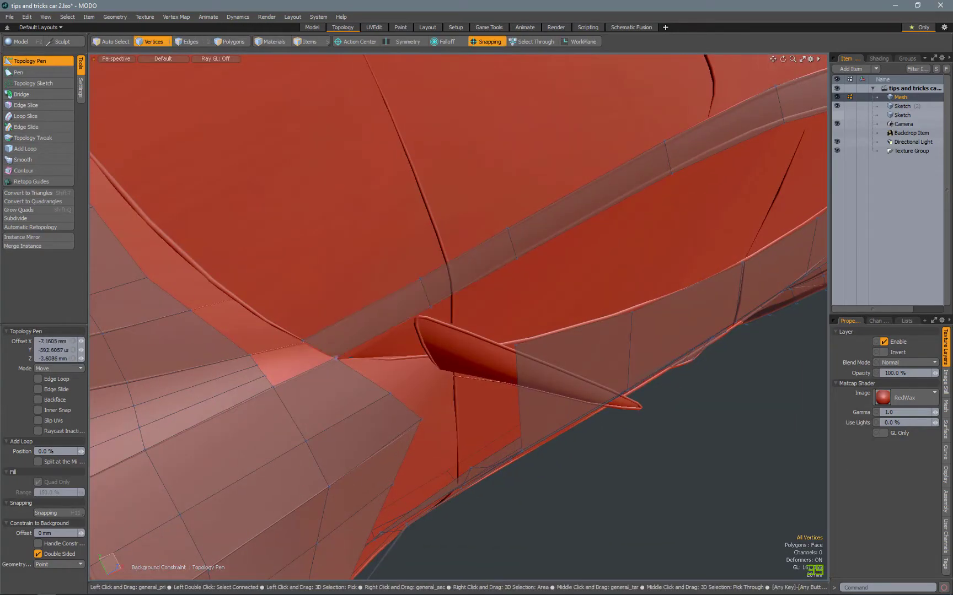
scroll(377, 417, down, 5)
alt+drag(376, 416, 376, 417)
scroll(377, 417, up, 5)
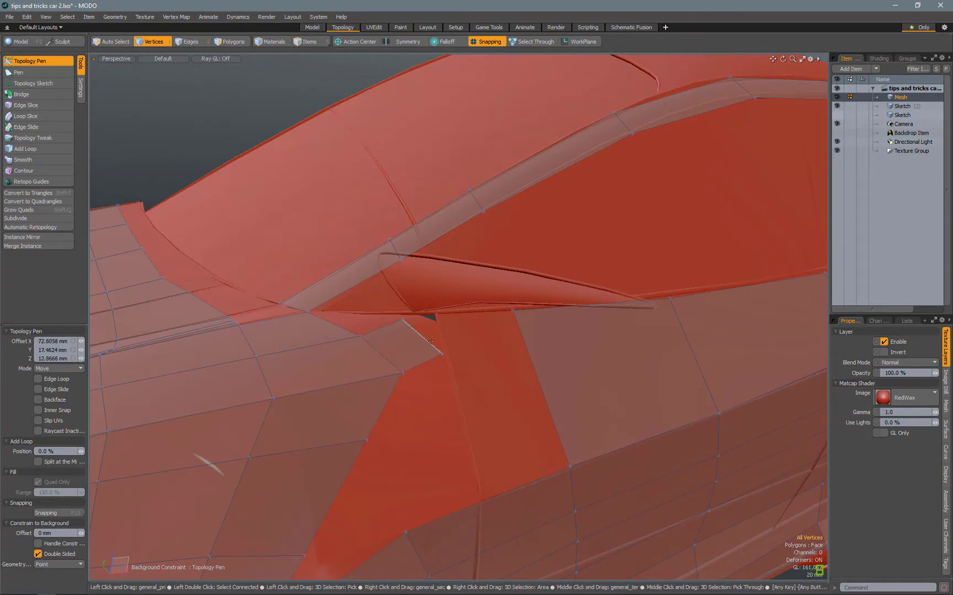
scroll(430, 341, down, 5)
alt+drag(430, 341, 496, 309)
scroll(496, 309, up, 4)
Select the polygon strip below the window and switch to the Model layout.
key(3)
mouse_move(314, 326)
mouse_down()
mouse_move(788, 218)
mouse_move(595, 242)
mouse_up()
key(p)
scroll(639, 240, down, 3)
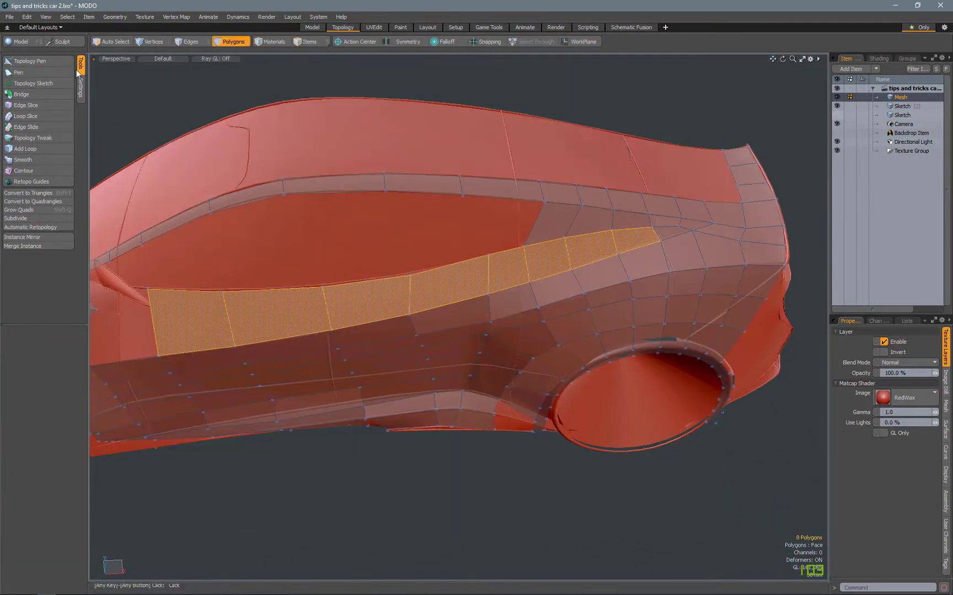
scroll(639, 240, up, 3)
scroll(639, 240, down, 5)
alt+drag(639, 240, 421, 340)
scroll(421, 340, up, 5)
scroll(421, 340, down, 3)
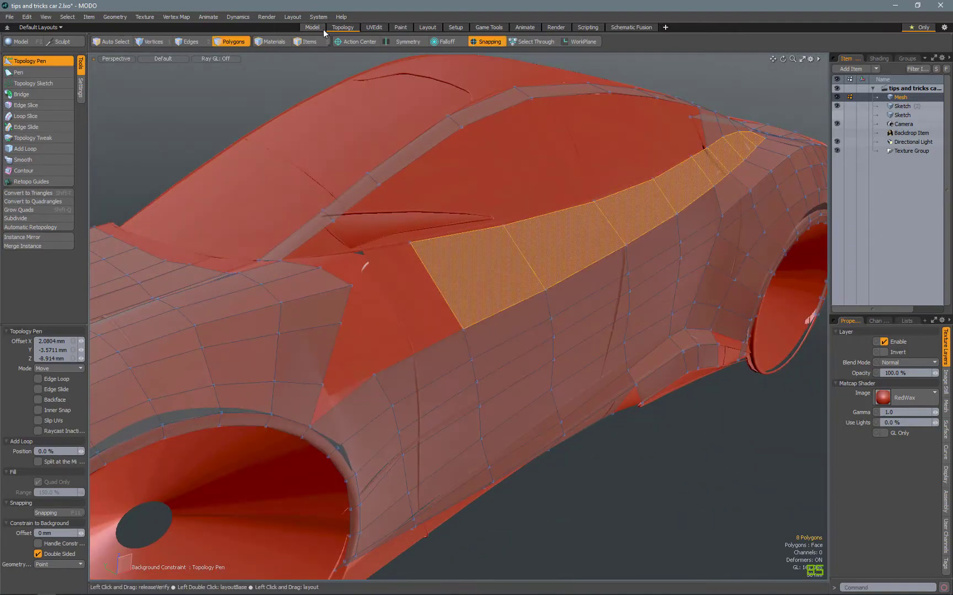
click(312, 27)
scroll(320, 287, up, 5)
Add a loop through the strip below the window and move it with a Linear falloff in Back view.
alt+drag(320, 287, 321, 287)
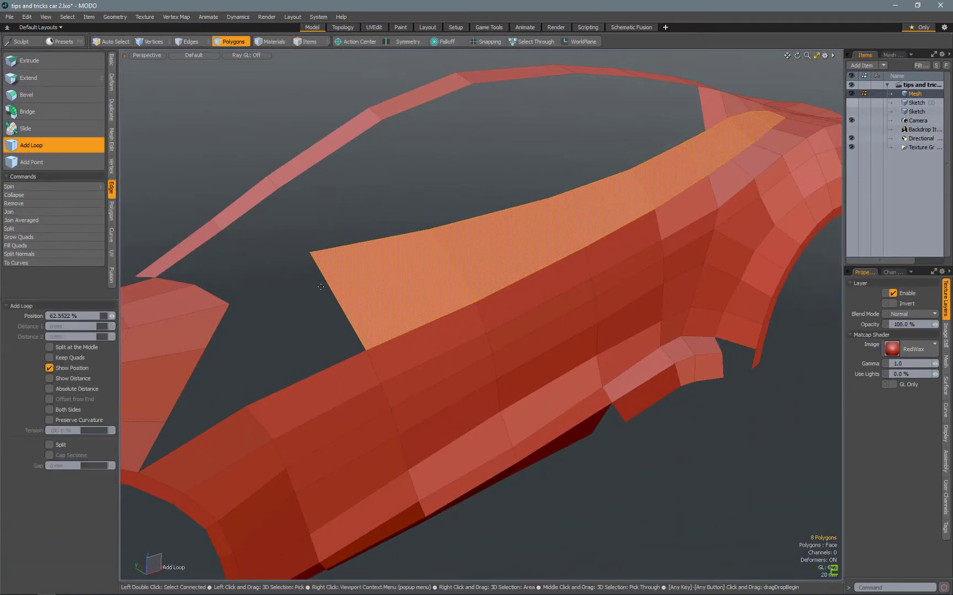
click(343, 303)
key(space)
alt+drag(754, 147, 634, 122)
click(444, 41)
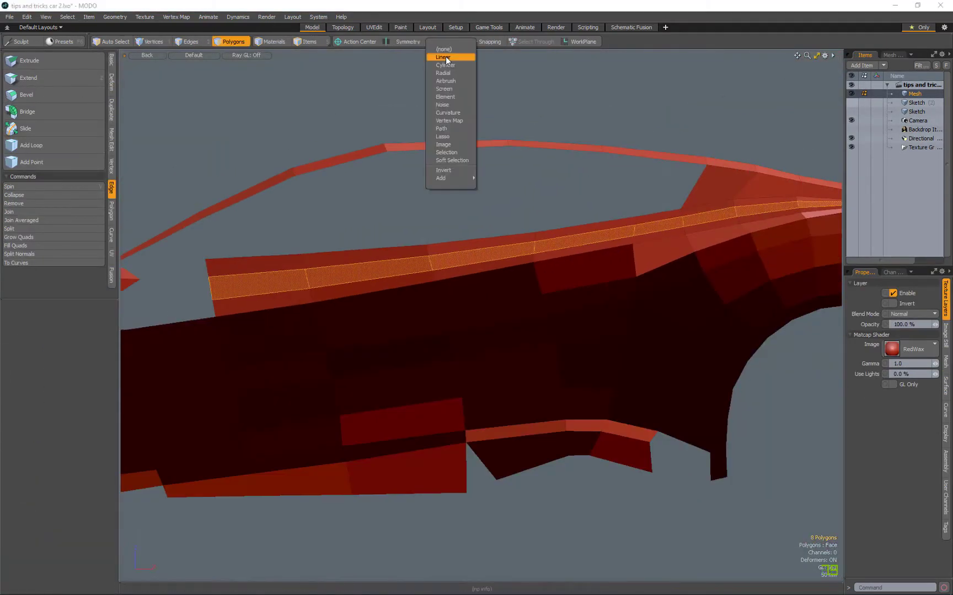
click(441, 65)
key(w)
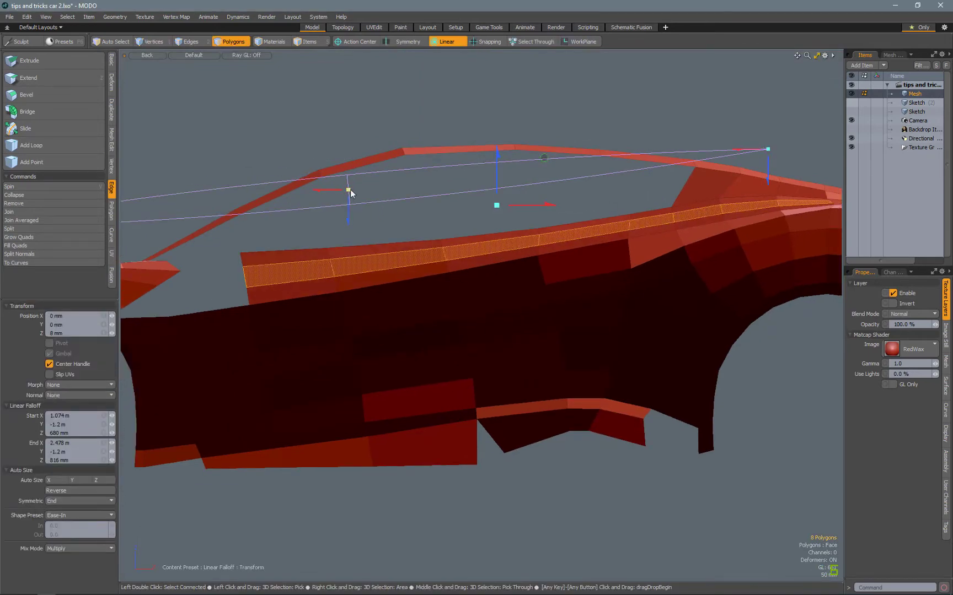
key(space)
key(Tab)
Apply a subdivision weight to the selected body edges with Vertex Map Weight.
alt+drag(551, 411, 606, 263)
scroll(606, 263, up, 3)
key(1)
click(176, 17)
click(199, 241)
alt+drag(514, 255, 152, 207)
scroll(485, 275, up, 3)
key(Tab)
click(317, 383)
Add an edge loop to the body and select the roof-rail edges.
key(alt+l)
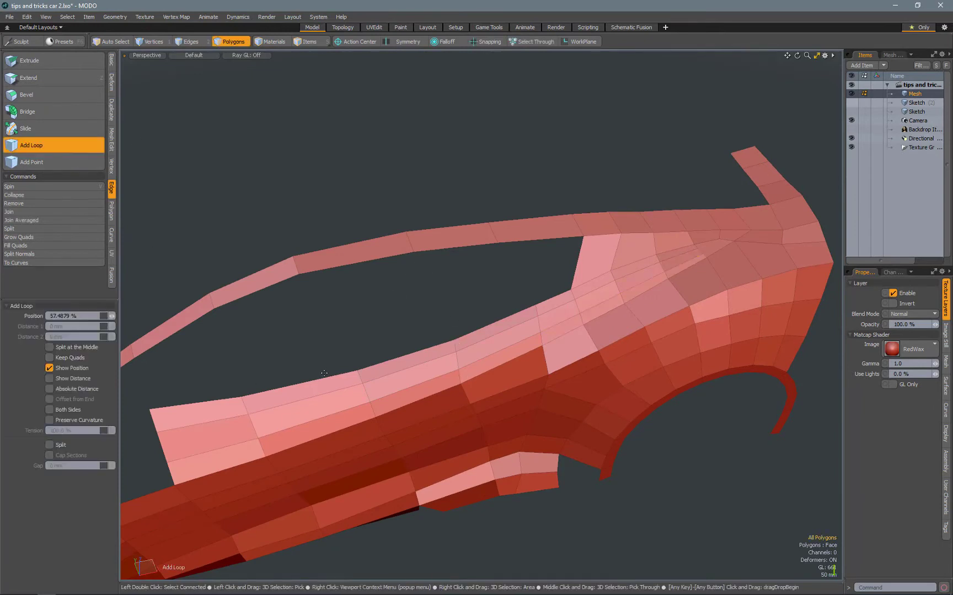
key(Tab)
scroll(404, 372, up, 5)
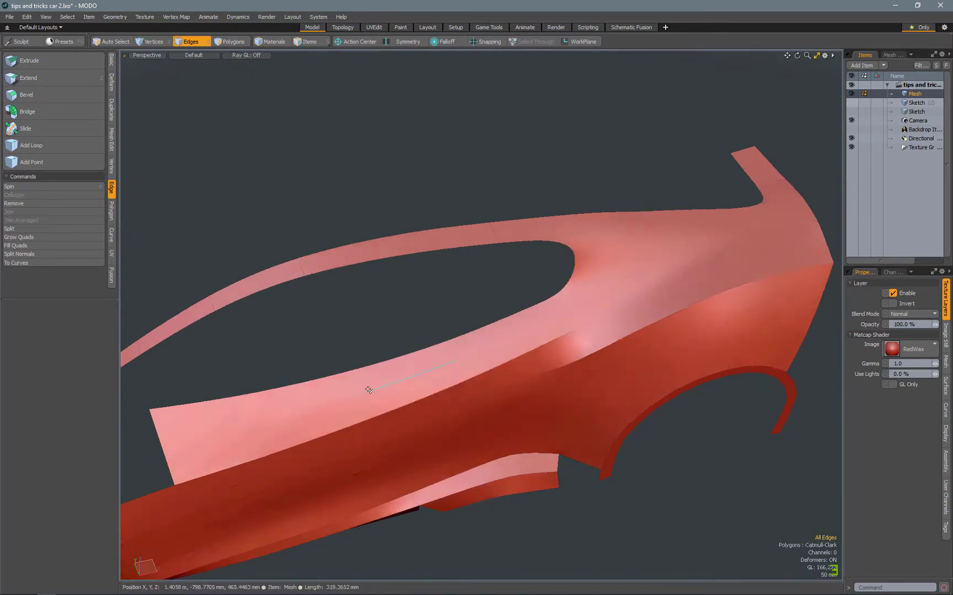
click(599, 274)
key(Tab)
key(3)
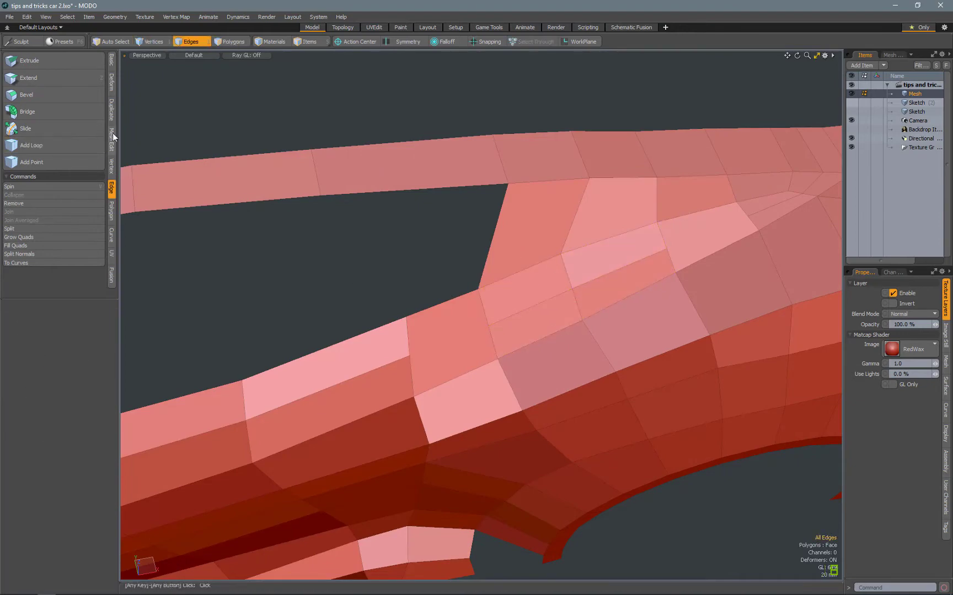
Slice across the roof-rail polygons and slide the new edge toward the left with Edge Slide.
key(c)
key(2)
key(Tab)
alt+drag(666, 246, 178, 168)
key(Tab)
click(111, 188)
click(25, 128)
drag(524, 251, 494, 250)
key(space)
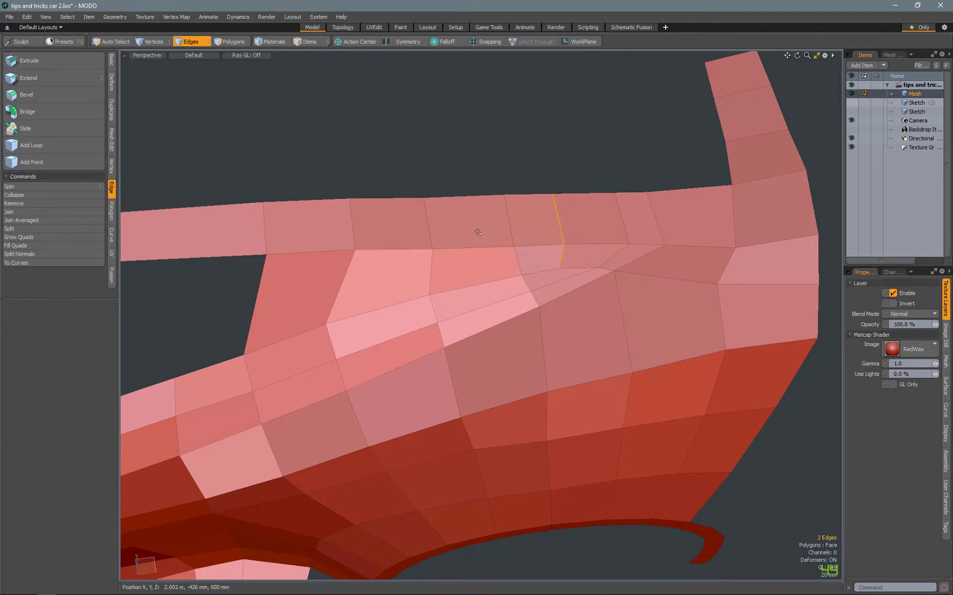
Slice a new edge through the rear quarter panel and select the body-line edge loop.
key(c)
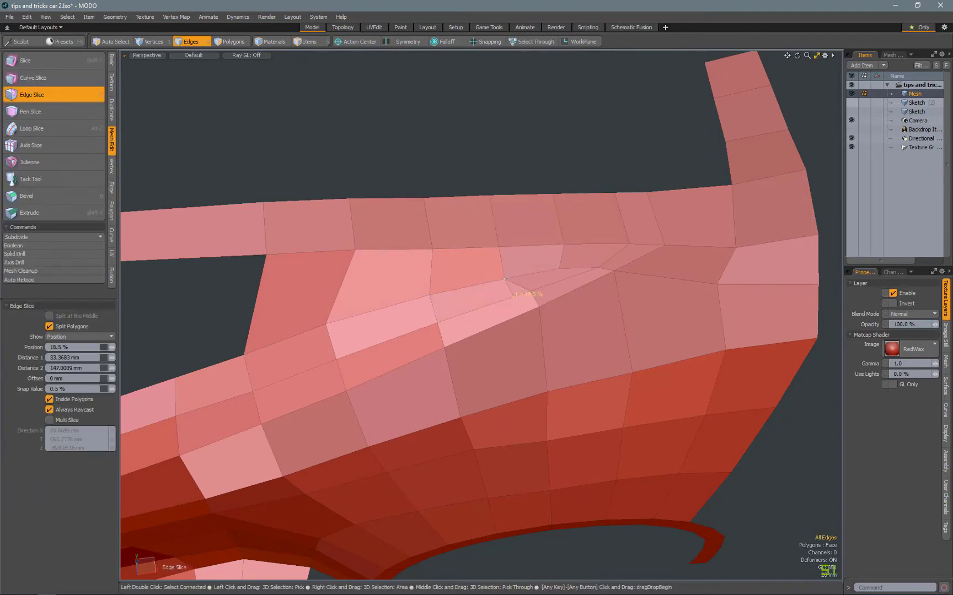
key(space)
key(Tab)
scroll(537, 333, down, 5)
alt+drag(549, 396, 585, 186)
double_click(475, 323)
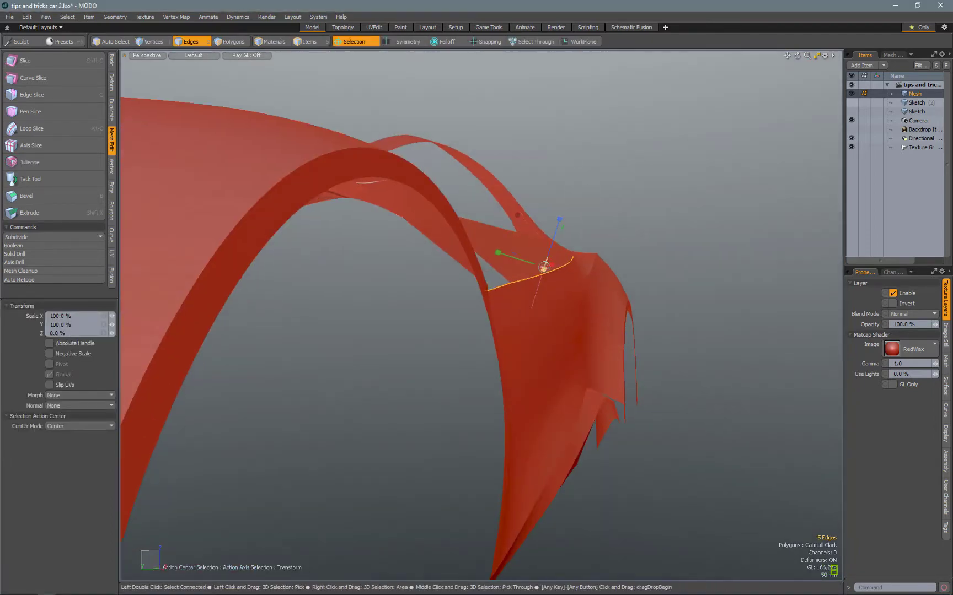
Shift the roof-rail edge loop -10 mm in Y under a Linear falloff in Top view.
alt+drag(544, 267, 540, 319)
key(ctrl+space)
click(540, 283)
click(442, 42)
click(441, 59)
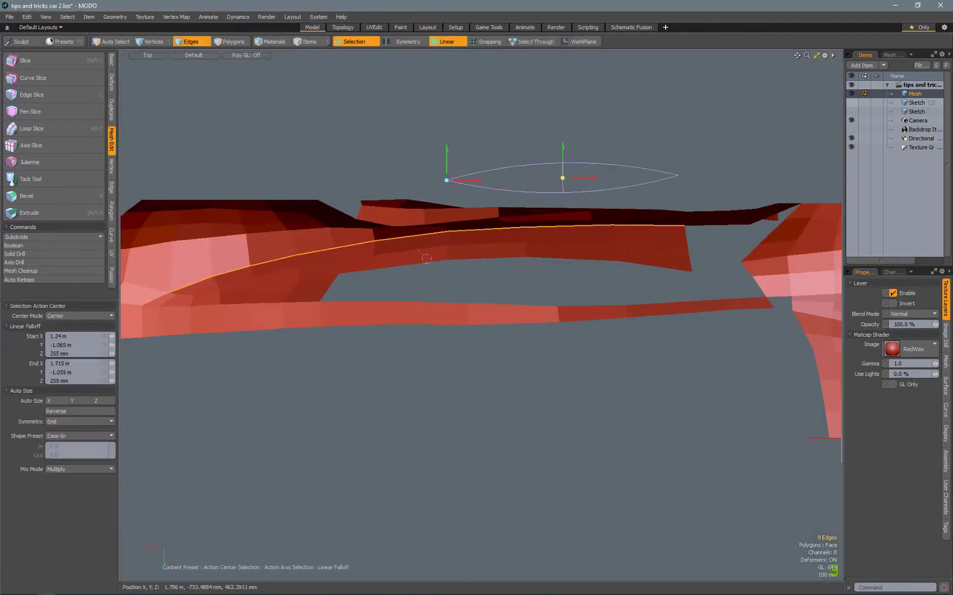
key(w)
key(ctrl+space)
click(696, 149)
alt+drag(695, 150, 446, 337)
Apply a sharpening subdivision weight to the rear wheel-arch edge.
key(1)
alt+drag(386, 474, 336, 369)
key(Tab)
key(2)
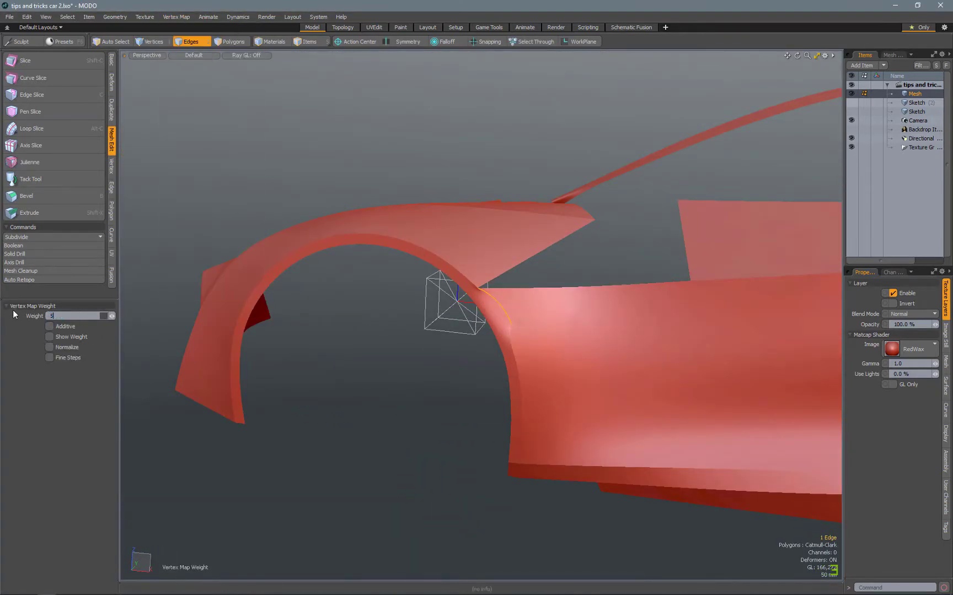
key(Return)
ctrl+alt+drag(441, 331, 537, 335)
key(3)
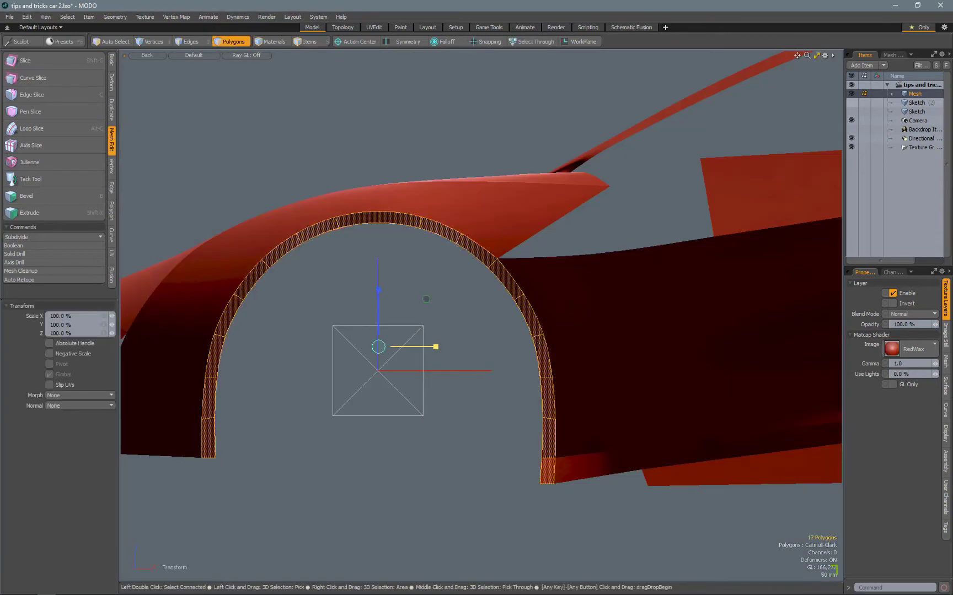
mouse_move(378, 425)
alt+mouse_down()
mouse_move(382, 528)
mouse_move(474, 385)
mouse_move(662, 275)
alt+mouse_up()
click(851, 112)
click(343, 27)
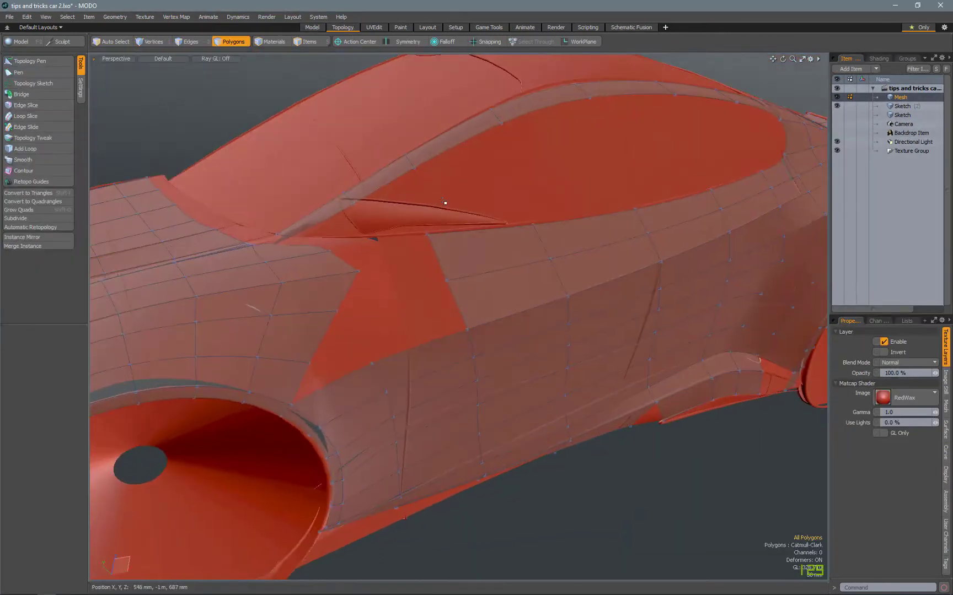
scroll(435, 231, up, 4)
click(312, 27)
click(851, 102)
scroll(331, 309, up, 5)
click(112, 188)
click(31, 145)
click(851, 102)
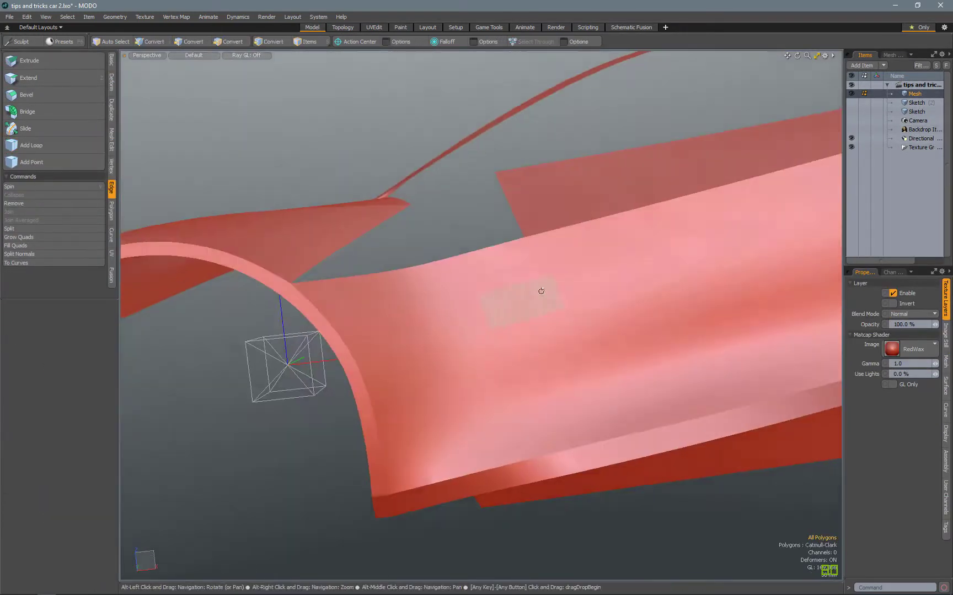
alt+drag(542, 297, 497, 276)
click(342, 27)
click(68, 64)
alt+drag(552, 265, 362, 293)
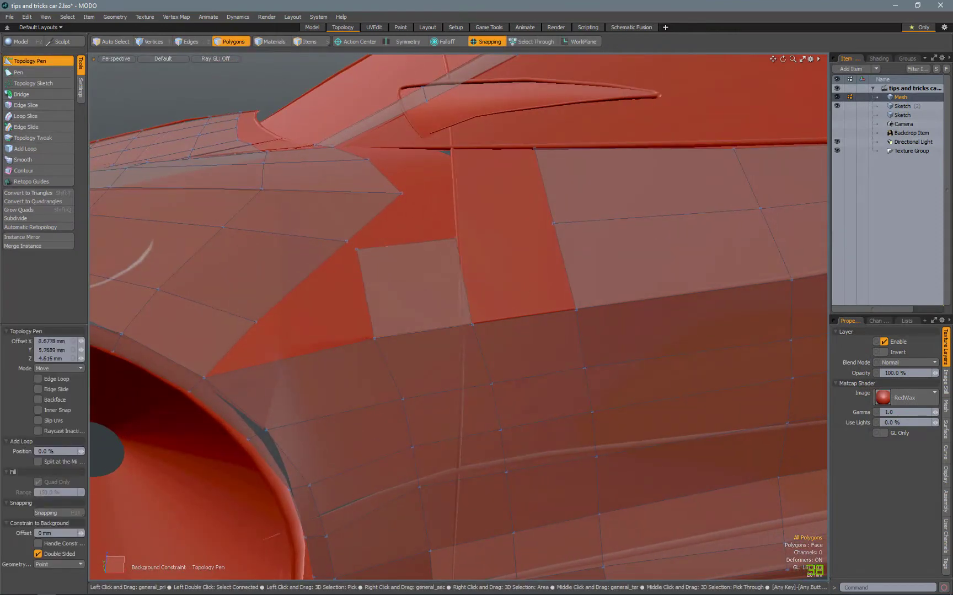
alt+drag(368, 248, 397, 231)
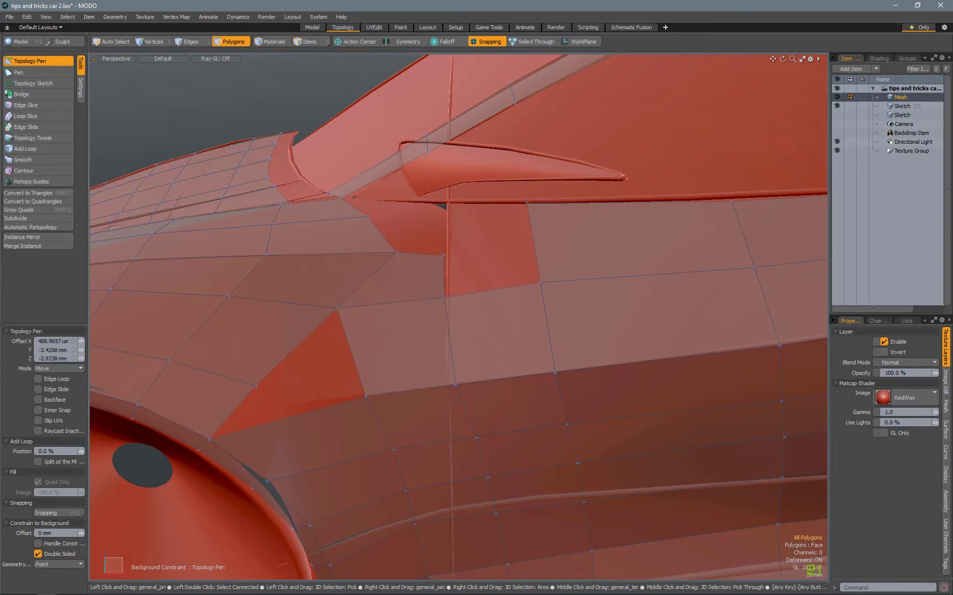
alt+drag(484, 292, 468, 279)
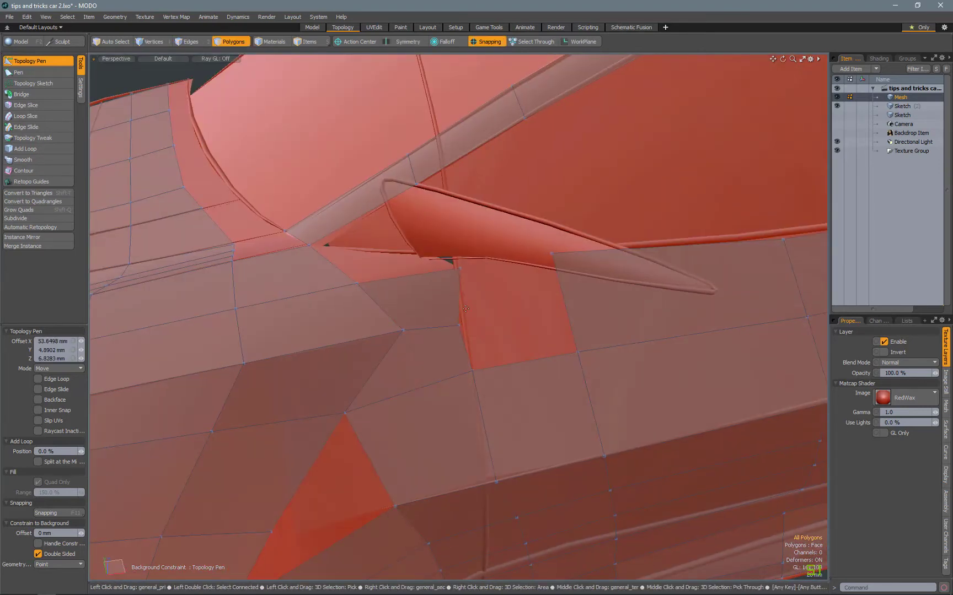
alt+drag(461, 319, 388, 257)
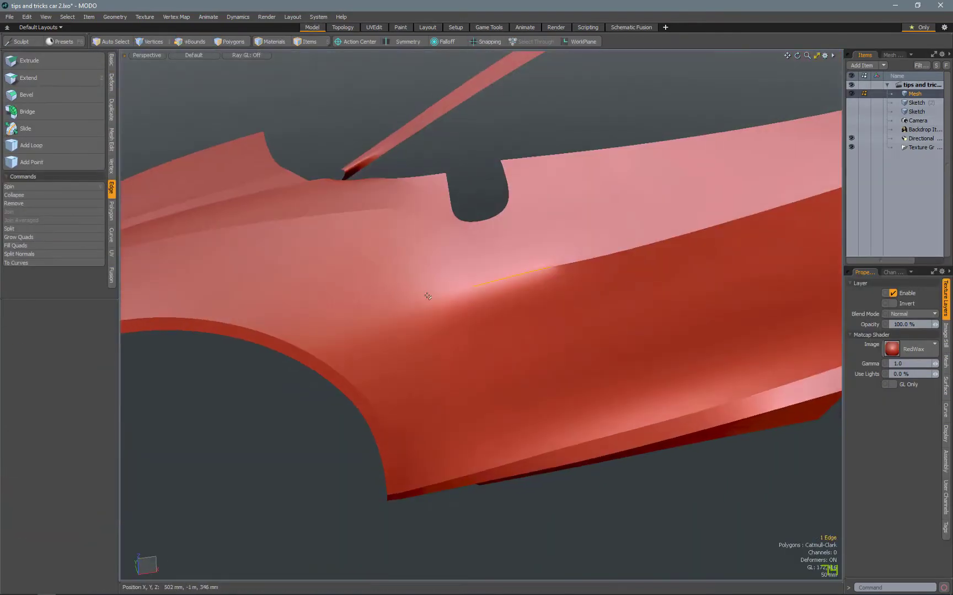
click(176, 17)
click(334, 425)
Inspect the rear arch from the left side, then merge the two selected vertices into one.
alt+drag(334, 425, 389, 392)
key(Tab)
key(3)
key(alt+l)
key(space)
key(Tab)
key(ctrl+4)
key(shift+f)
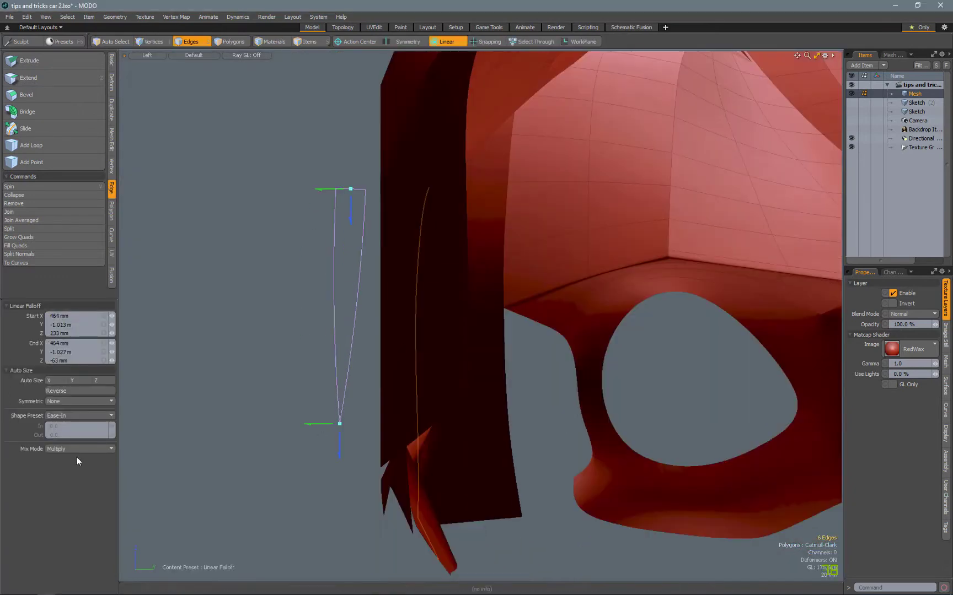
key(ctrl+1)
key(Tab)
key(3)
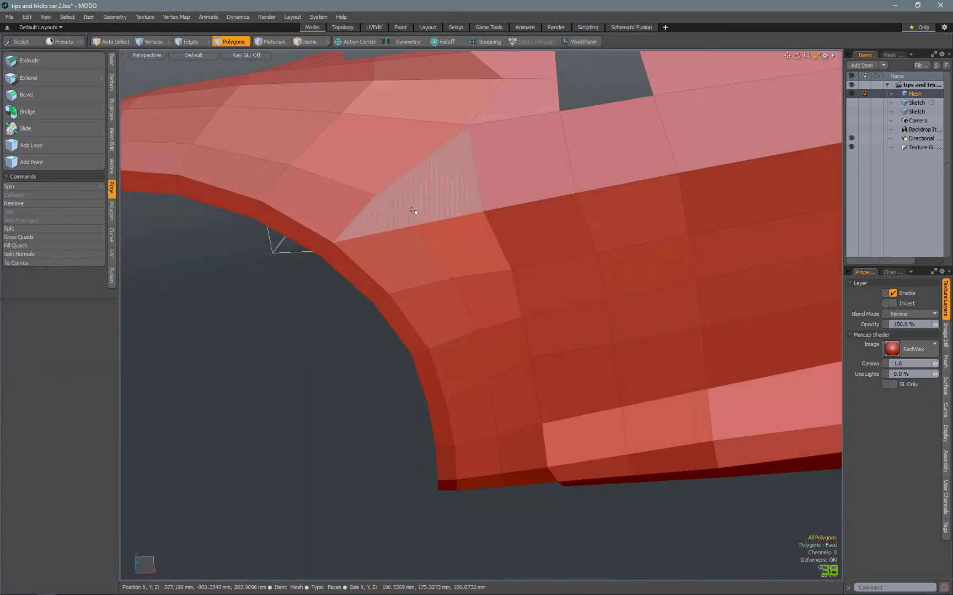
click(68, 218)
Commit an edge slice on the rear arch and slide the new edge into place.
alt+drag(342, 408, 402, 386)
key(2)
click(455, 267)
click(111, 187)
click(73, 128)
key(space)
Edge Slice a new edge across the arch polygons.
alt+drag(353, 292, 441, 276)
click(112, 138)
click(64, 94)
click(64, 102)
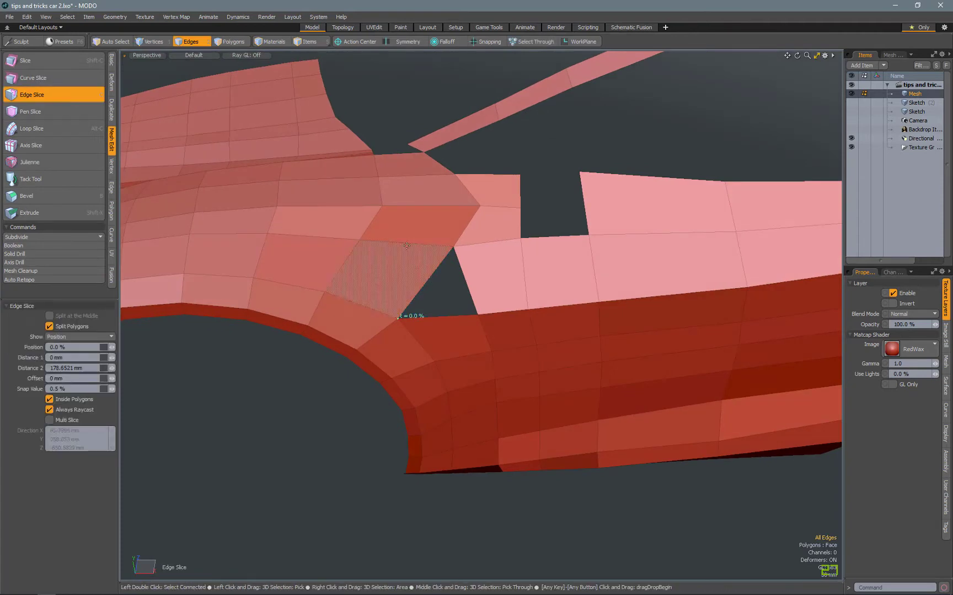
alt+drag(391, 204, 388, 180)
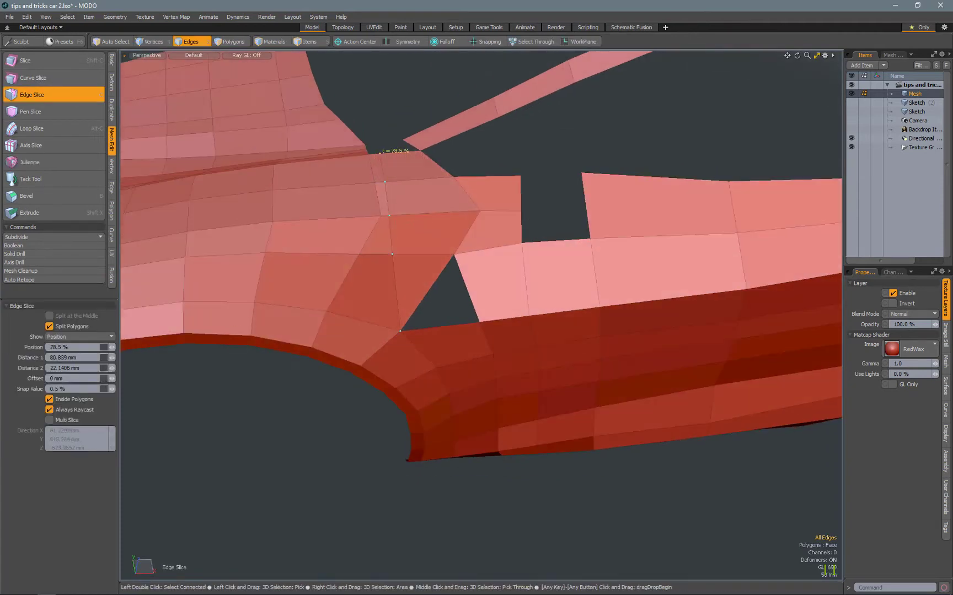
alt+drag(346, 277, 378, 226)
key(c)
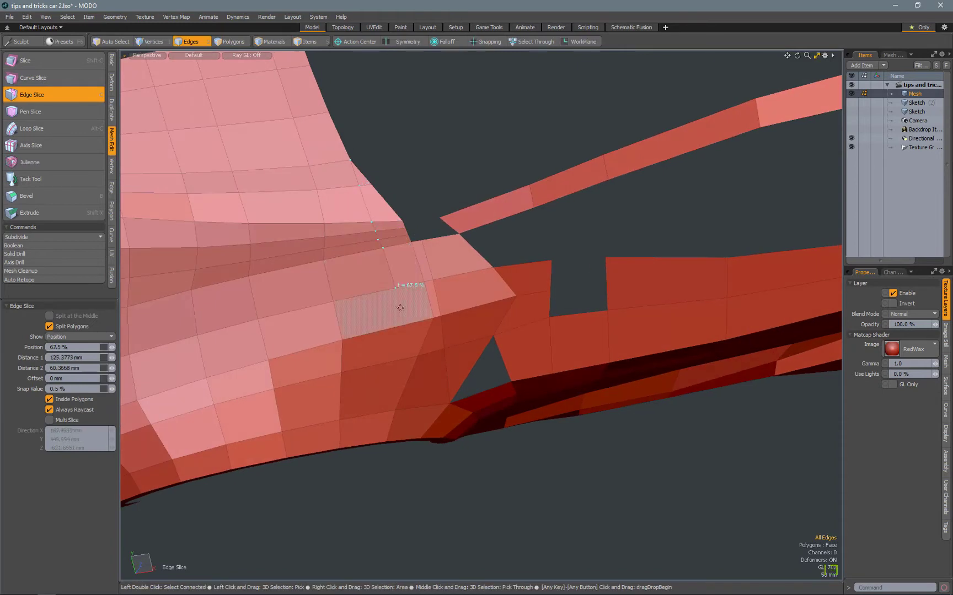
click(409, 374)
key(space)
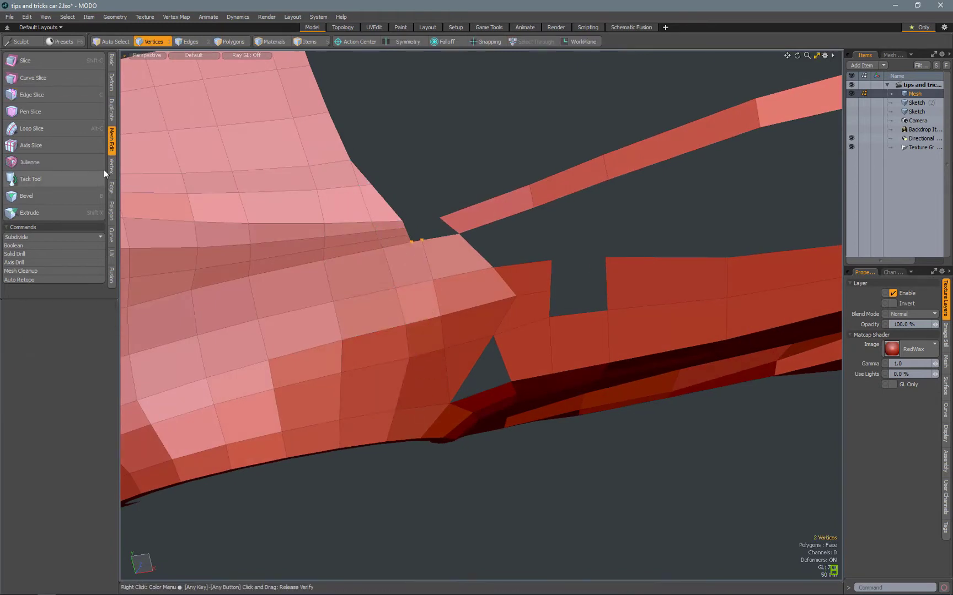
Select the polygon beside the gap and slice another edge through it.
click(111, 165)
alt+drag(331, 331, 441, 314)
key(3)
click(456, 314)
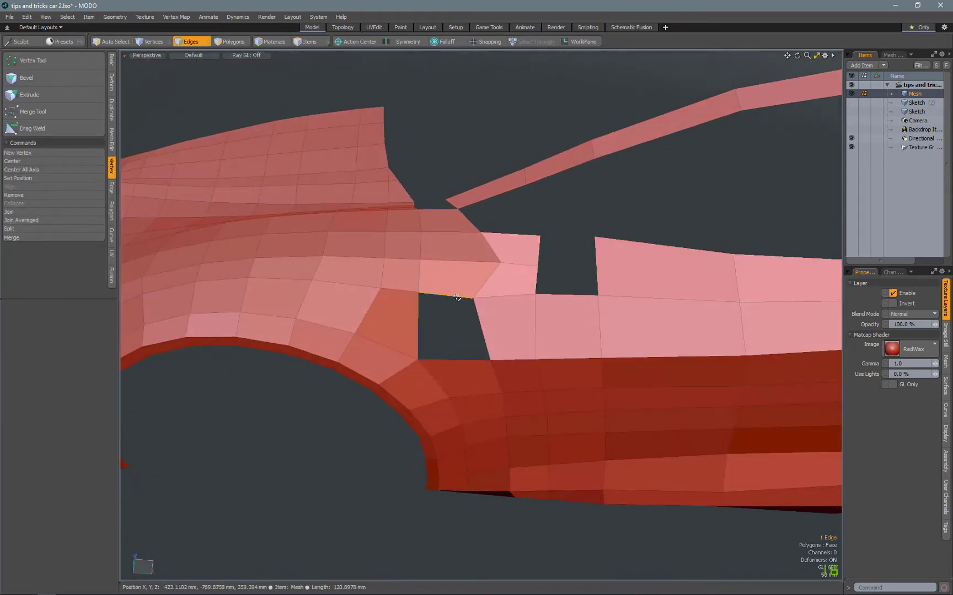
click(111, 139)
click(31, 94)
alt+drag(430, 232, 134, 159)
click(500, 285)
key(space)
Join Averaged the two stray vertices above the wheel arch to close the gap.
key(Tab)
key(Tab)
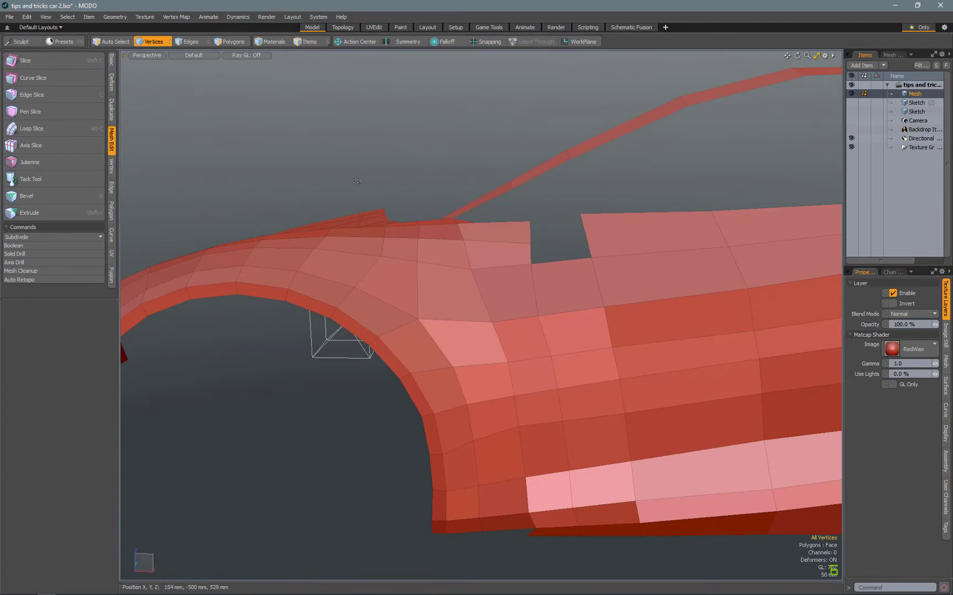
alt+right_drag(403, 329, 429, 322)
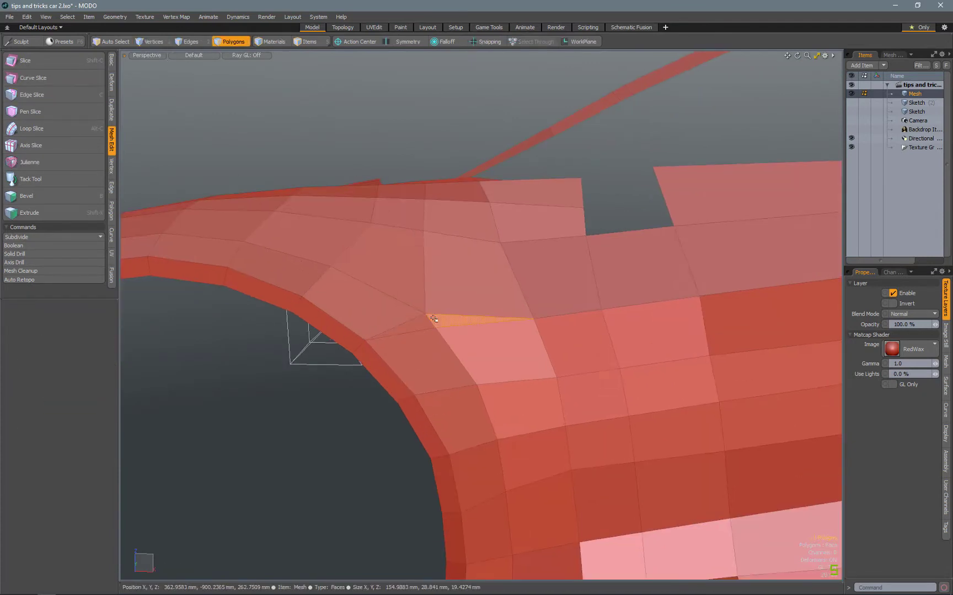
click(111, 166)
click(16, 212)
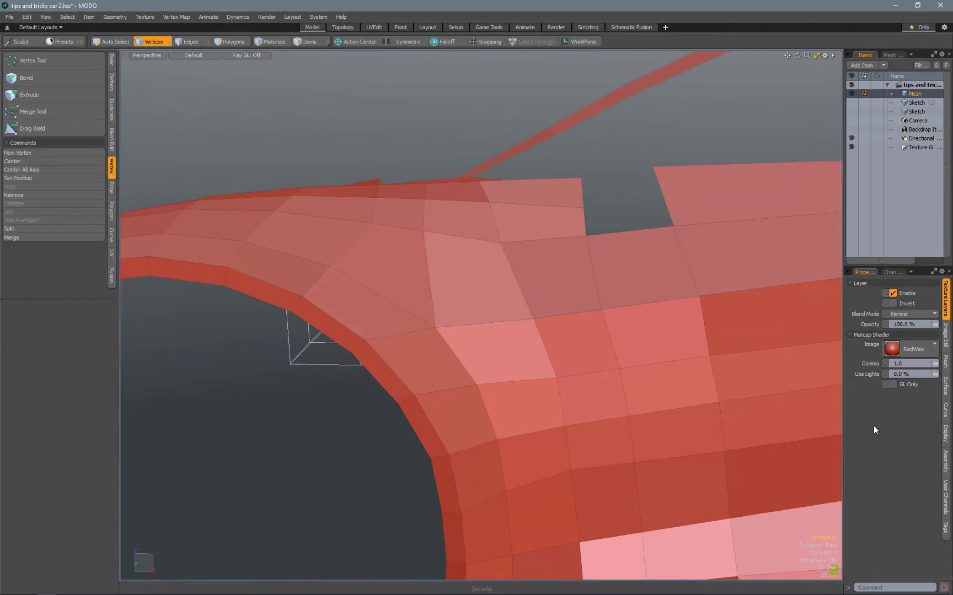
key(Tab)
Give the short fender edge a 50% subdivision weight and set Action Center to Selection.
click(182, 18)
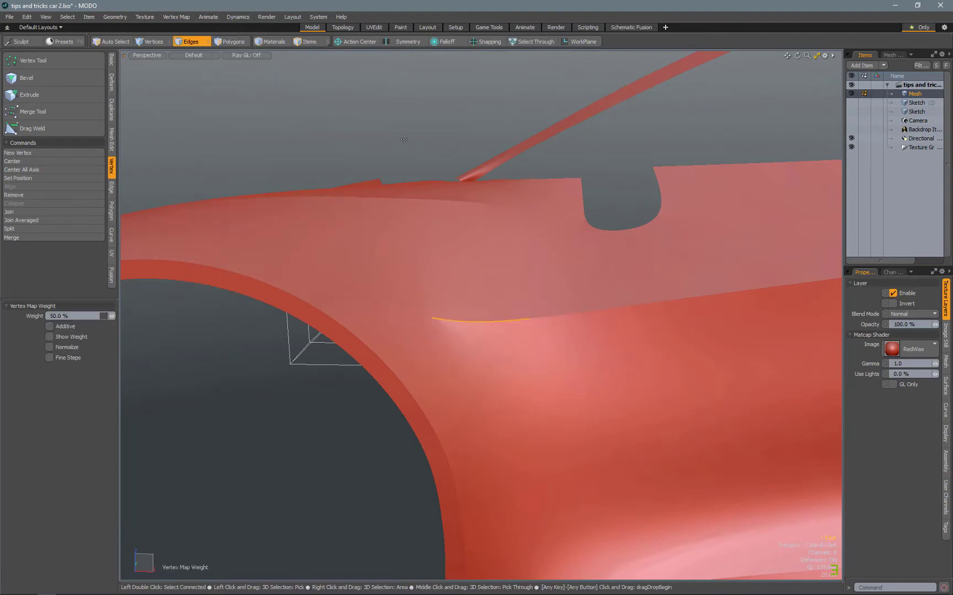
alt+drag(386, 331, 434, 375)
alt+drag(521, 351, 490, 334)
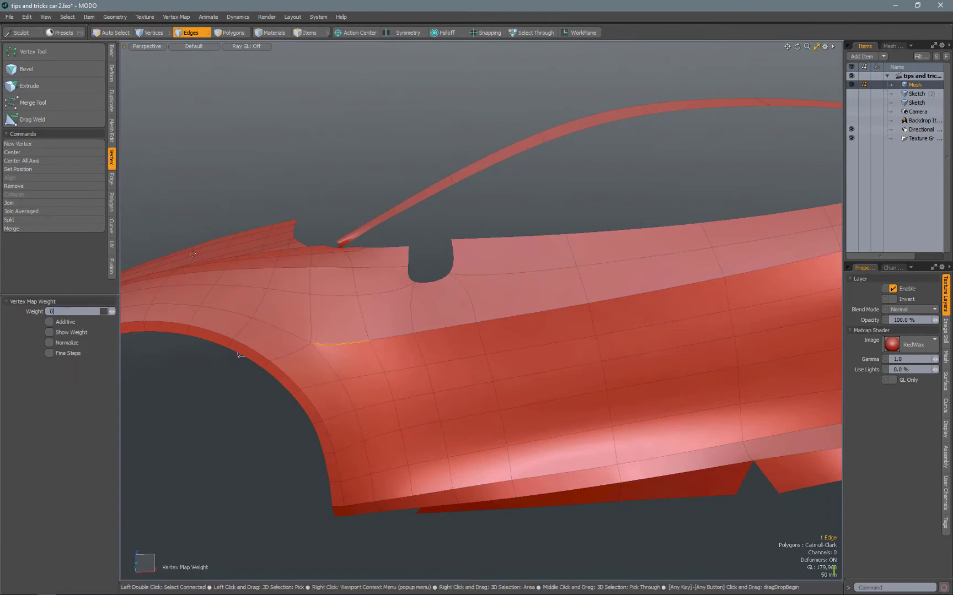
key(l)
alt+drag(193, 253, 718, 205)
click(355, 32)
click(356, 55)
ctrl+alt+drag(386, 166, 515, 337)
Switch to vertex mode and activate the Topology Pen over the car's side.
key(Tab)
alt+drag(366, 350, 430, 361)
key(1)
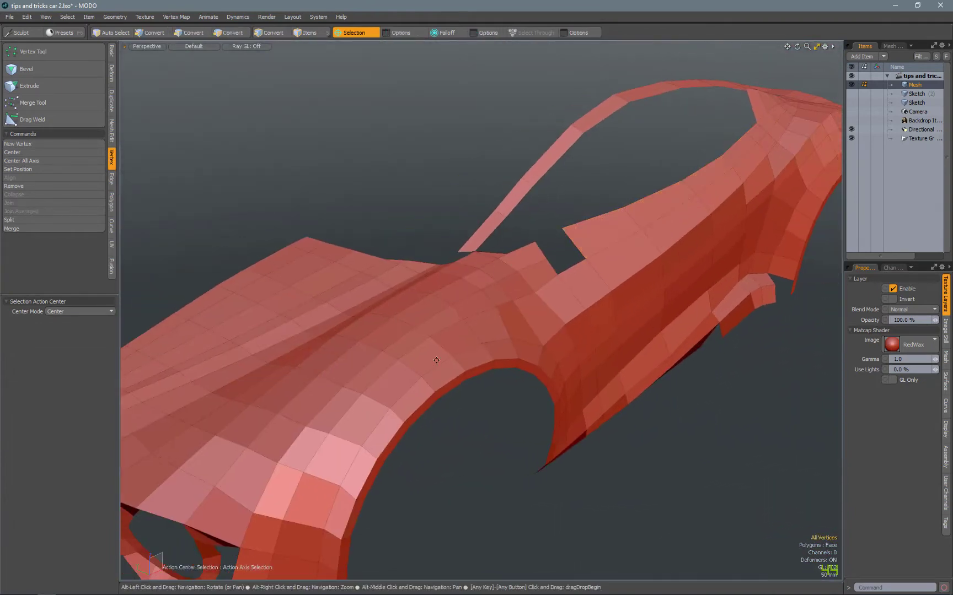
key(alt+c)
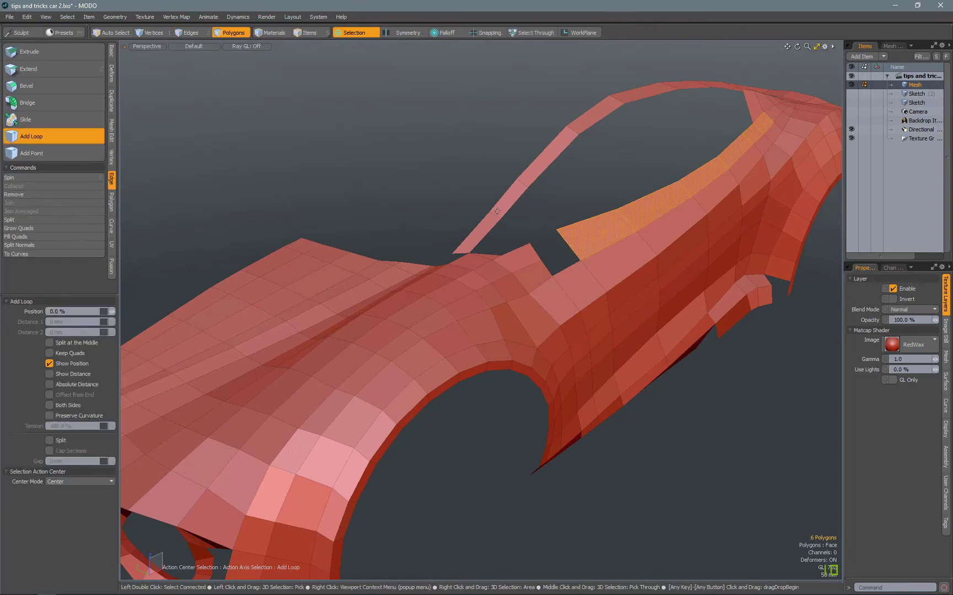
click(550, 236)
click(30, 158)
key(Tab)
alt+drag(551, 236, 287, 319)
Select a vertex on the rear edge and move it.
scroll(318, 265, up, 5)
key(Tab)
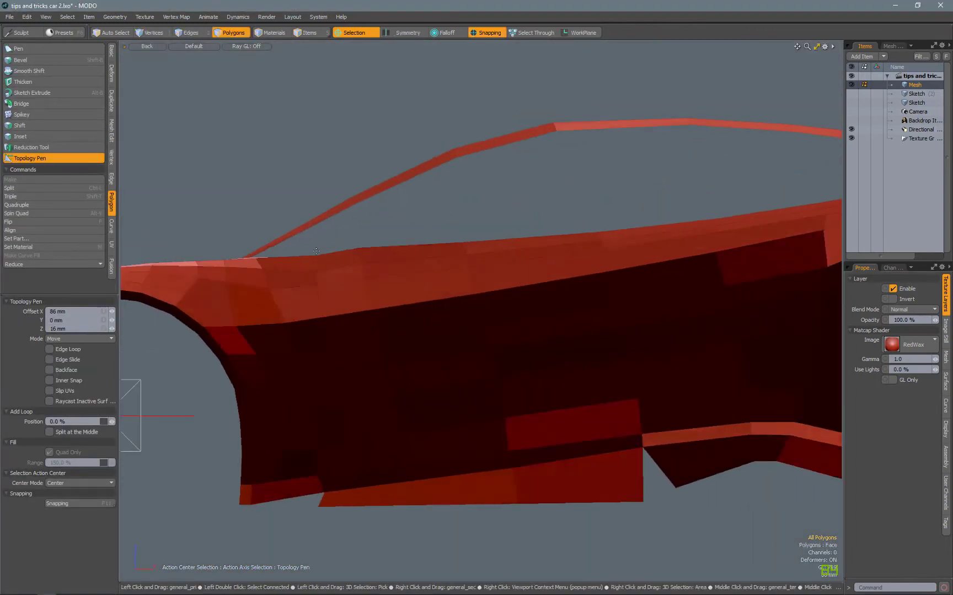
key(space)
scroll(318, 265, up, 2)
click(316, 257)
key(w)
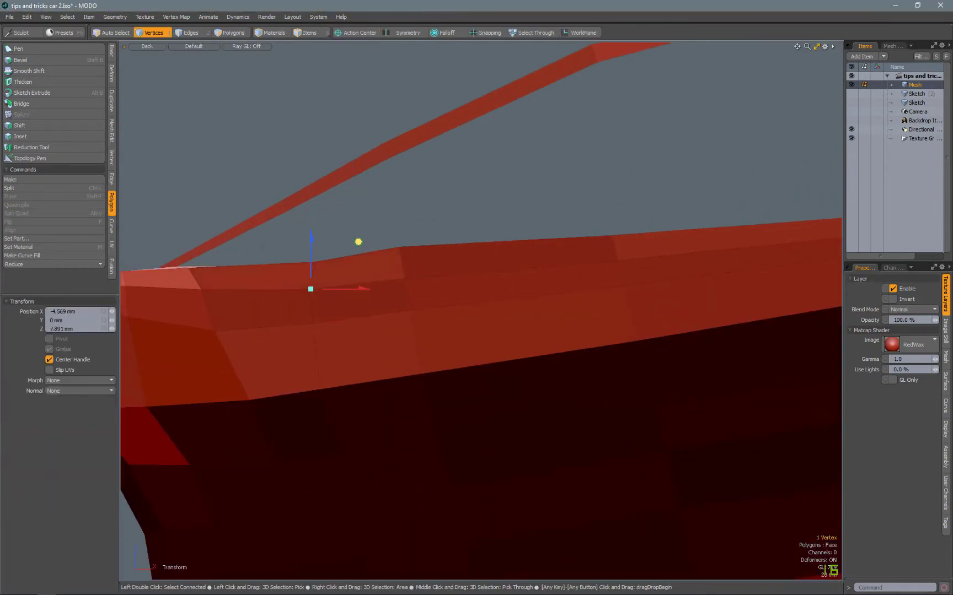
Select the edge loop across the rear panel and slide it.
scroll(529, 231, down, 3)
key(2)
double_click(513, 386)
click(112, 179)
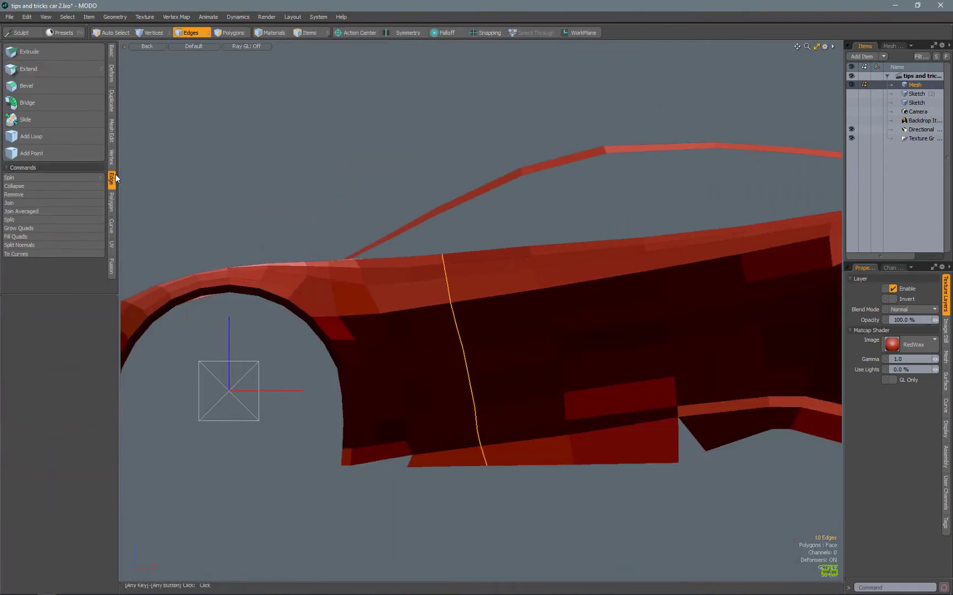
click(74, 120)
click(74, 123)
key(Tab)
alt+drag(302, 126, 465, 269)
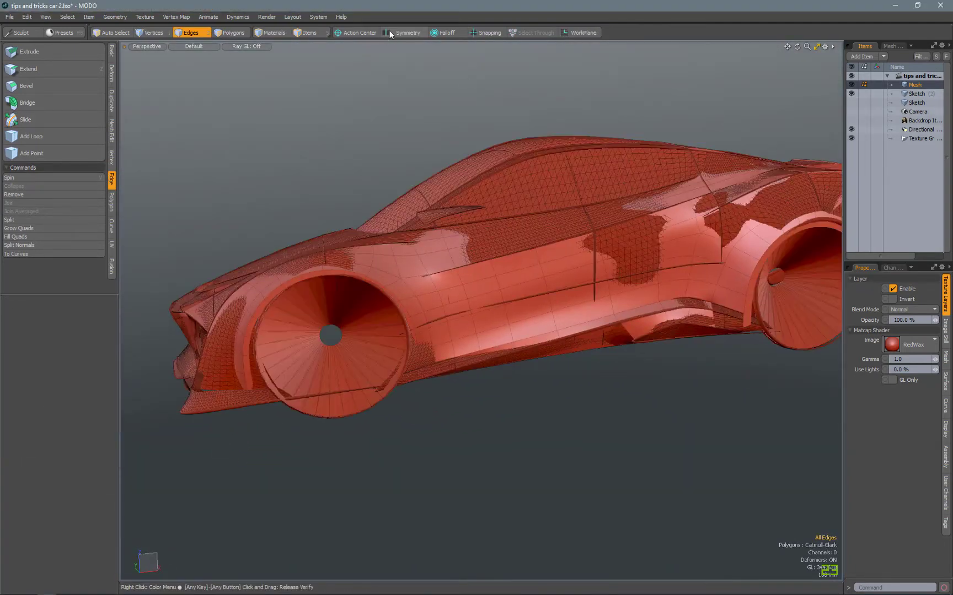
In the Topology layout, draw two new polygons filling the side-skirt gap.
click(353, 27)
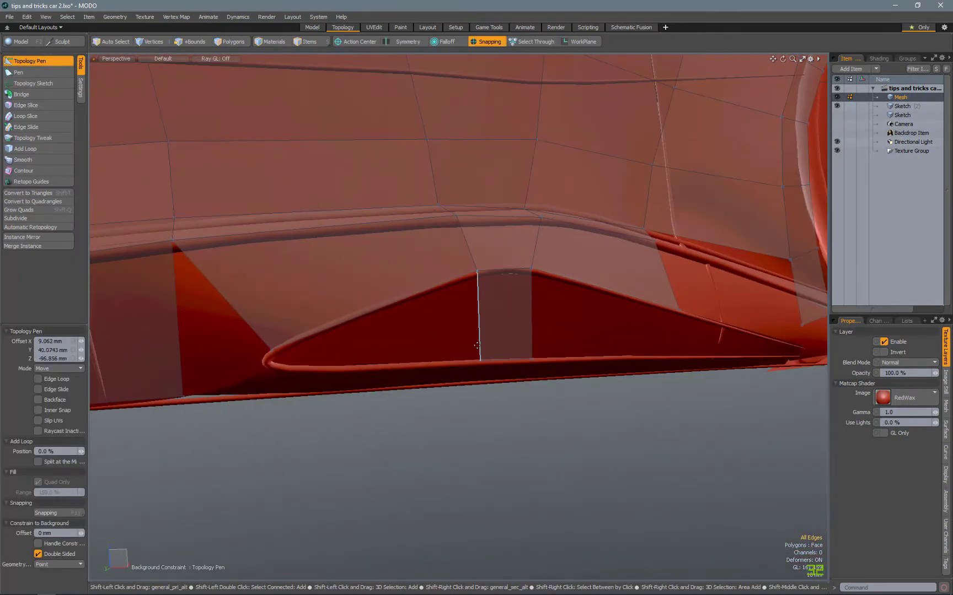
drag(477, 345, 278, 362)
drag(532, 320, 675, 341)
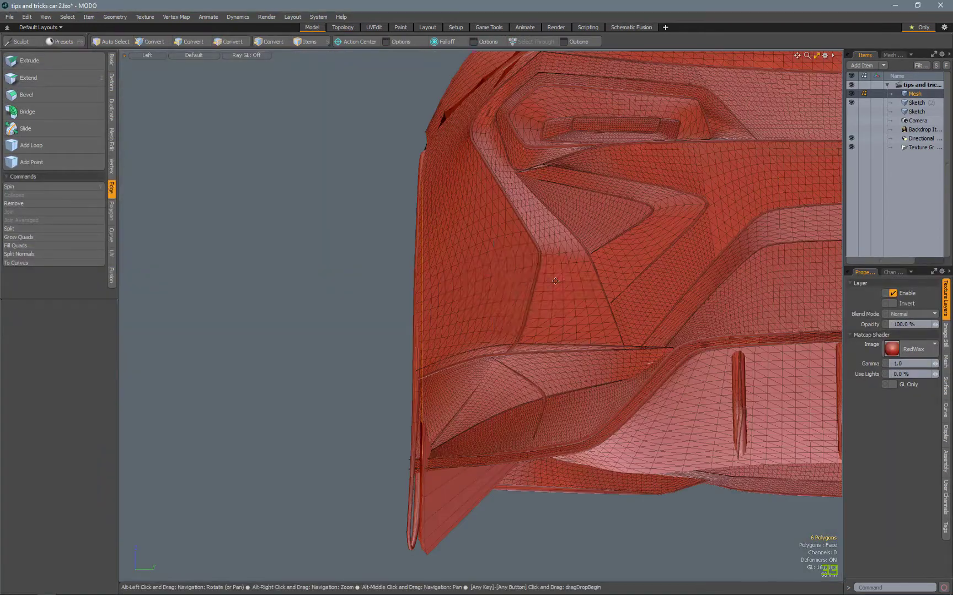
Transform the selected polygons with a Linear falloff.
click(445, 41)
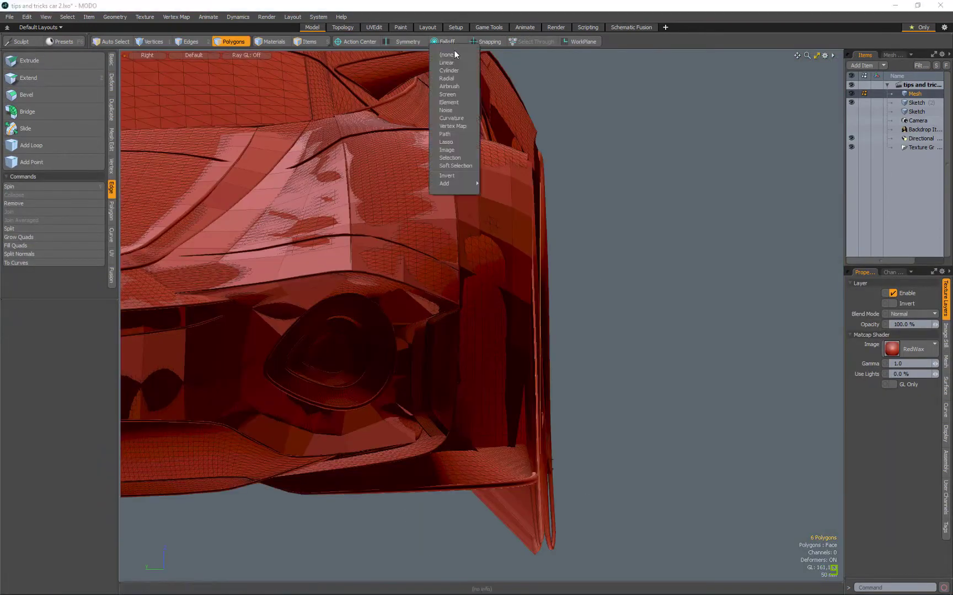
click(446, 62)
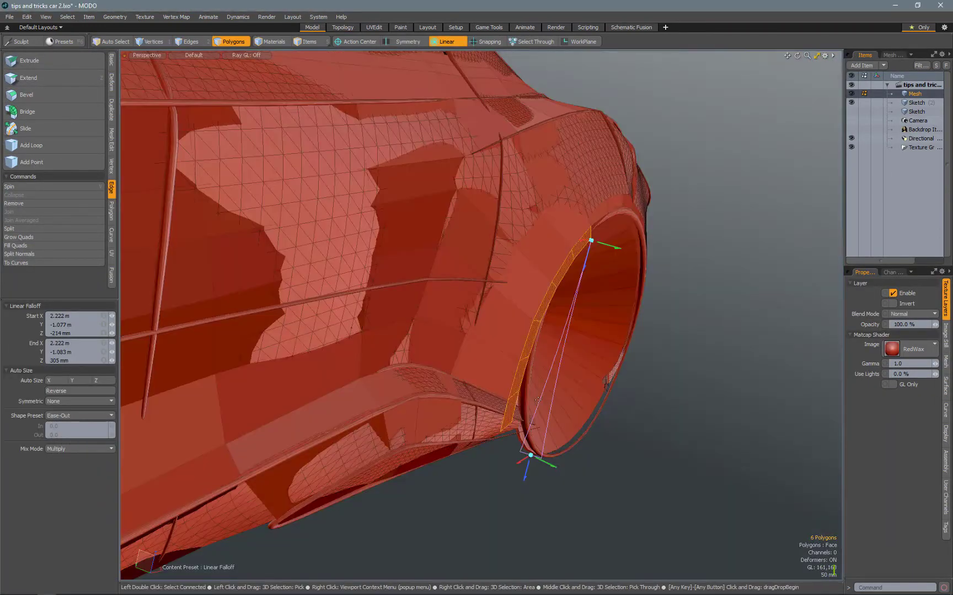
key(w)
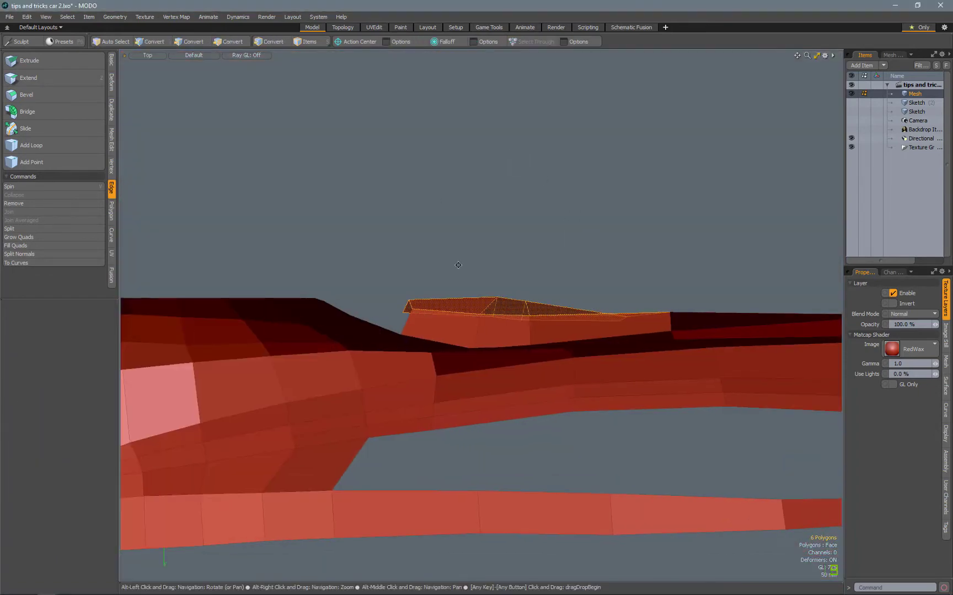
key(y)
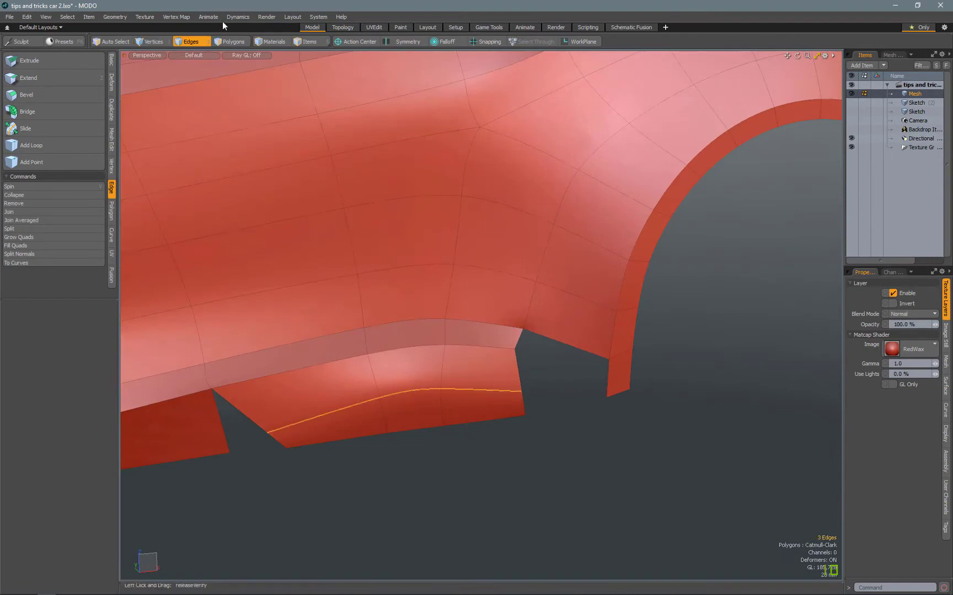
Choose the Vertex Map Weight tool and clear the edge selection.
click(176, 17)
click(204, 110)
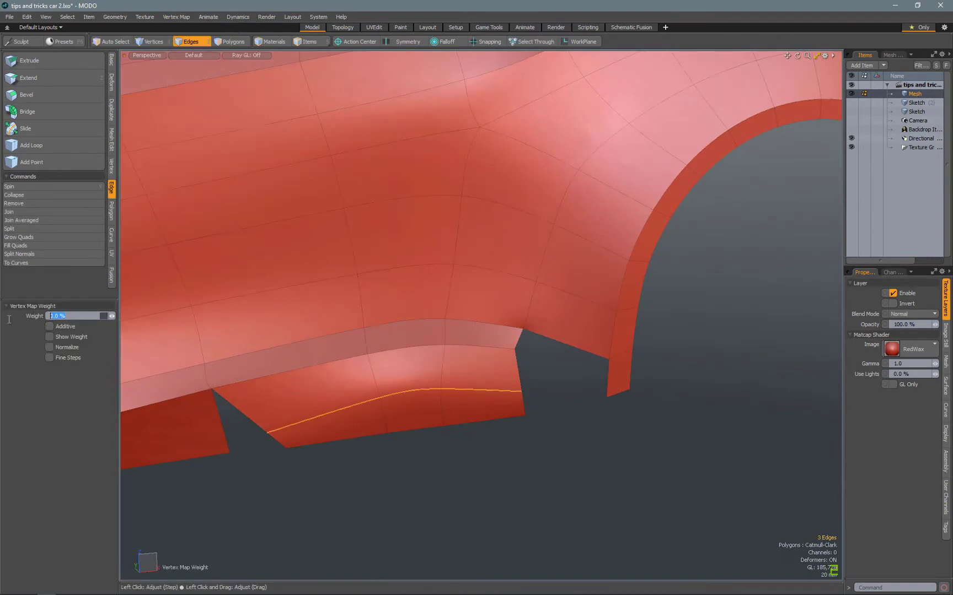
click(551, 386)
scroll(655, 342, down, 5)
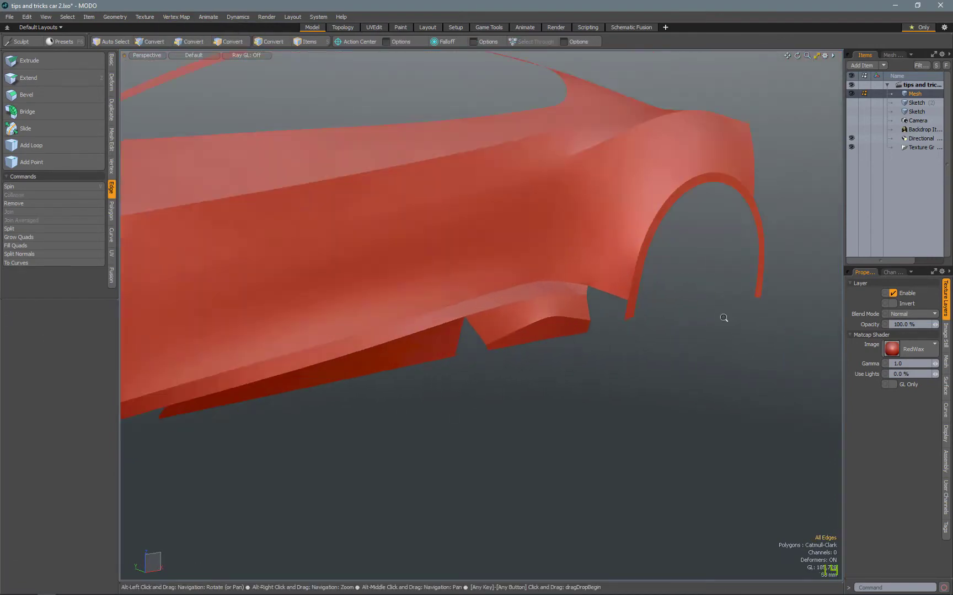
scroll(745, 313, up, 6)
key(Tab)
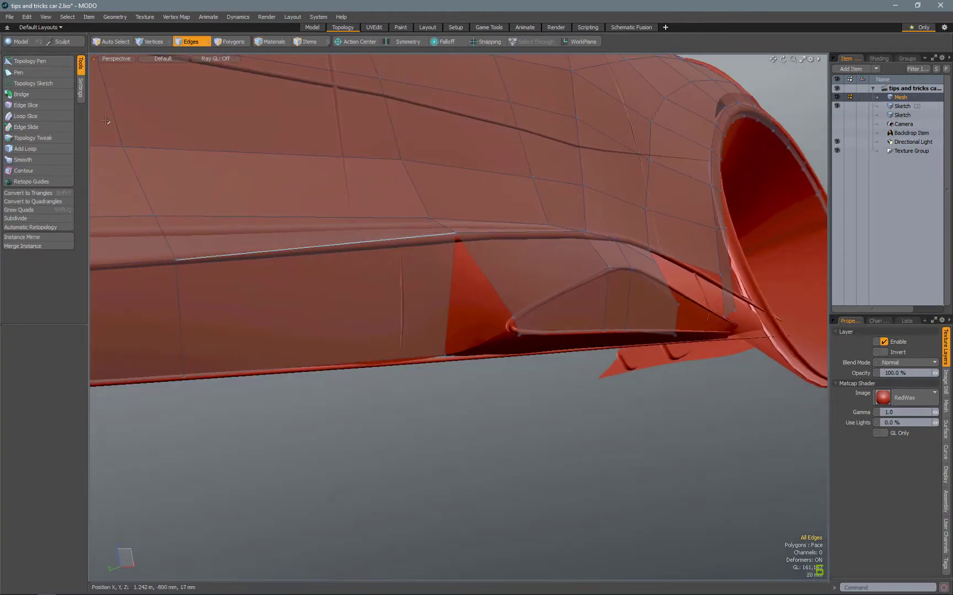
With the Topology Pen active, select an edge on the lower side panel.
click(30, 61)
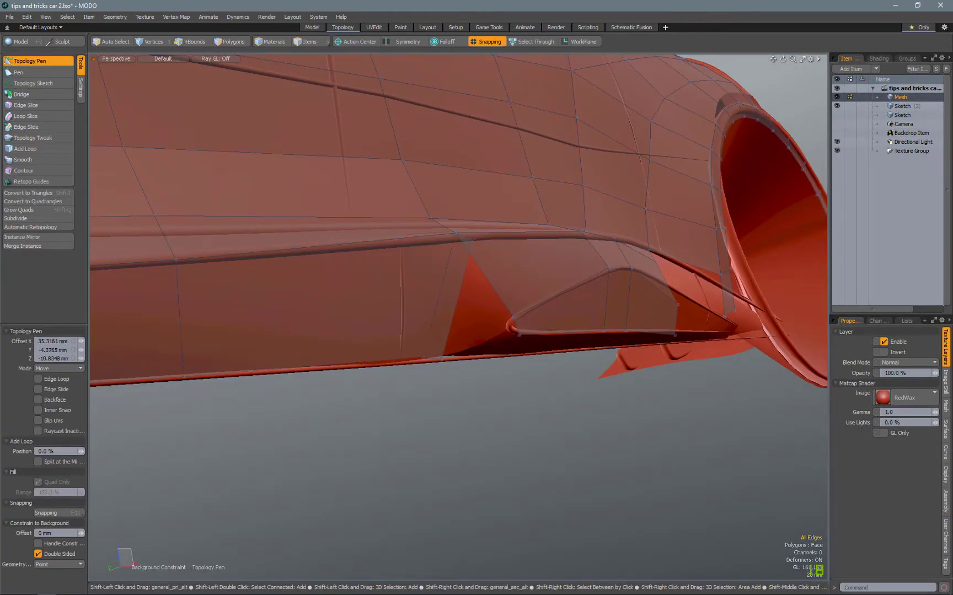
alt+drag(583, 308, 591, 290)
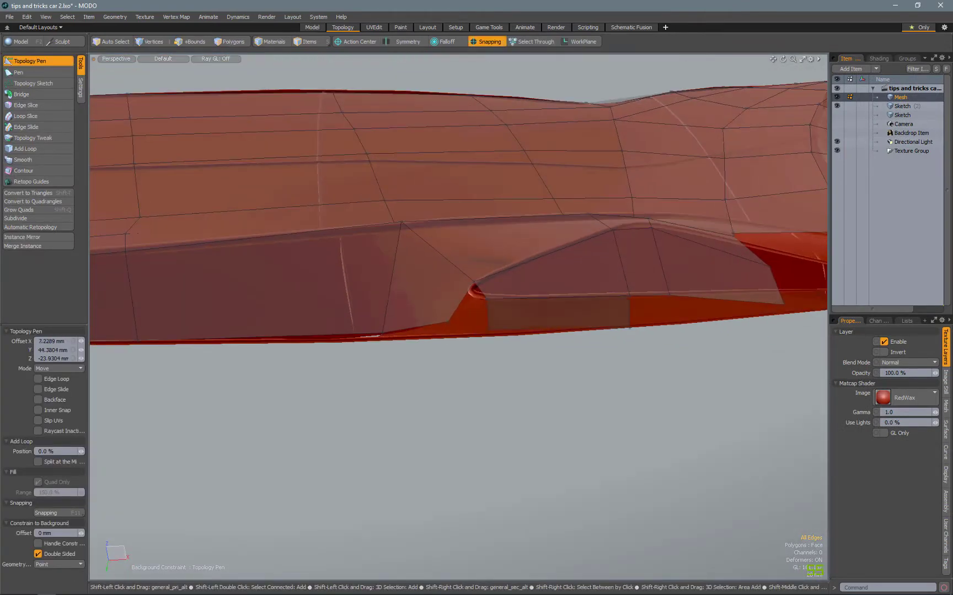
alt+drag(717, 290, 440, 335)
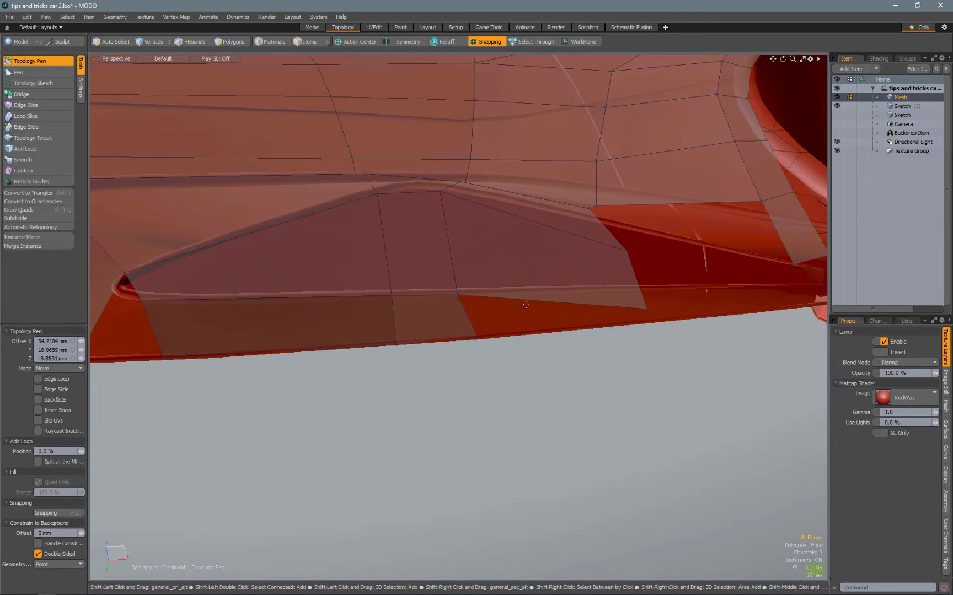
alt+drag(649, 275, 387, 274)
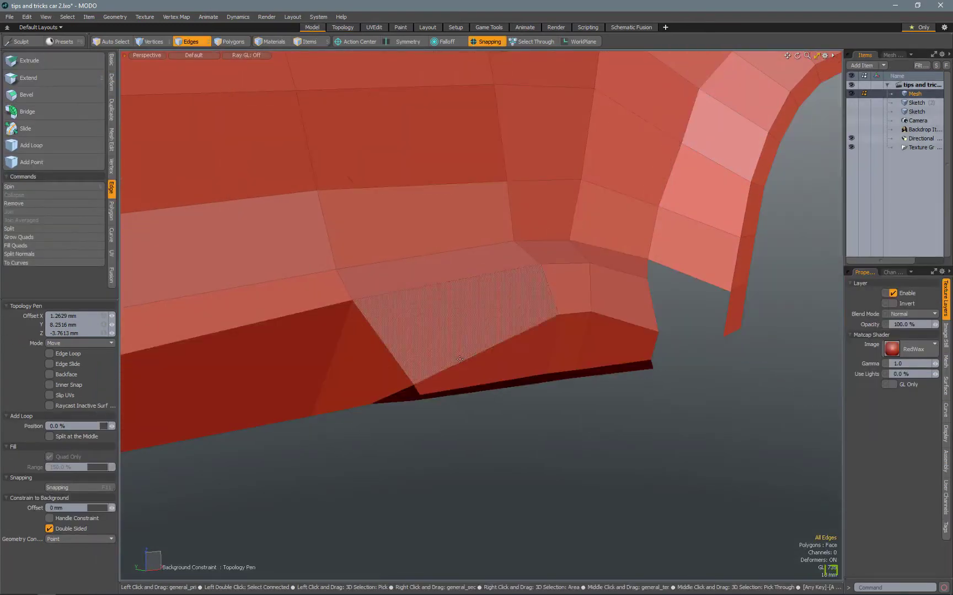
click(435, 370)
key(Tab)
click(176, 16)
click(212, 245)
Extend the lower panel's bottom boundary edges into new polygons under the body.
alt+drag(463, 361, 360, 199)
key(Up)
alt+drag(400, 300, 366, 296)
key(space)
click(386, 332)
key(Up)
key(z)
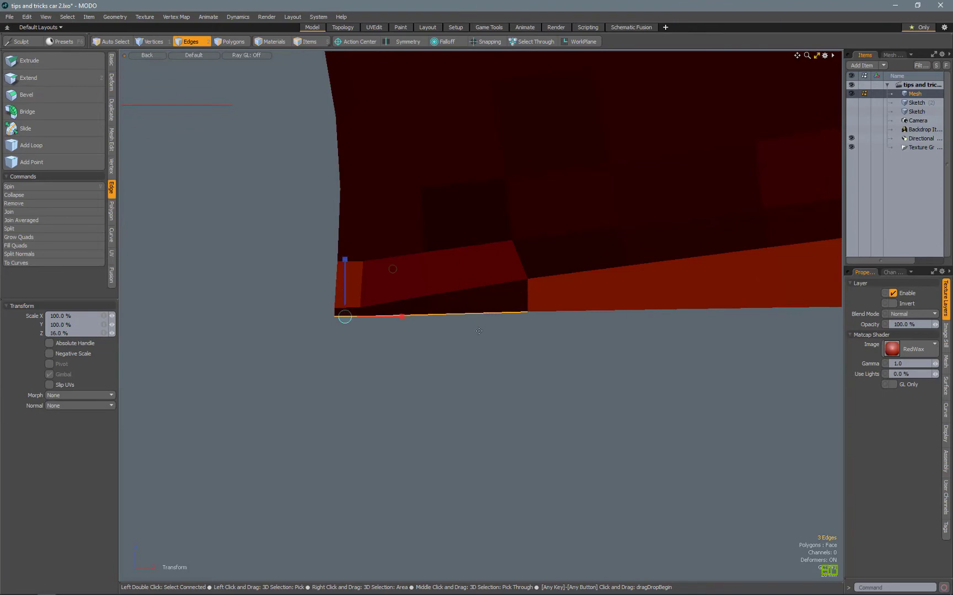
key(w)
Select the full edge loop along the new strip beneath the car.
alt+drag(478, 332, 605, 314)
key(space)
alt+drag(513, 302, 330, 165)
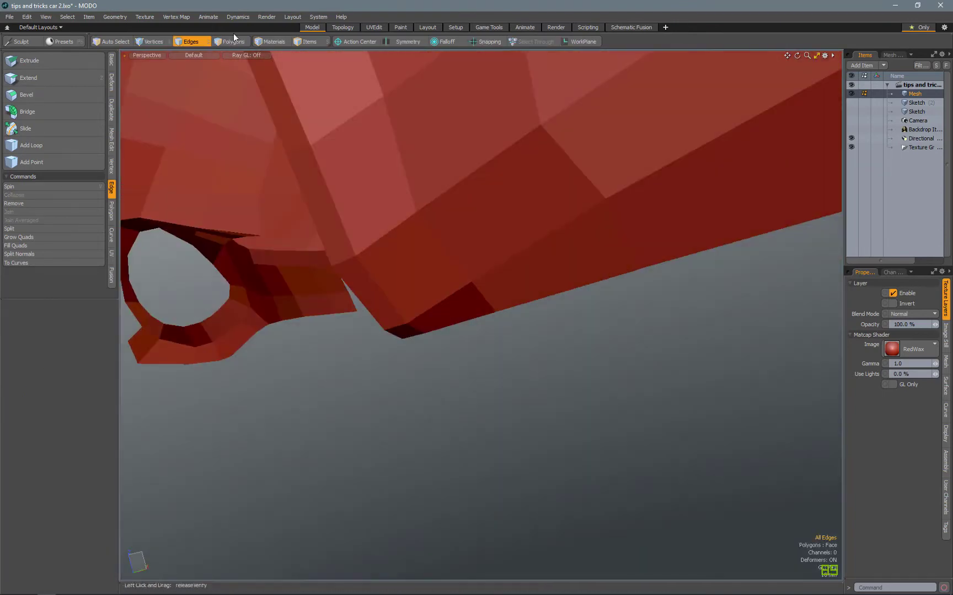
click(112, 168)
alt+drag(419, 232, 557, 275)
key(2)
click(543, 280)
key(w)
key(l)
Set Action Center to Selection and turn the smooth subdivision preview back on.
alt+drag(616, 292, 485, 237)
click(359, 42)
click(361, 70)
key(Tab)
click(176, 16)
click(441, 266)
Turn off the selection action centre and move the selected sill edges.
alt+drag(441, 266, 453, 377)
alt+right_drag(453, 376, 464, 278)
alt+drag(464, 278, 496, 285)
click(353, 33)
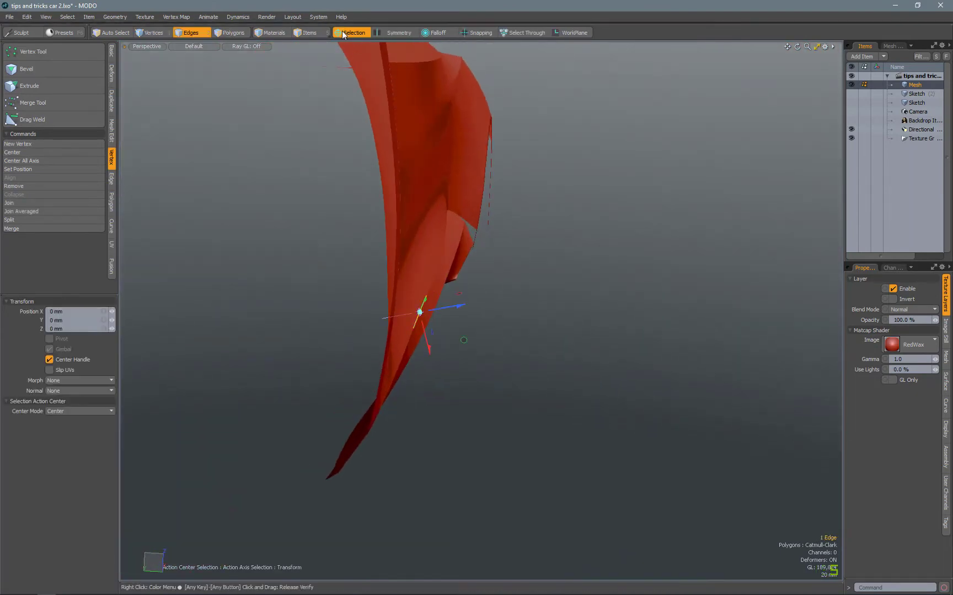
click(347, 40)
key(w)
alt+drag(492, 333, 551, 342)
Add a second skirt edge to the selection and centre transforms on the selection.
key(Tab)
alt+right_drag(551, 342, 560, 385)
shift+click(560, 385)
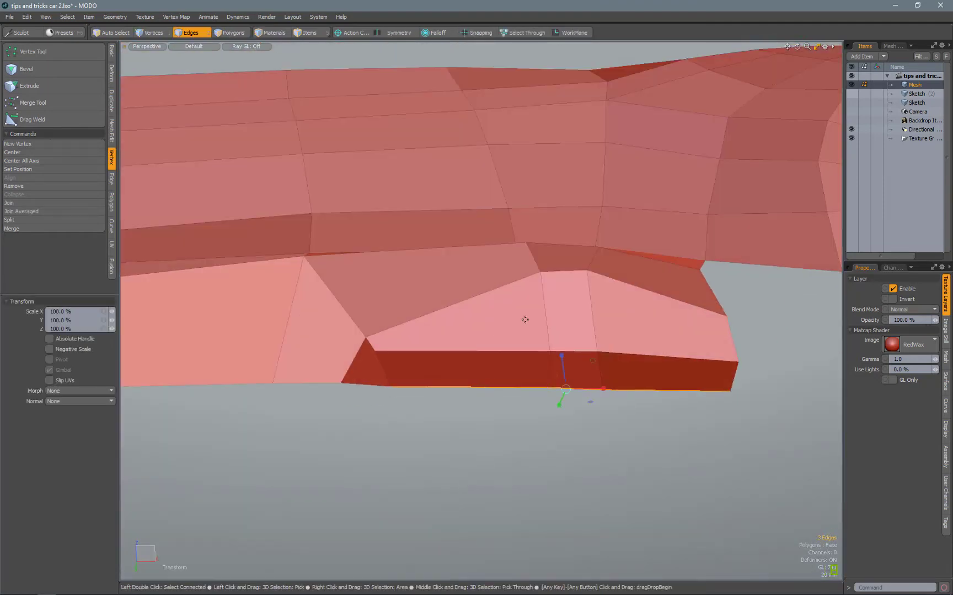
click(351, 33)
click(347, 67)
Select an edge on the car body's underside with smooth subdivision preview on.
alt+right_drag(348, 68, 419, 309)
alt+drag(419, 309, 448, 390)
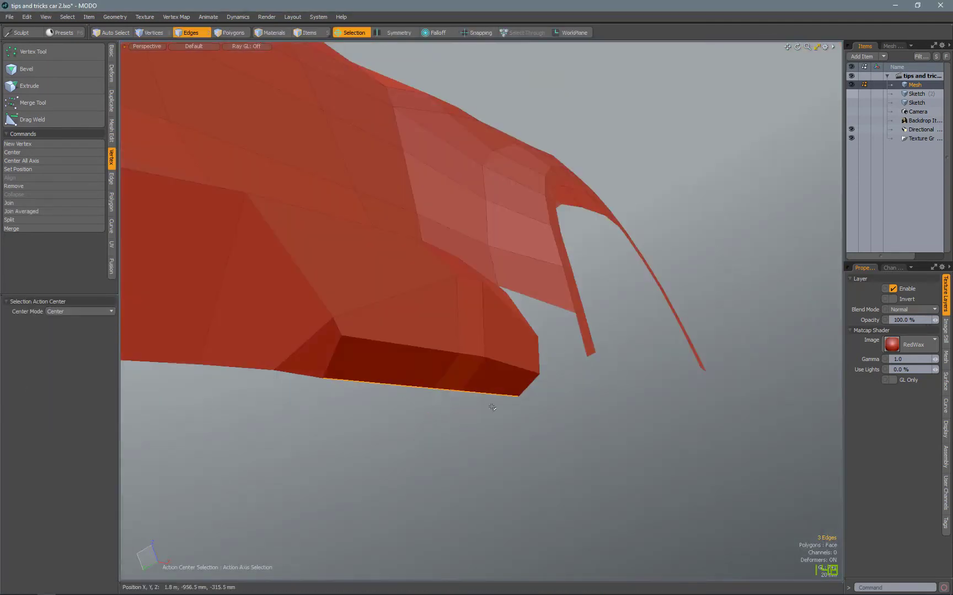
key(Tab)
alt+drag(502, 417, 506, 368)
click(505, 368)
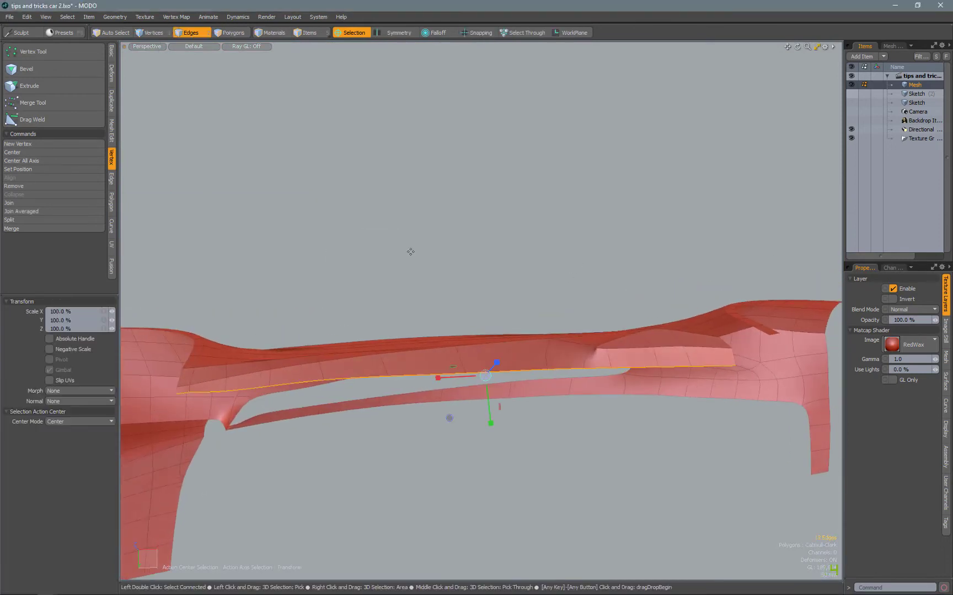
Try a linear falloff across the underside edges from the back, then cancel it.
key(ctrl+Down)
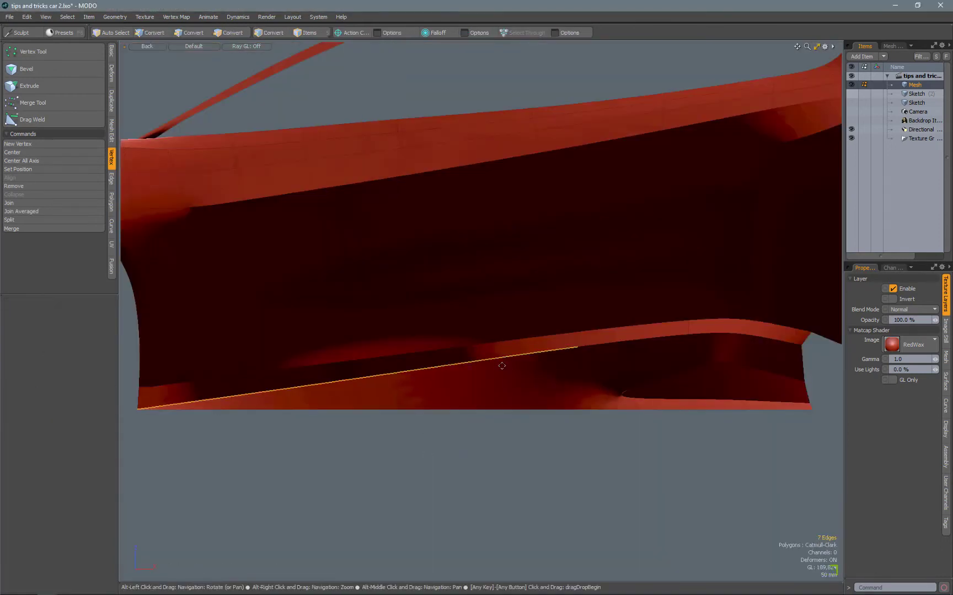
alt+right_drag(502, 366, 525, 304)
alt+right_drag(630, 314, 259, 382)
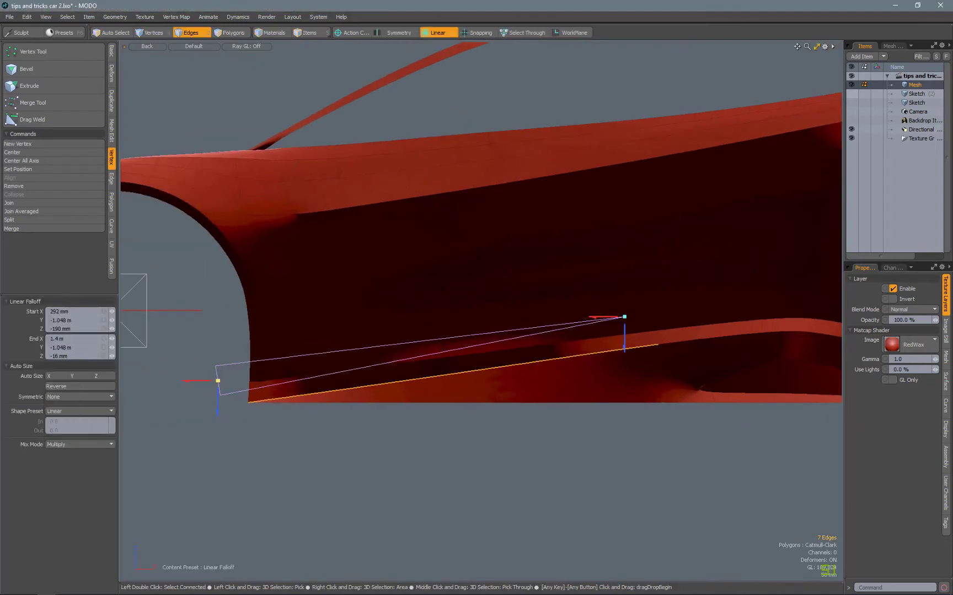
key(Escape)
alt+drag(419, 353, 643, 173)
Switch to vertices and close in on the side skirt from the top view.
key(Tab)
key(1)
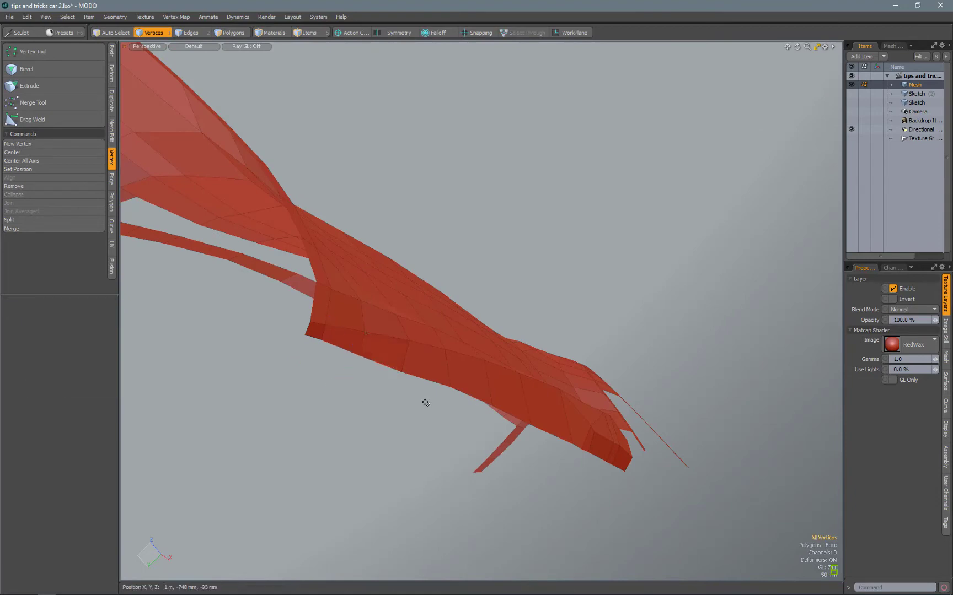
key(Tab)
alt+drag(426, 402, 398, 302)
key(2)
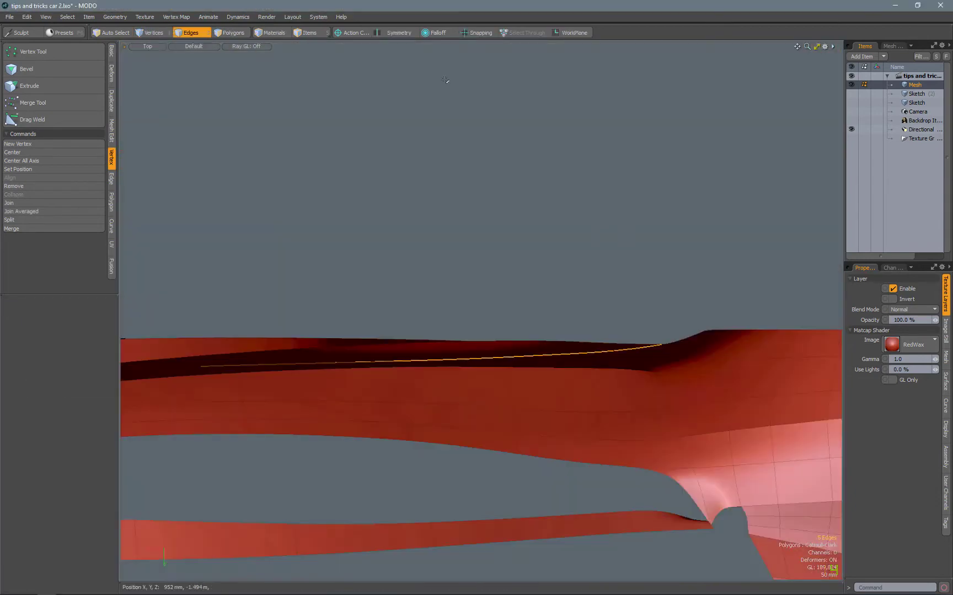
Move the side edges with a Linear falloff set to Symmetric End and Ease-In.
click(439, 33)
click(436, 55)
click(80, 396)
click(77, 417)
key(w)
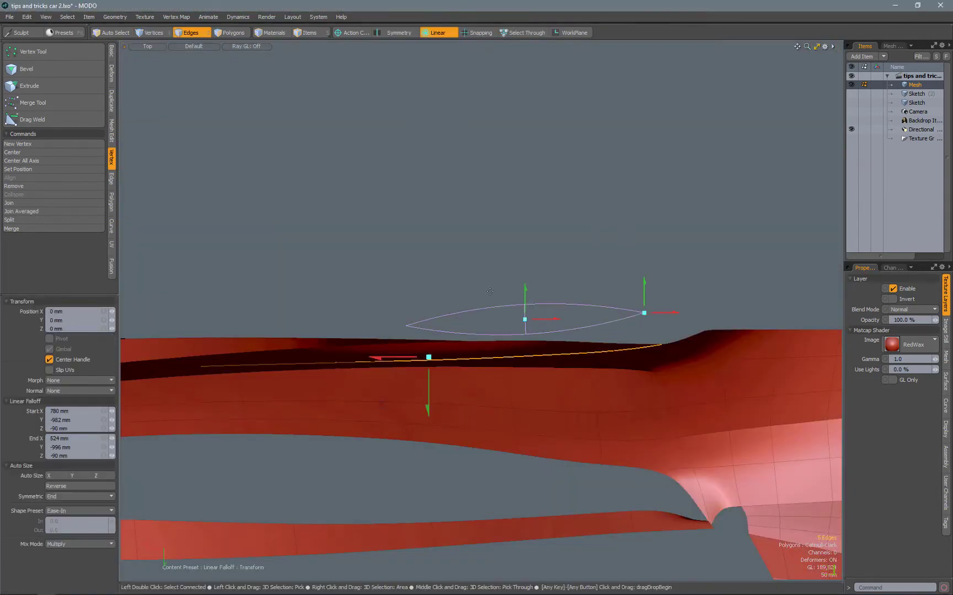
alt+drag(426, 358, 386, 307)
key(space)
Select the lone edge at the wheel-arch lip and inspect the rear wheel arch.
click(584, 246)
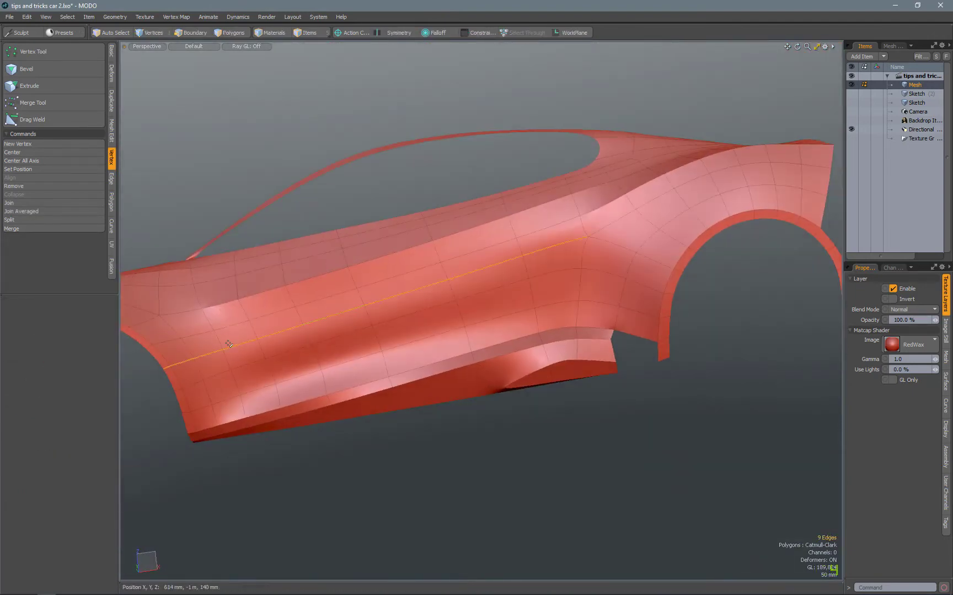
alt+drag(207, 354, 566, 410)
scroll(596, 386, up, 5)
key(ctrl+space)
Transform the selected wheel-arch edge from the back view.
click(590, 383)
click(614, 389)
key(y)
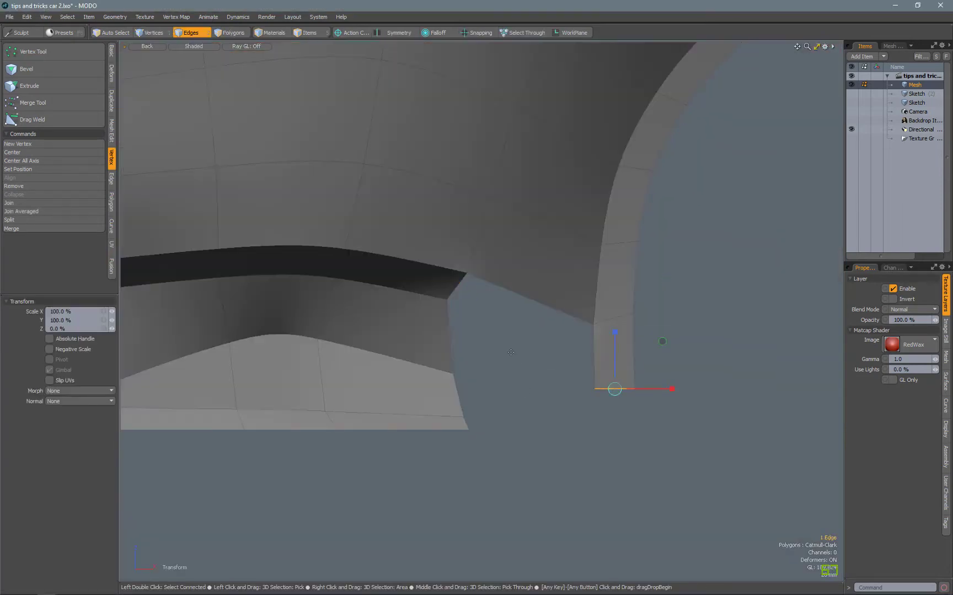
mouse_move(614, 390)
alt+mouse_down()
mouse_move(634, 381)
mouse_move(594, 393)
mouse_move(521, 298)
mouse_move(595, 325)
mouse_move(465, 306)
alt+mouse_up()
key(w)
key(2)
Try adding an edge loop around the wheel arch, then drop the loop tool.
key(alt+l)
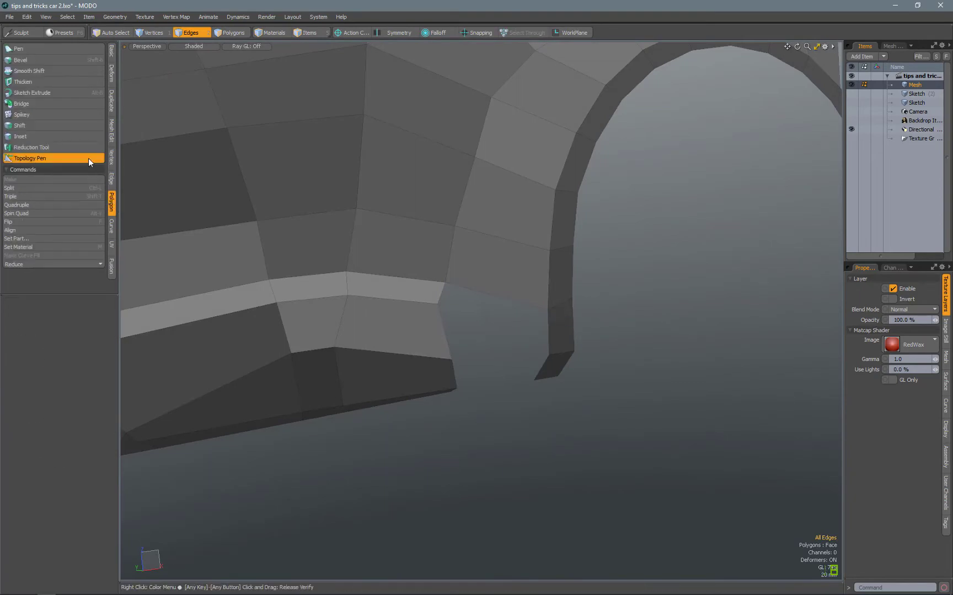
alt+drag(209, 180, 496, 300)
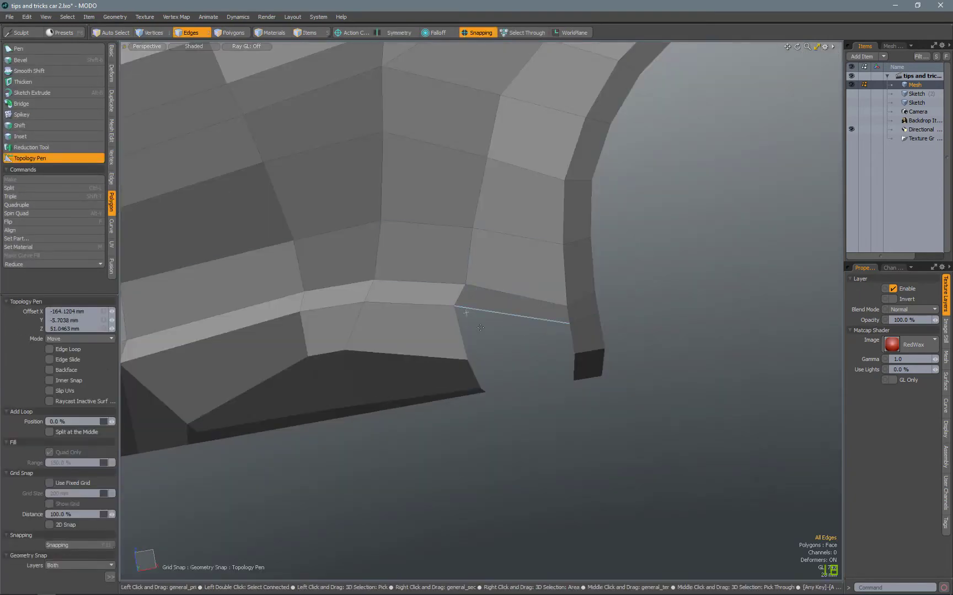
key(q)
key(alt+l)
alt+drag(386, 275, 174, 190)
key(q)
Move the edge at the arch end and redraw with snapping to the reference.
click(591, 386)
key(w)
key(q)
key(x)
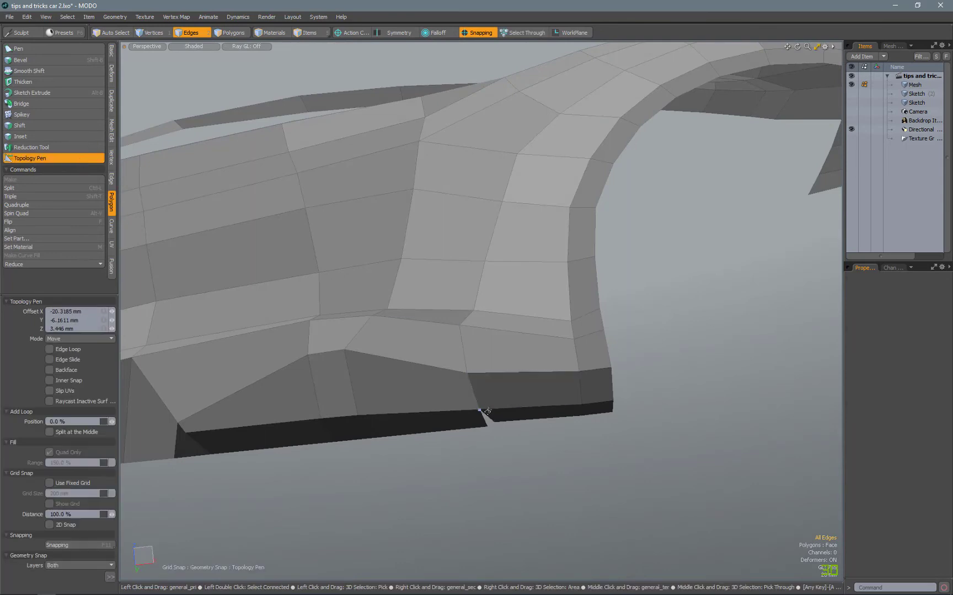
key(q)
key(Tab)
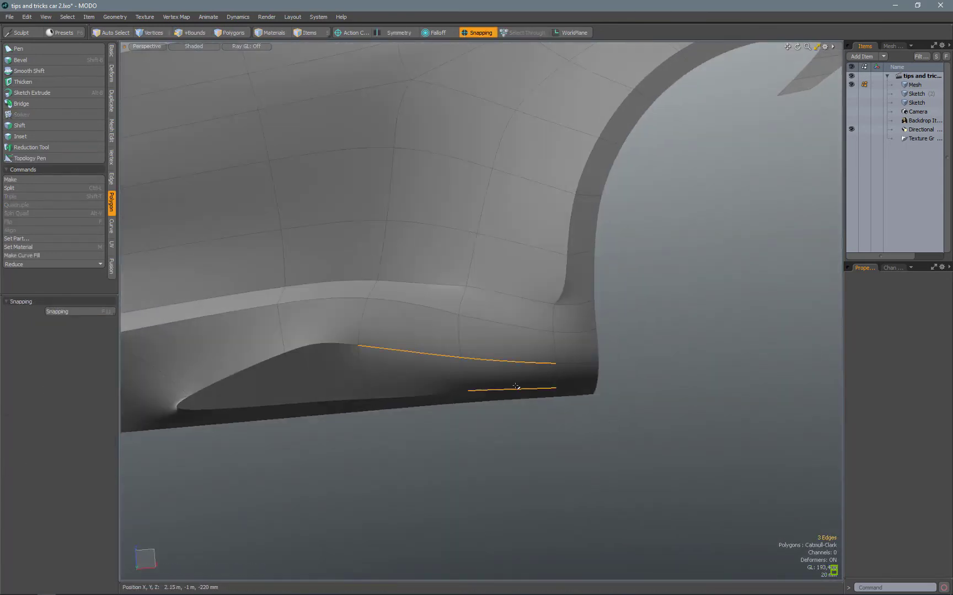
Select and inspect the edge loop around the arch, then clear the selection.
alt+drag(386, 331, 458, 348)
key(Escape)
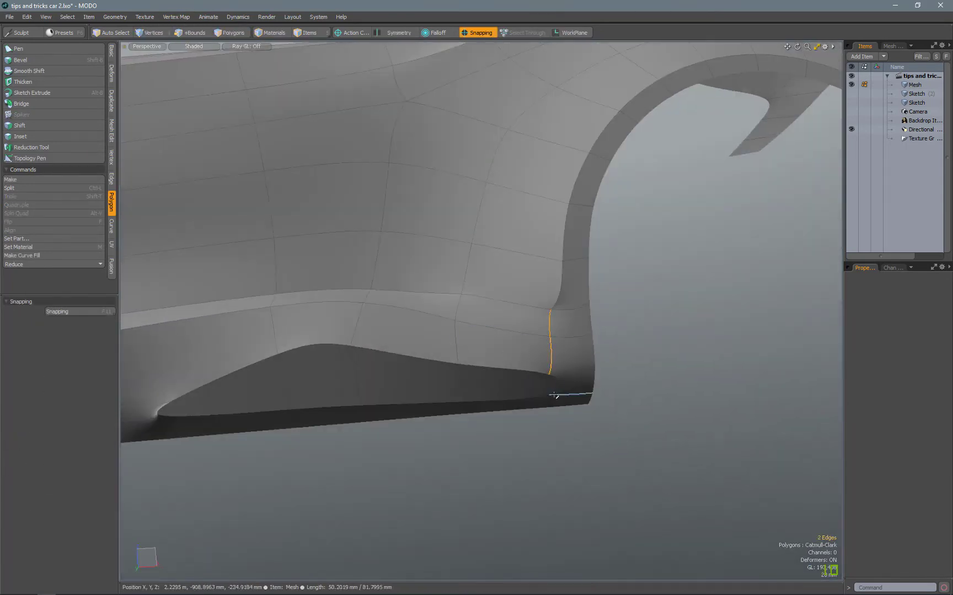
key(l)
alt+drag(551, 399, 421, 197)
key(Tab)
key(Escape)
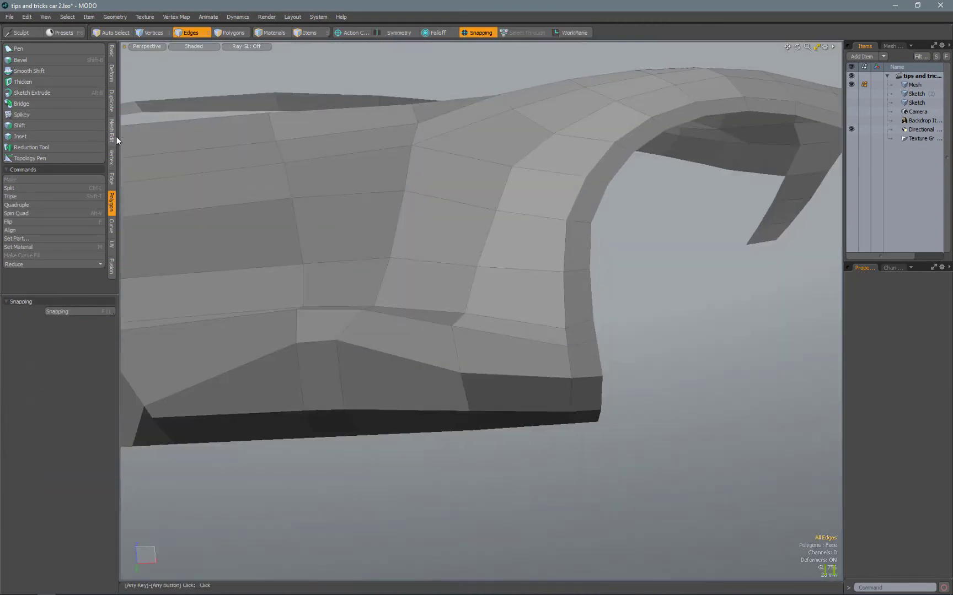
Slice a new edge about 60% along the lower skirt and view the smoothed body.
click(112, 135)
click(32, 85)
alt+drag(233, 83, 506, 397)
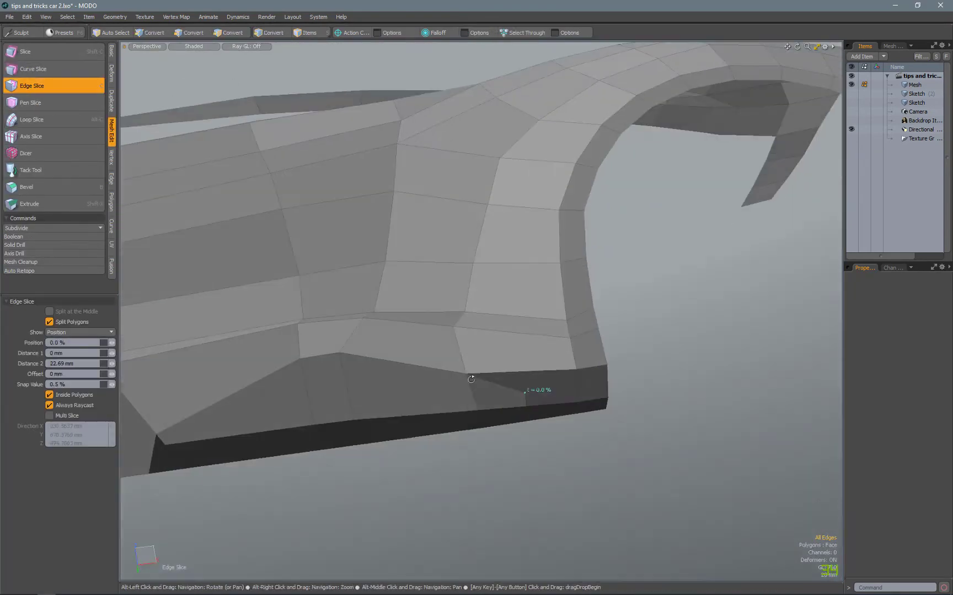
key(space)
click(593, 366)
key(c)
alt+drag(463, 315, 545, 288)
key(Tab)
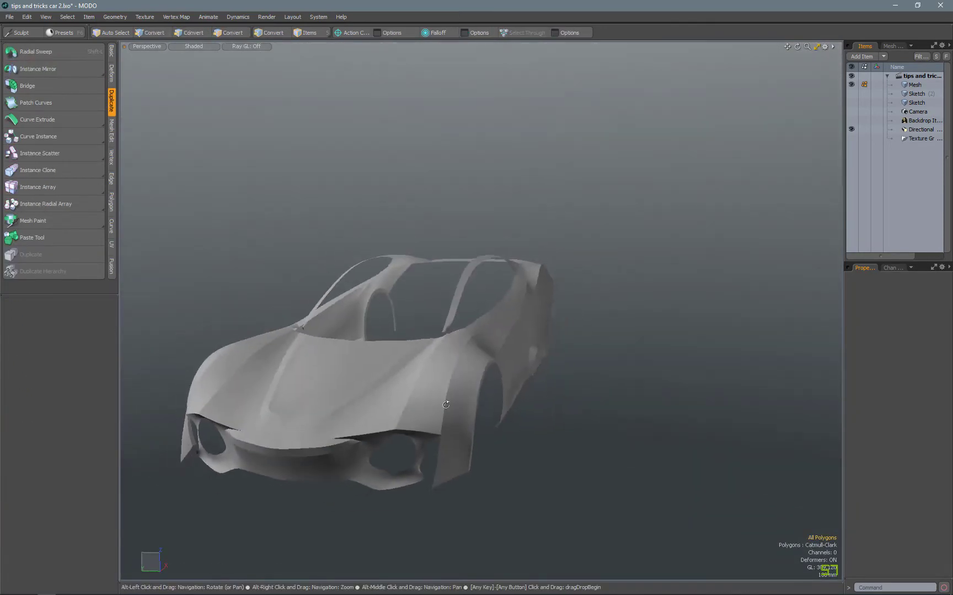
Check the smoothed car from front three-quarter and orthographic side views, then switch to Polygons.
alt+drag(386, 330, 472, 336)
key(ctrl+space)
click(464, 357)
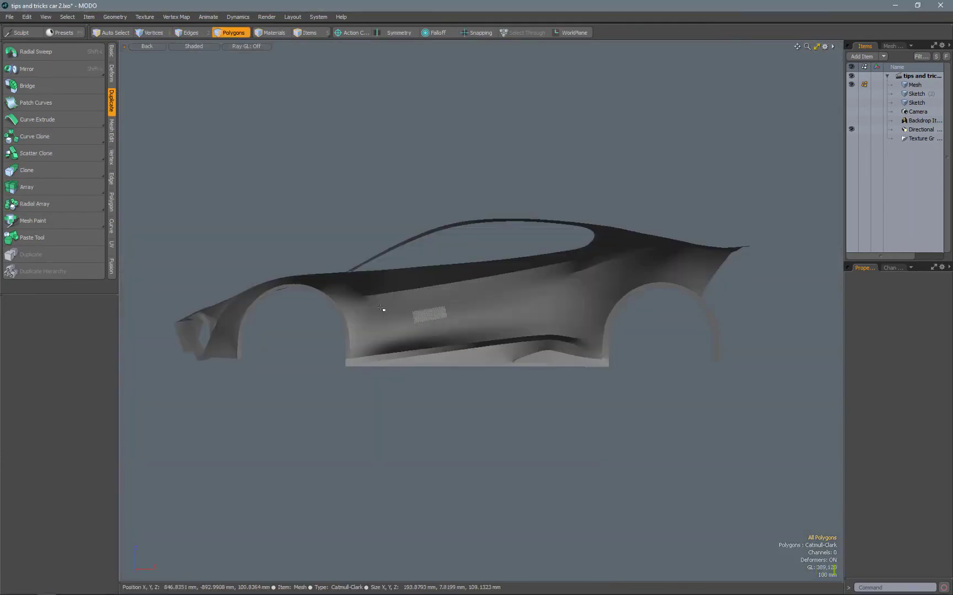
key(ctrl+space)
click(503, 387)
key(3)
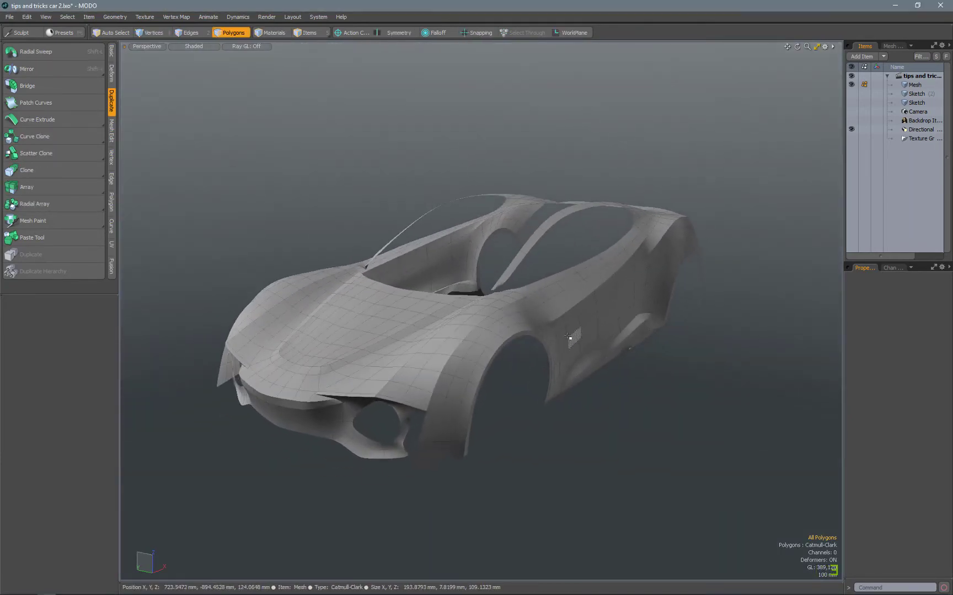
alt+drag(561, 338, 718, 331)
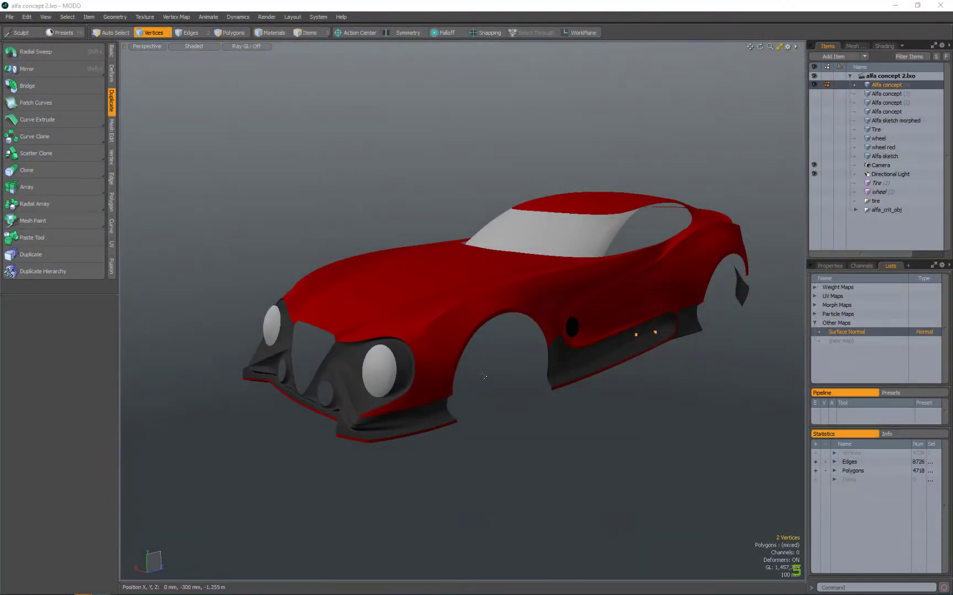
click(483, 375)
Widen the 3D view and orbit the red car through head-on front, straight rear and side angles.
alt+drag(572, 337, 622, 359)
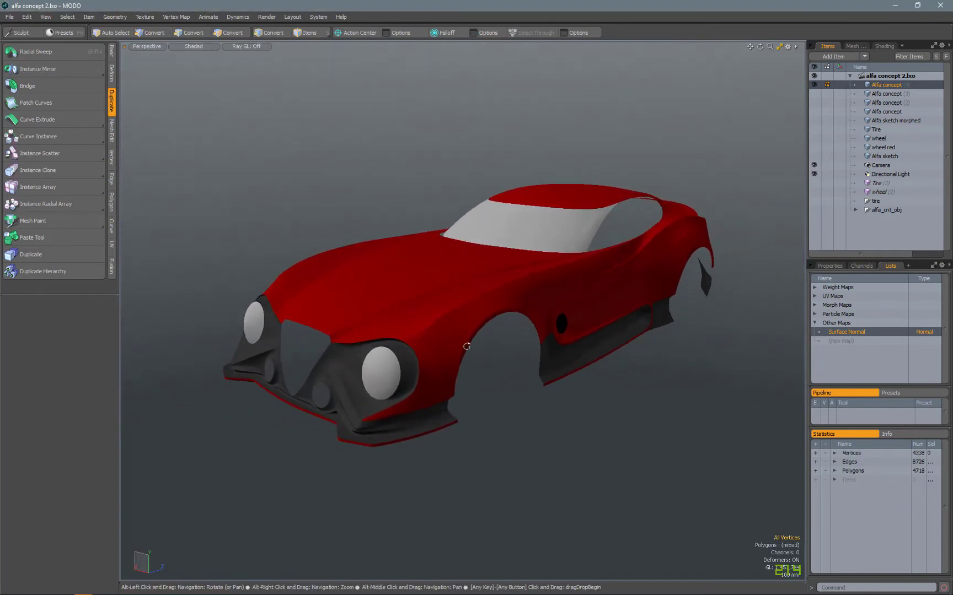
alt+drag(459, 354, 480, 359)
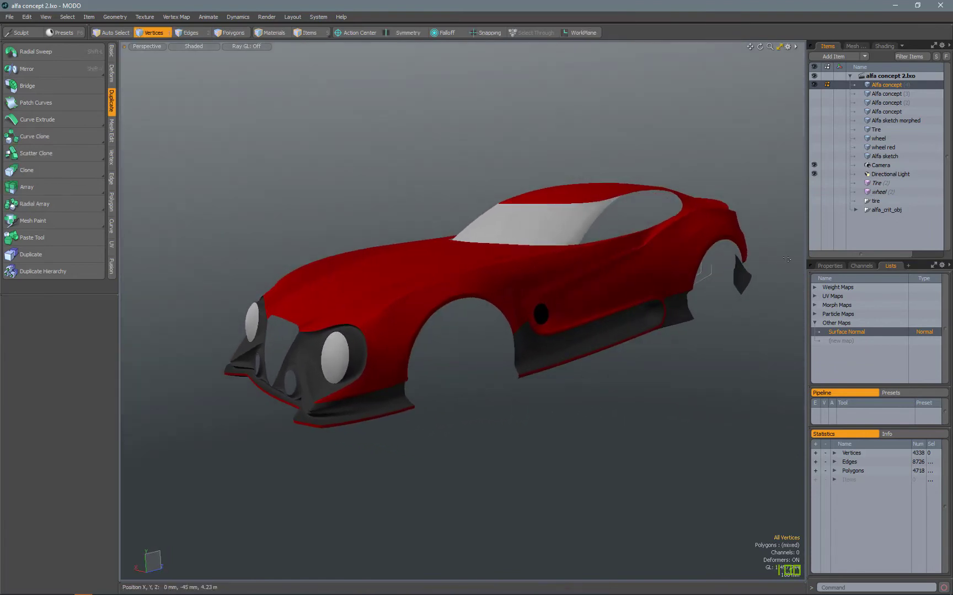
drag(806, 240, 835, 240)
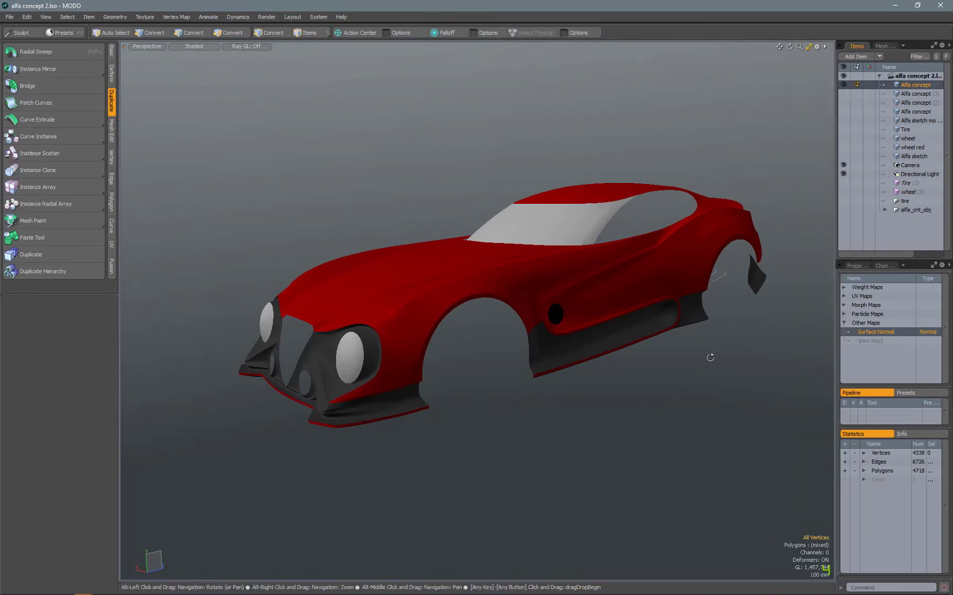
alt+drag(703, 365, 685, 333)
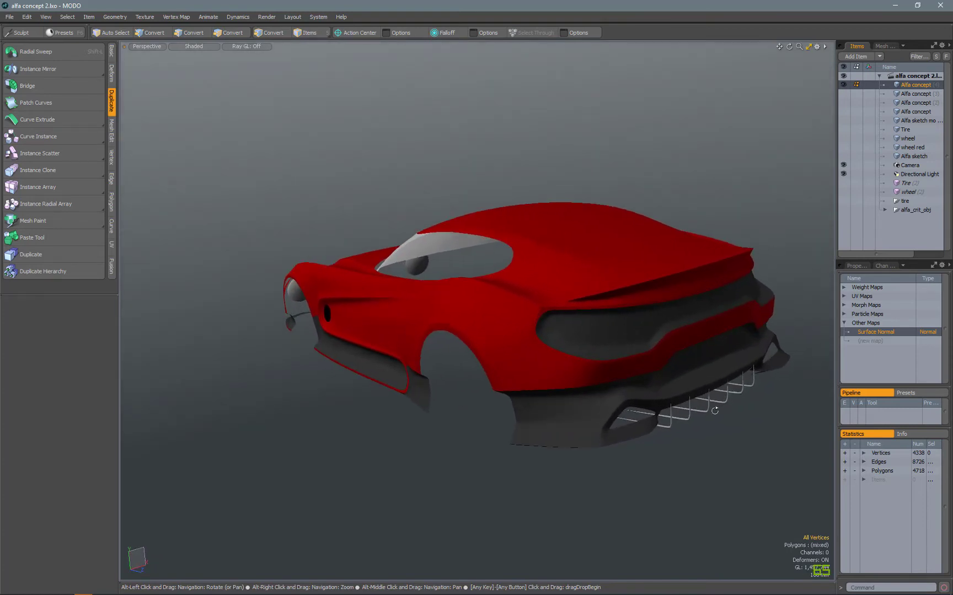
alt+drag(746, 446, 636, 366)
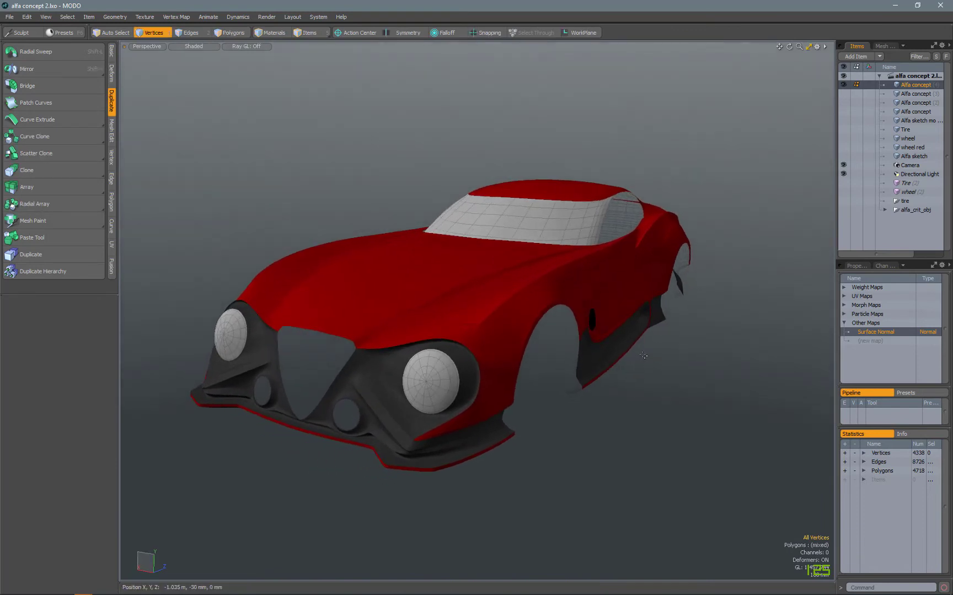
alt+drag(554, 172, 834, 137)
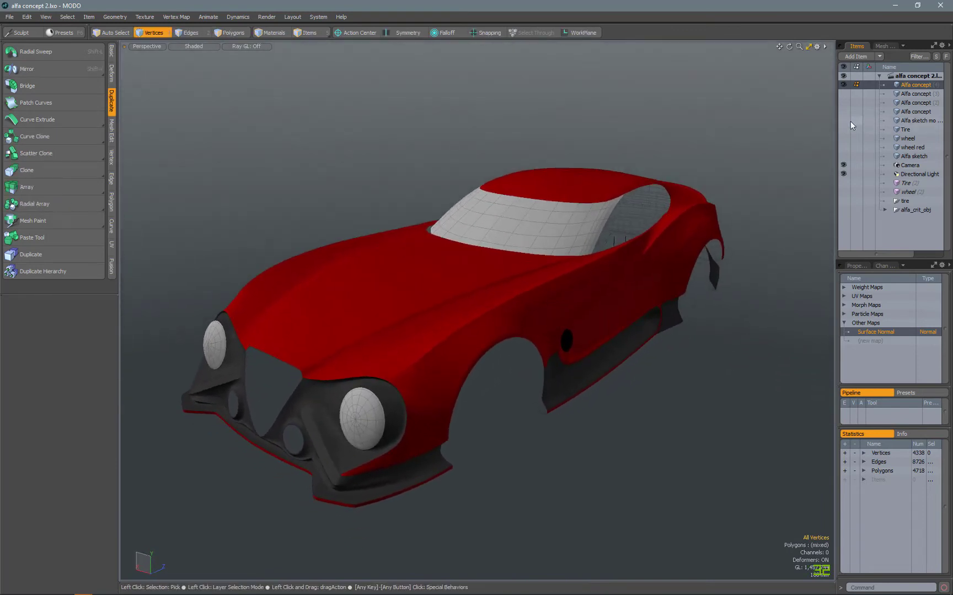
alt+drag(479, 223, 512, 219)
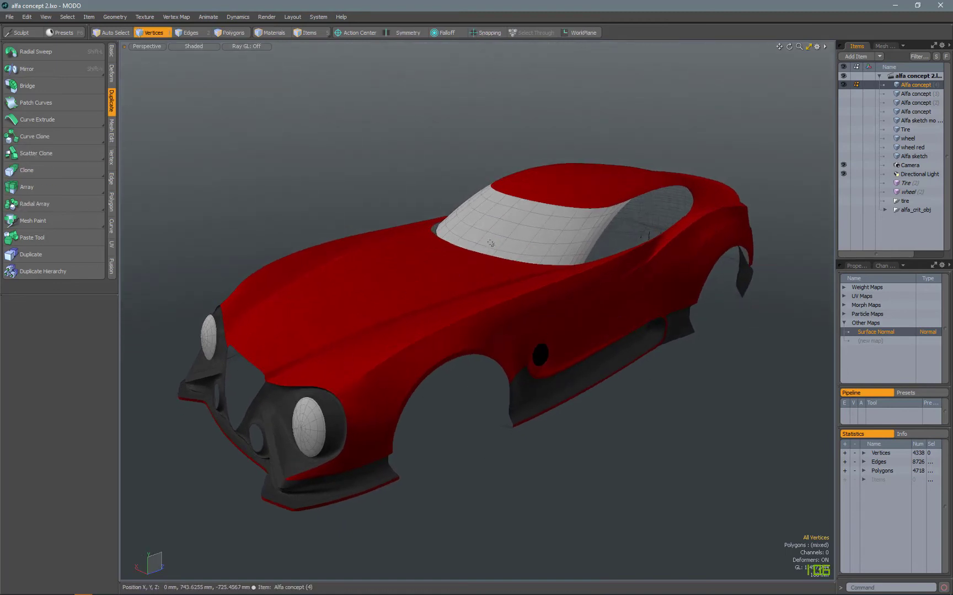
alt+drag(501, 245, 402, 265)
alt+drag(394, 351, 574, 361)
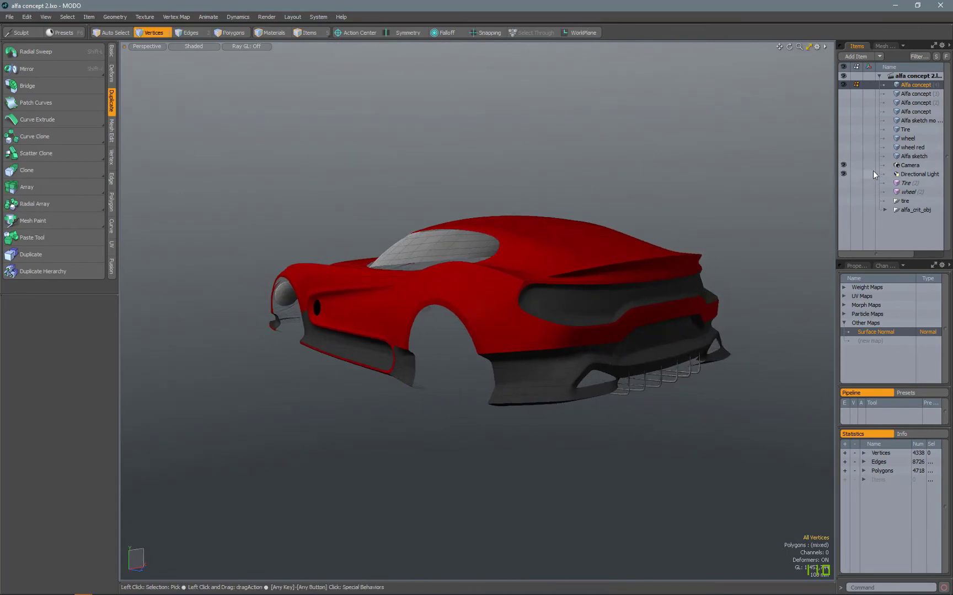
Show alfa_crit_obj, hide Alfa concept (4), show Alfa sketch, then hide alfa_crit_obj.
click(843, 210)
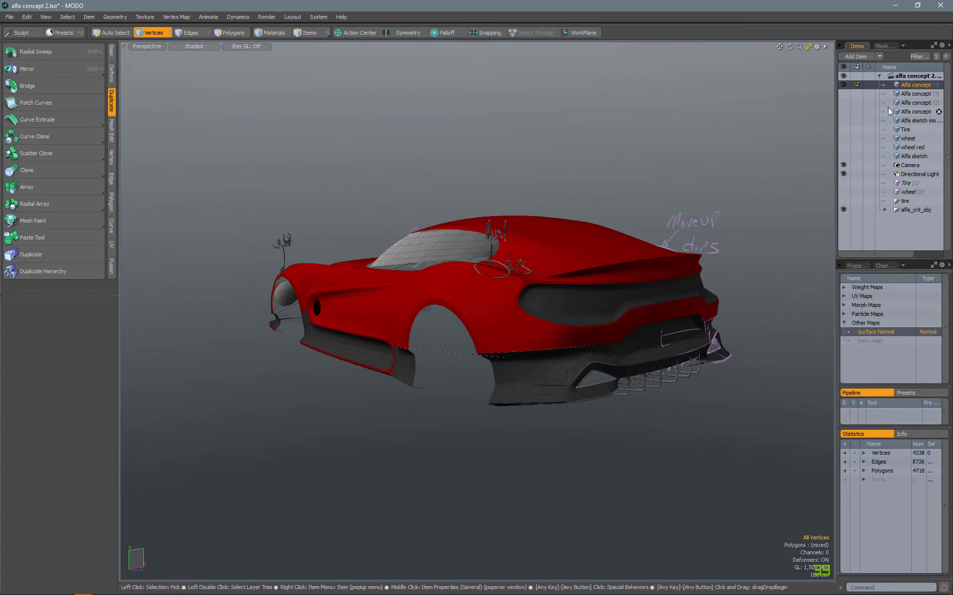
click(913, 209)
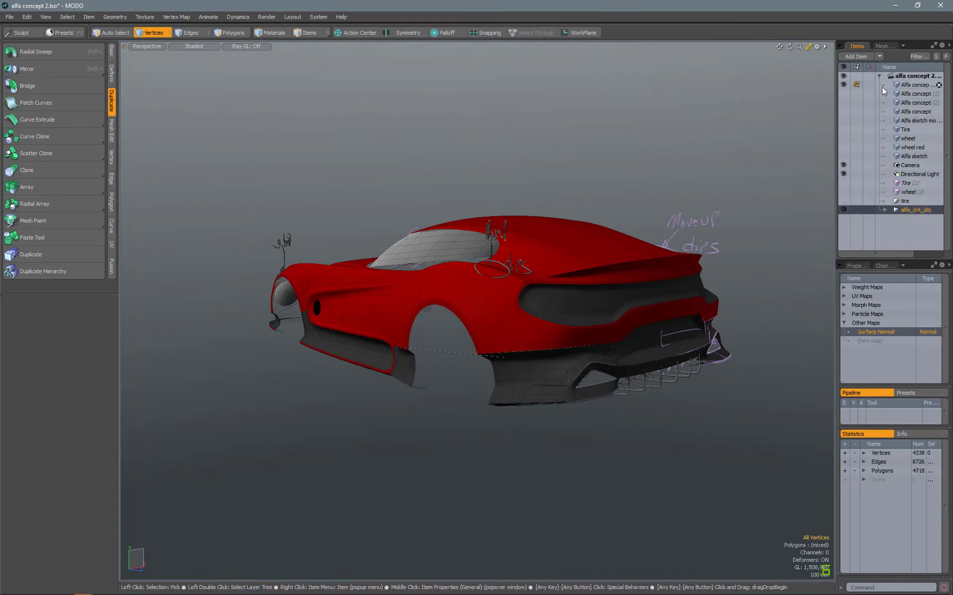
click(843, 85)
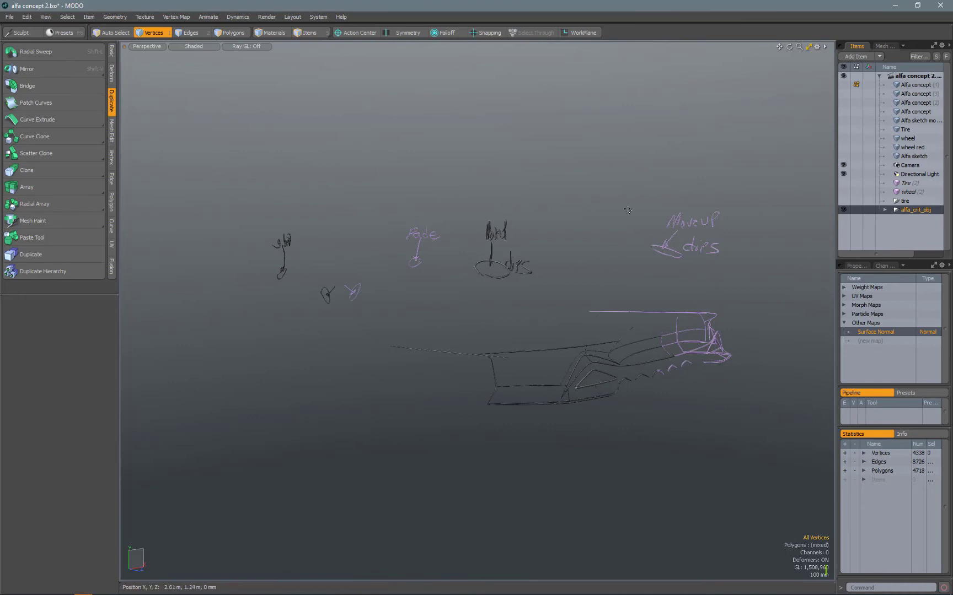
click(843, 156)
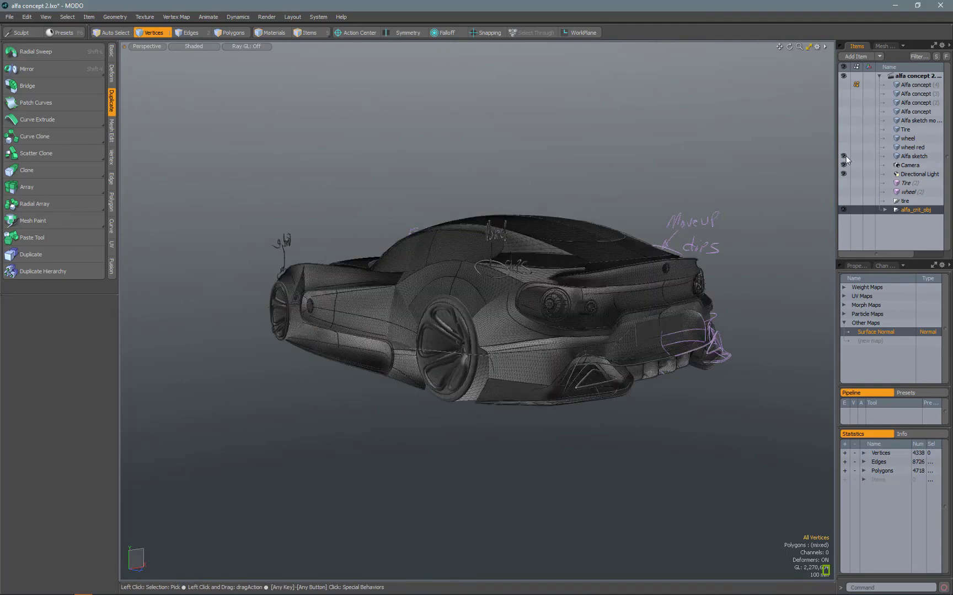
mouse_move(595, 341)
alt+mouse_down()
mouse_move(644, 352)
mouse_move(518, 370)
mouse_move(662, 331)
alt+mouse_up()
click(843, 209)
click(908, 156)
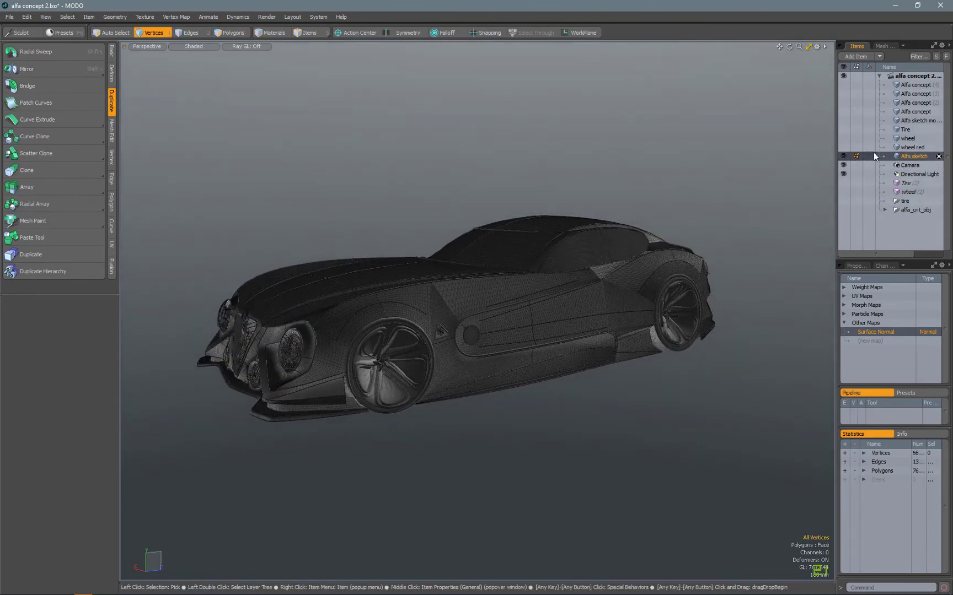
Show the Alfa sketch morphed mesh and check it from the Back and Left views.
click(843, 120)
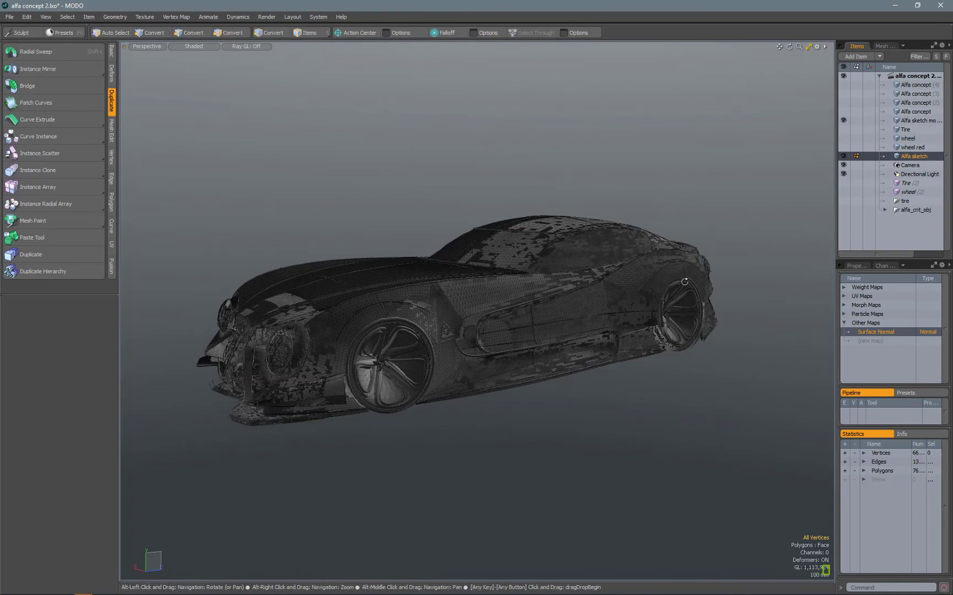
alt+drag(819, 174, 609, 302)
key(ctrl+space)
key(Escape)
key(ctrl+space)
click(647, 310)
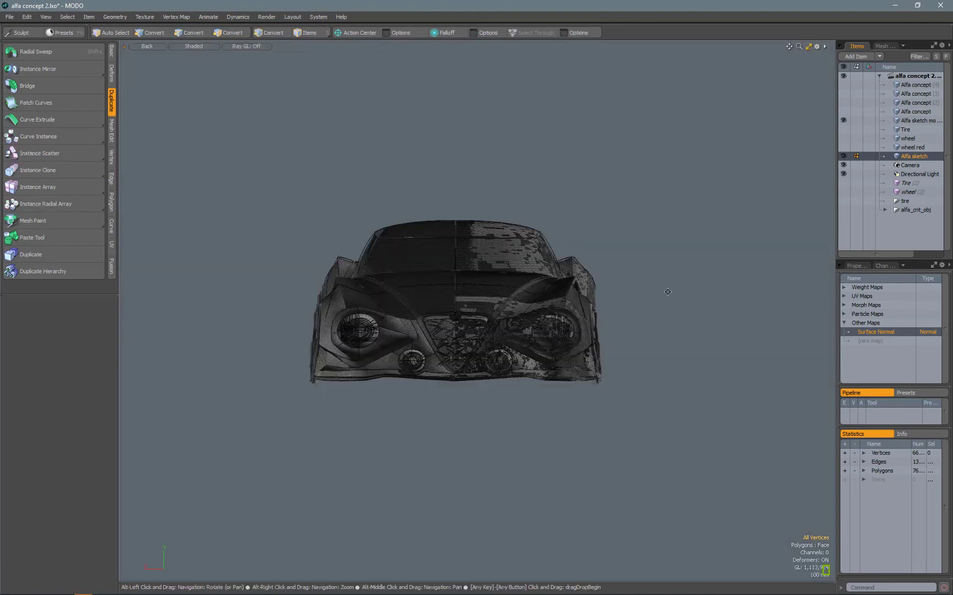
click(609, 291)
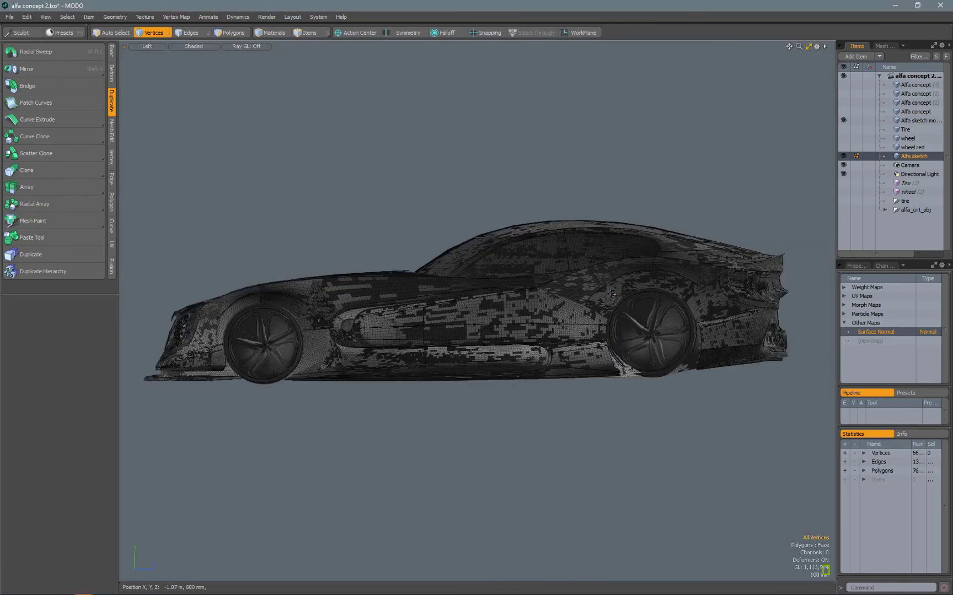
Toggle the Alfa sketch mesh on and off to compare, leaving its wheels visible.
click(912, 121)
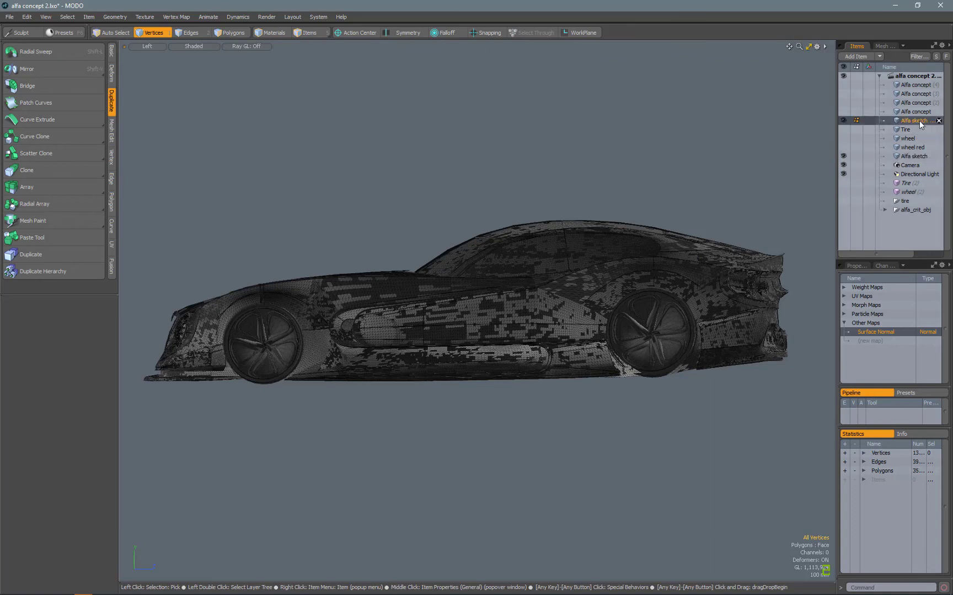
click(843, 156)
click(843, 156)
click(843, 156)
click(843, 156)
click(909, 156)
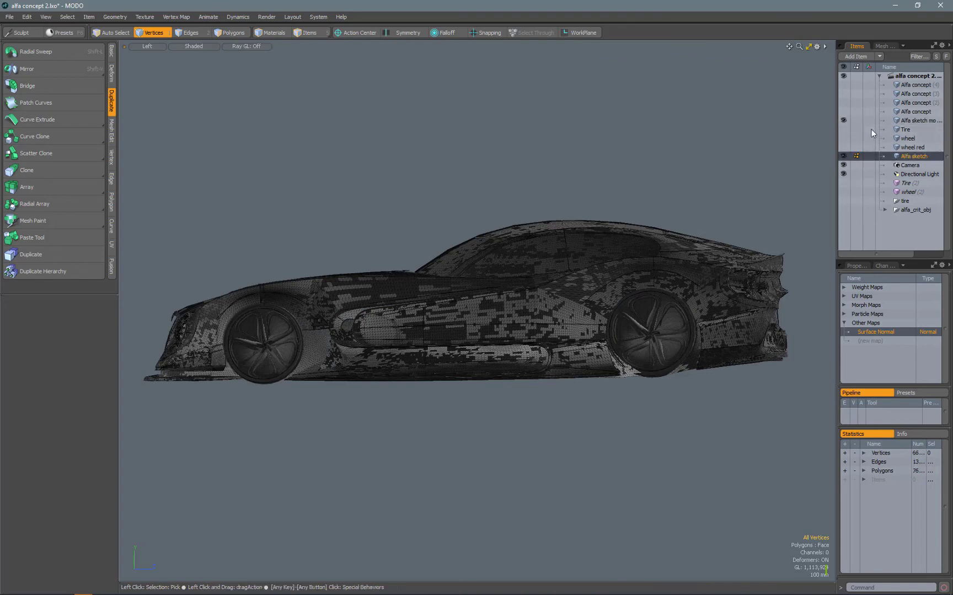
Flick the Alfa sketch morphed overlay on and off to compare, then orbit in perspective.
click(844, 121)
click(843, 121)
click(844, 120)
click(843, 121)
click(844, 121)
click(844, 121)
click(843, 121)
click(843, 120)
alt+drag(470, 329, 686, 273)
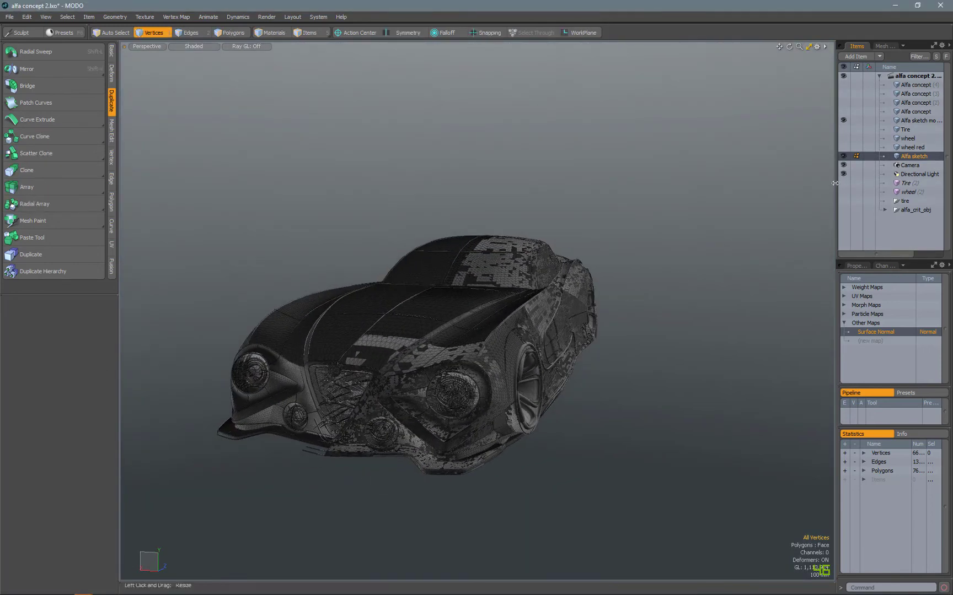
Compare the morphed overlay again with repeated toggles, leaving it hidden.
click(844, 120)
click(843, 121)
click(844, 121)
click(843, 120)
click(843, 121)
click(844, 120)
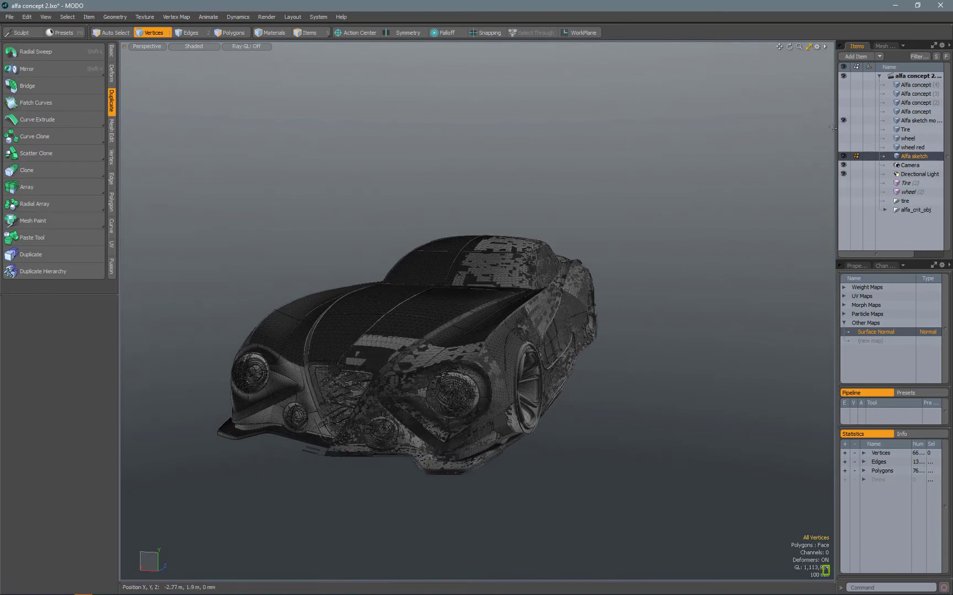
click(843, 121)
Keep the morphed overlay hidden and show the red Alfa concept (4) body with wheels.
alt+drag(585, 283, 648, 283)
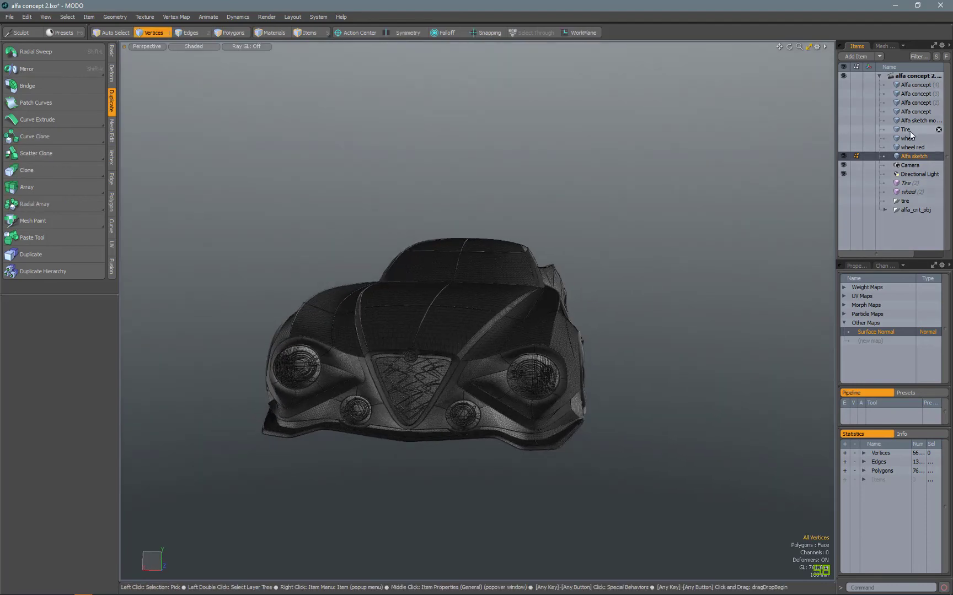
click(845, 120)
click(845, 120)
alt+drag(551, 275, 485, 279)
click(843, 84)
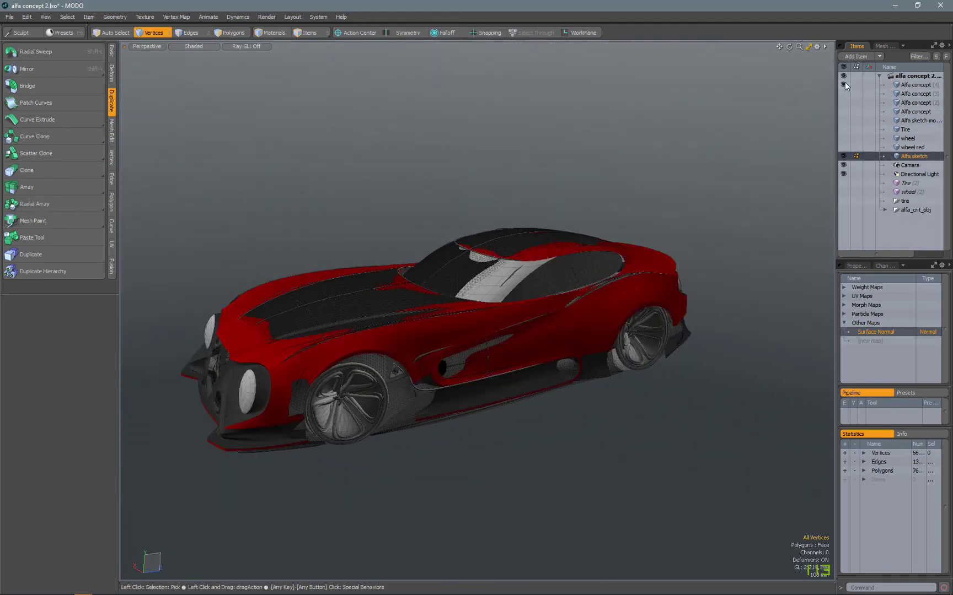
alt+drag(432, 367, 475, 313)
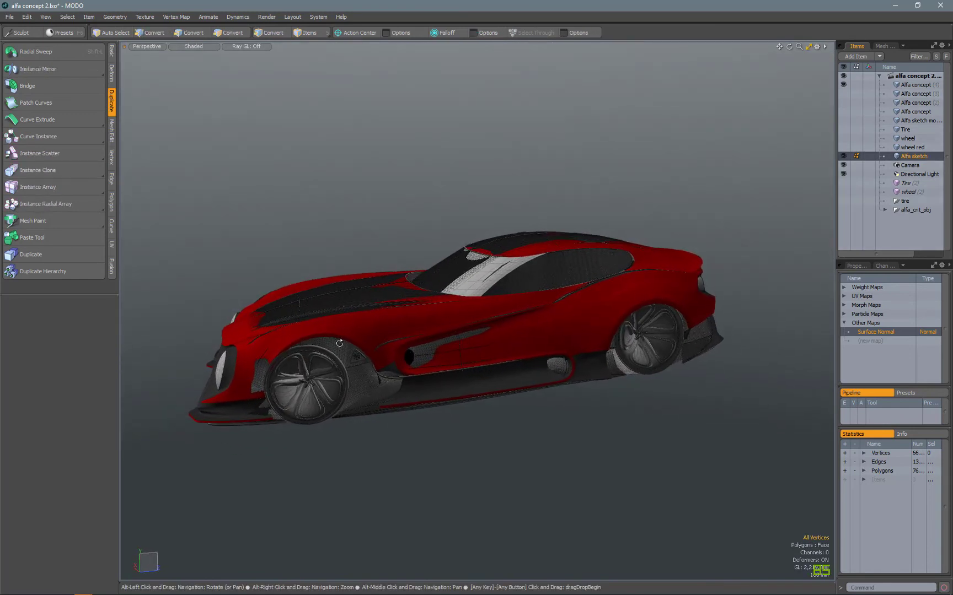